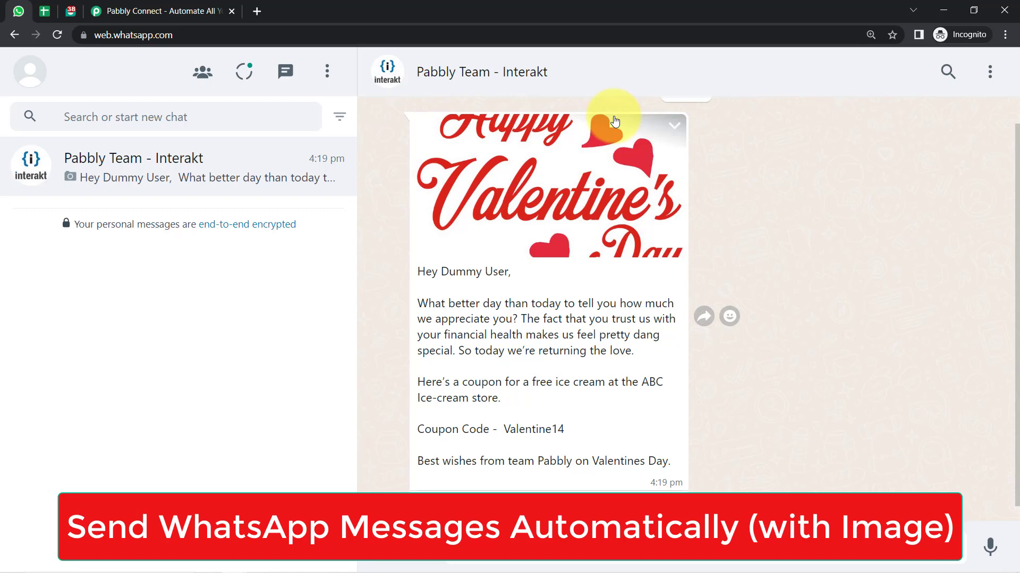
Review the Name, WhatsApp Number and Image URL columns of the Customers List spreadsheet and the WhatsApp Templates list in Interakt
click(45, 10)
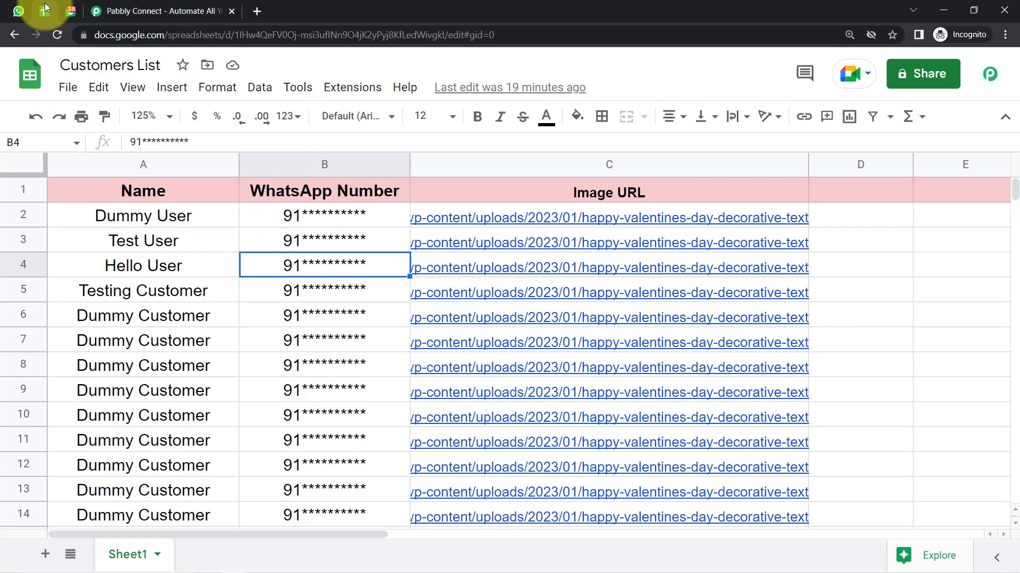
click(207, 163)
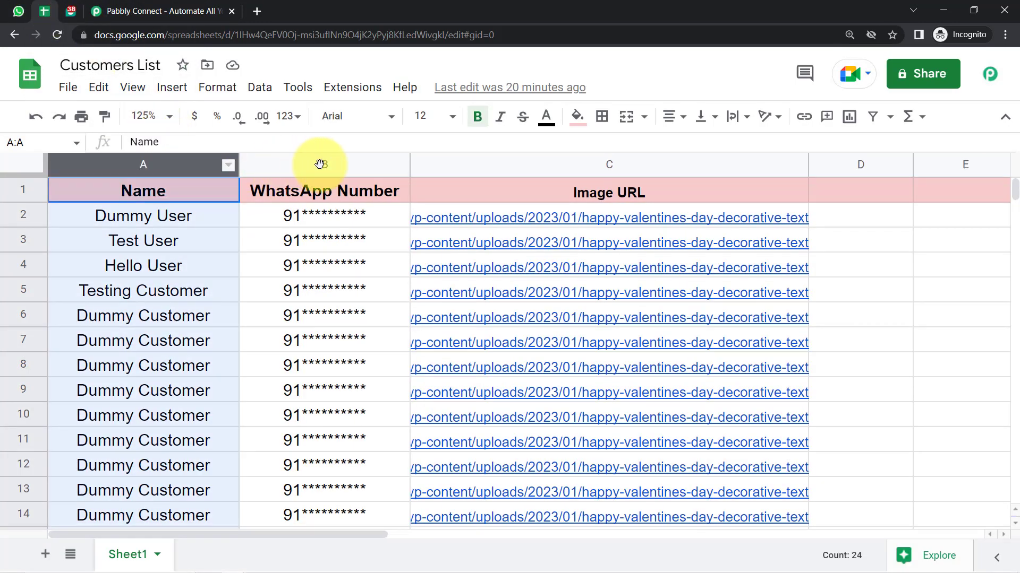
drag(320, 163, 508, 180)
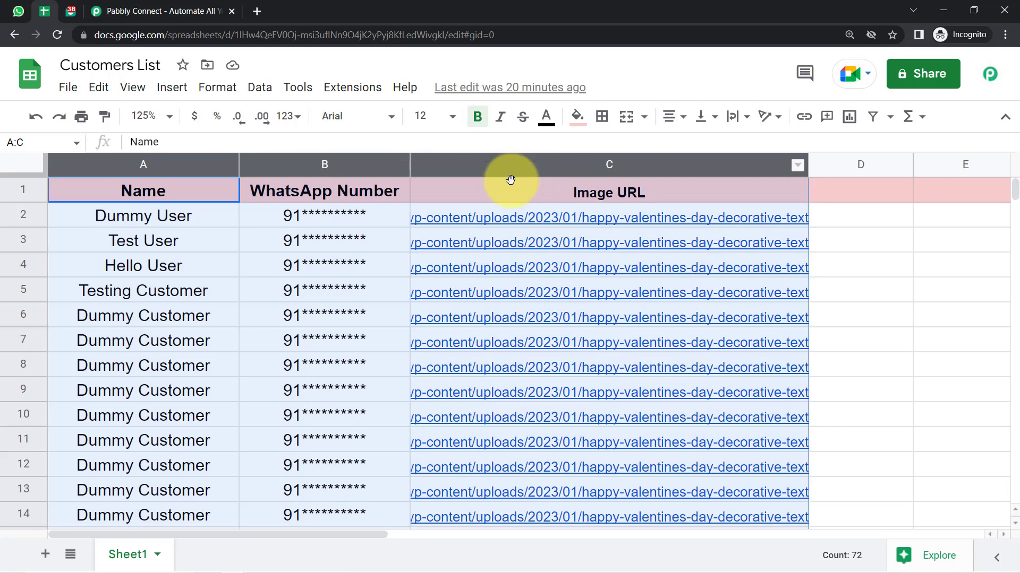
click(372, 276)
click(162, 163)
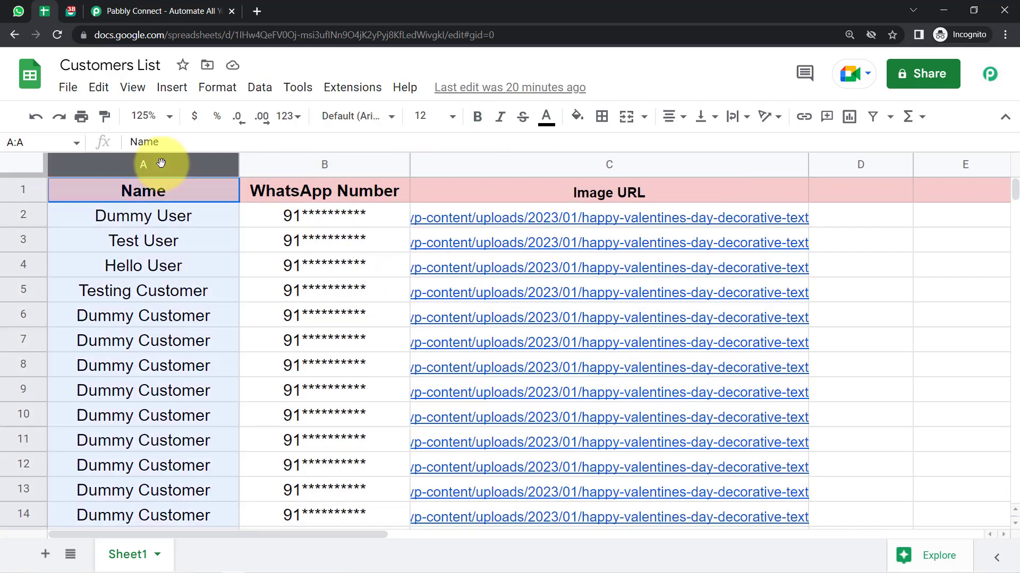
click(355, 155)
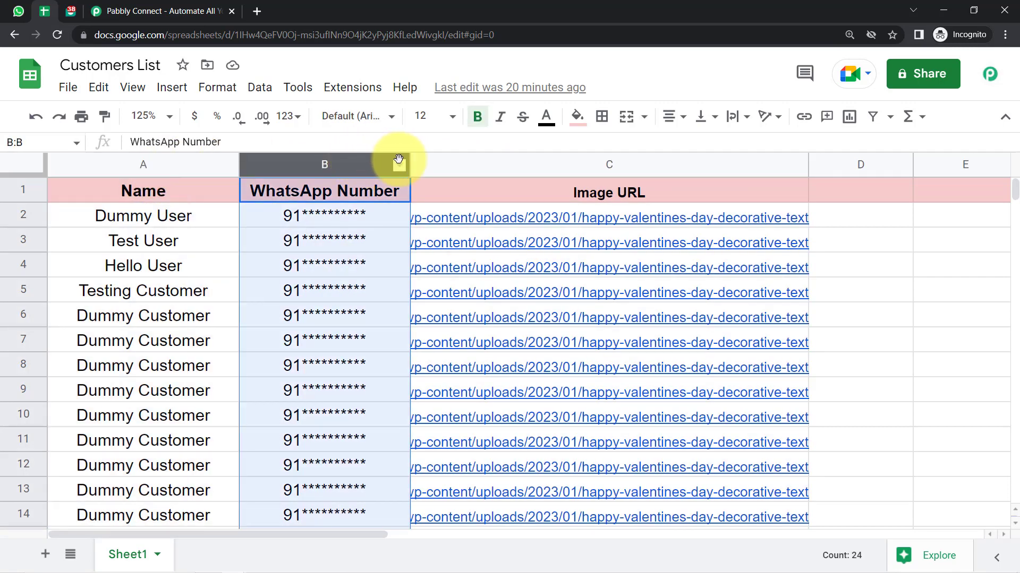
click(460, 164)
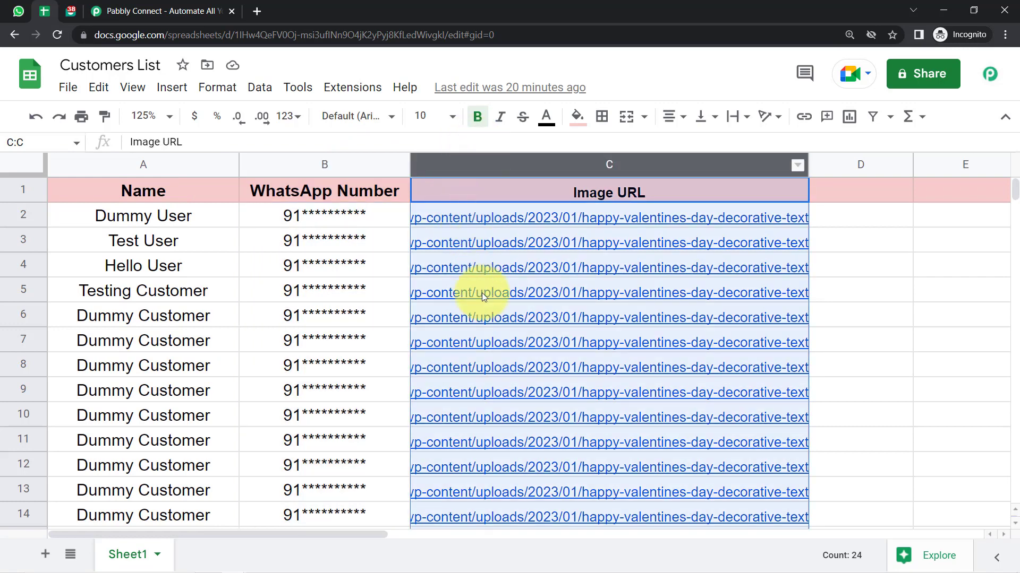
mouse_move(505, 314)
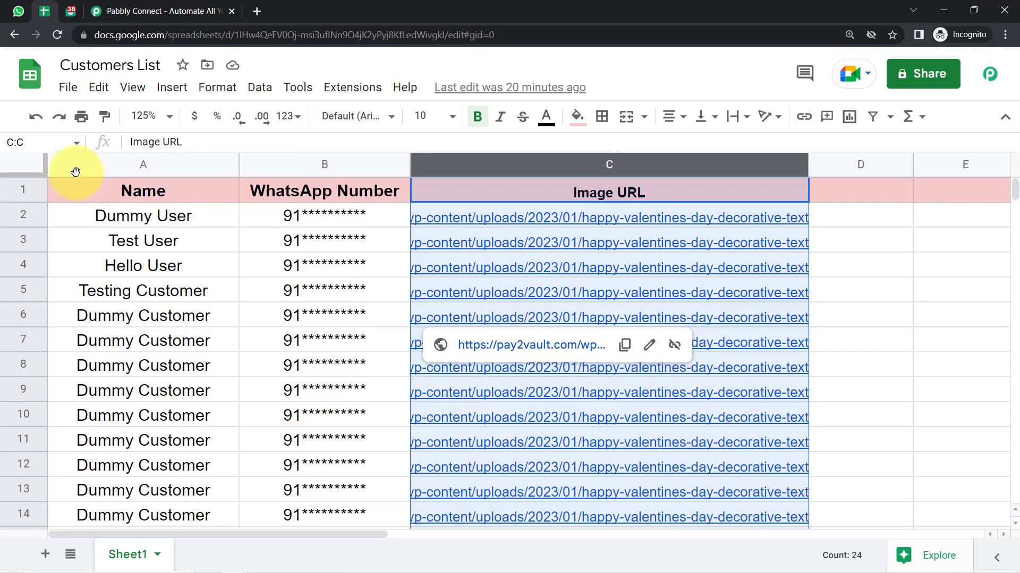
click(68, 11)
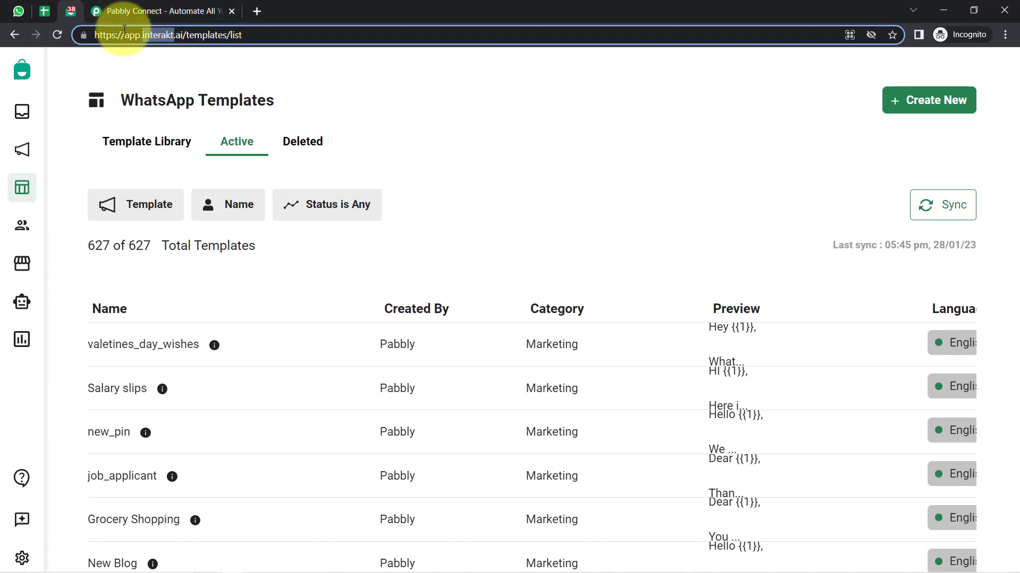
click(49, 12)
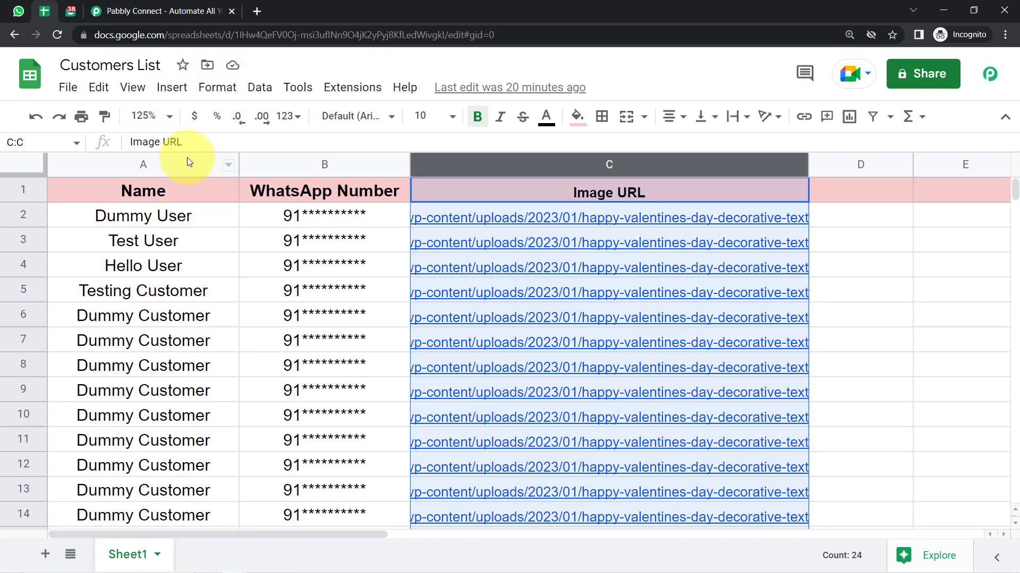
Switch to the Pabbly Connect website, sign in to the existing account, and open Pabbly Connect from the list of apps
click(194, 11)
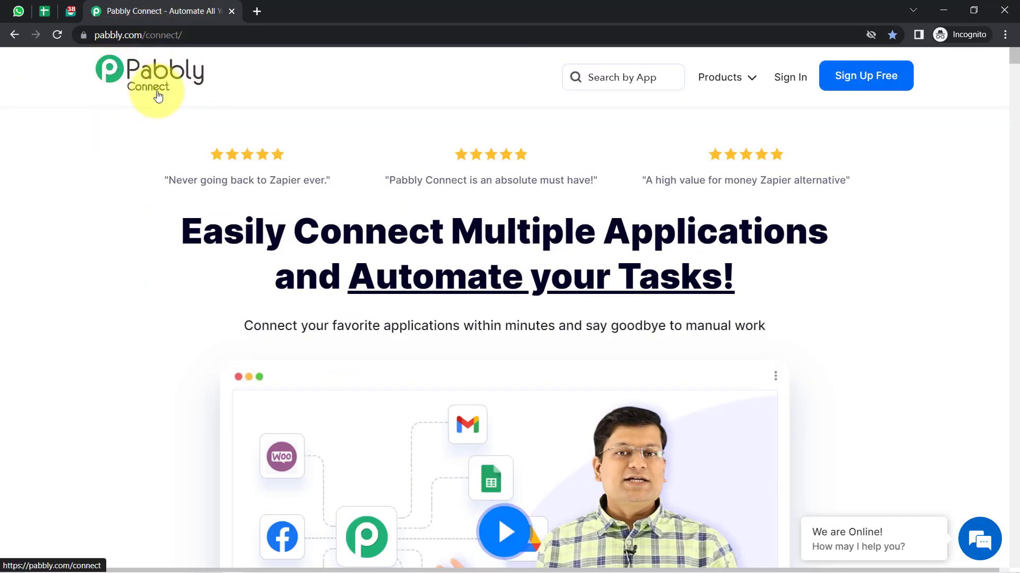
drag(220, 233, 708, 291)
drag(132, 34, 216, 39)
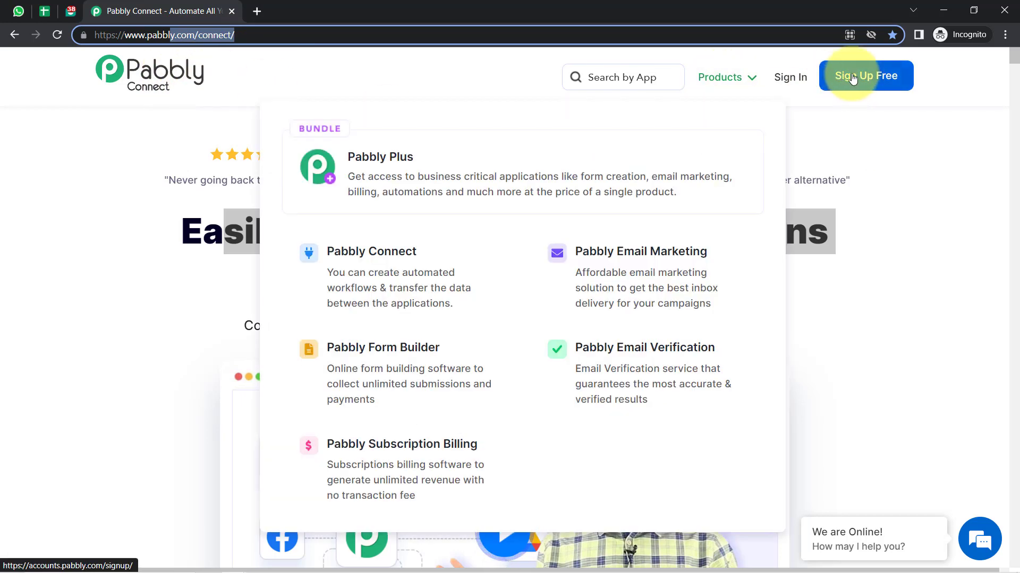
click(793, 79)
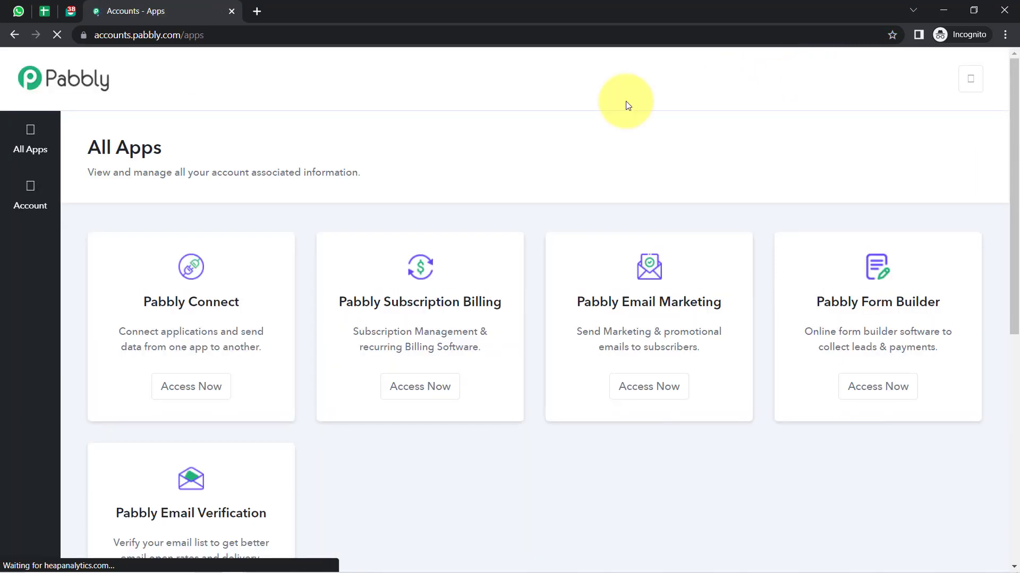
click(184, 382)
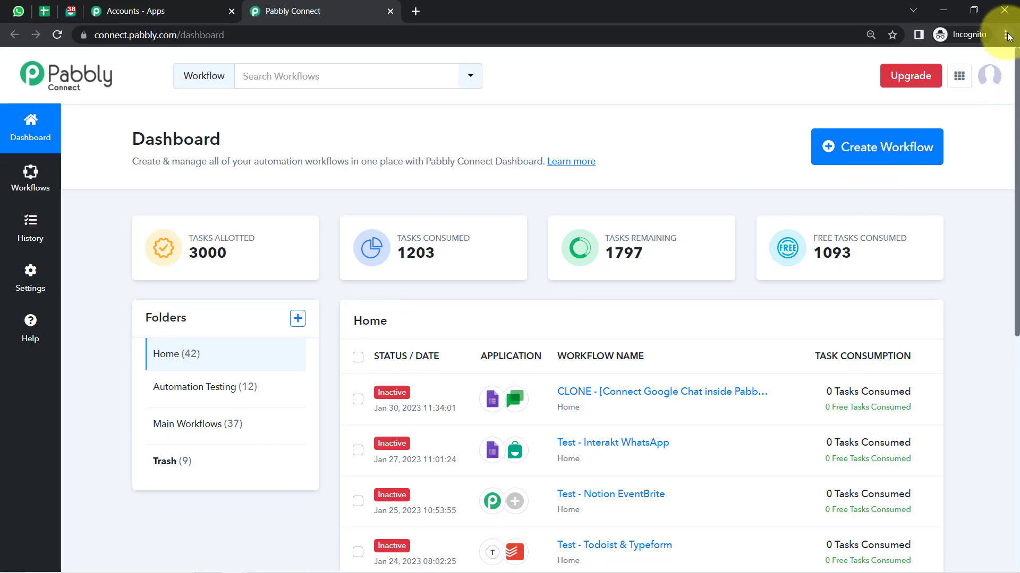
Create a workflow named "Send WhatsApp Messages Automatically with Image"
click(1004, 35)
click(965, 141)
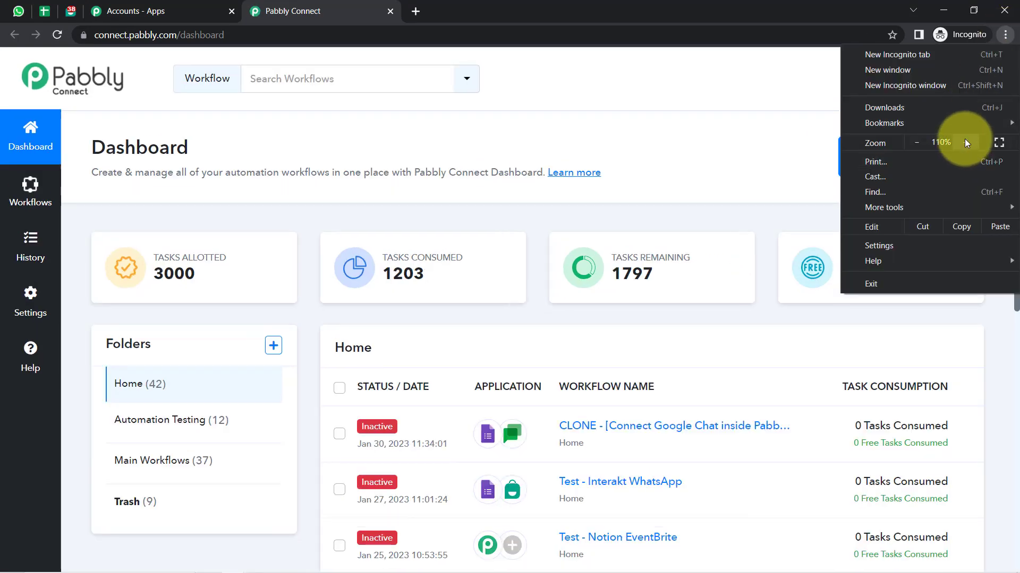
click(773, 140)
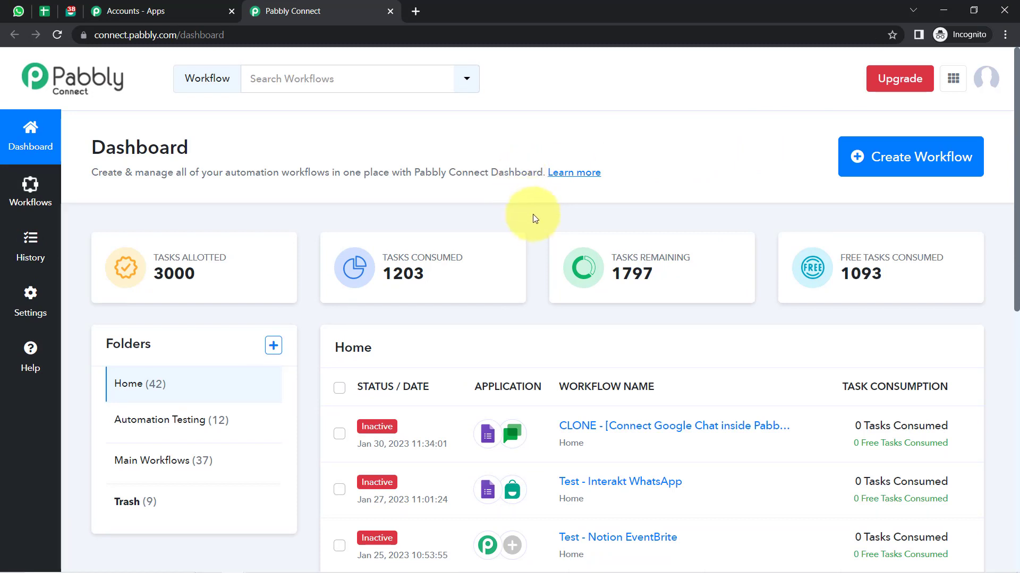
double_click(178, 148)
click(312, 158)
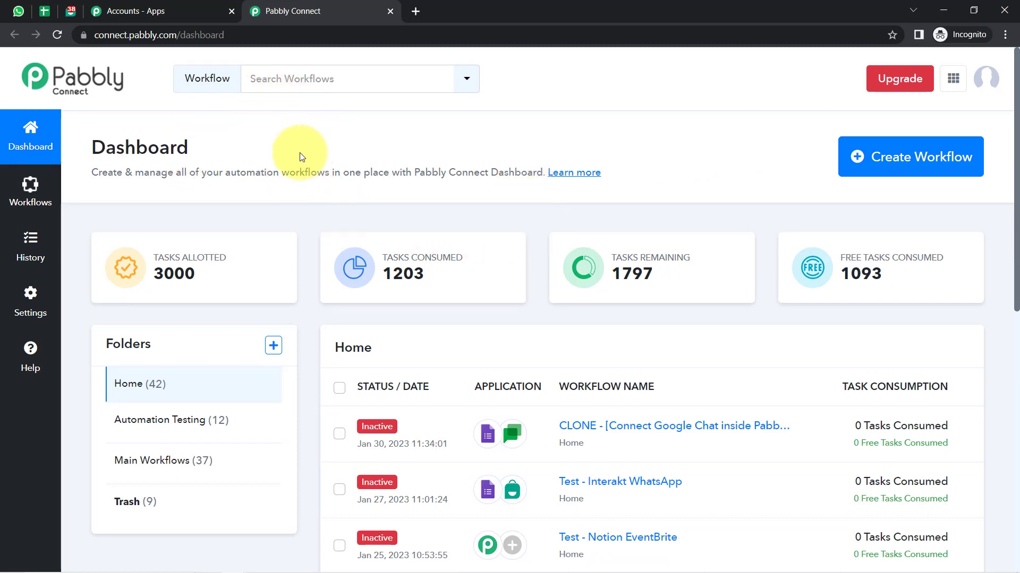
click(905, 162)
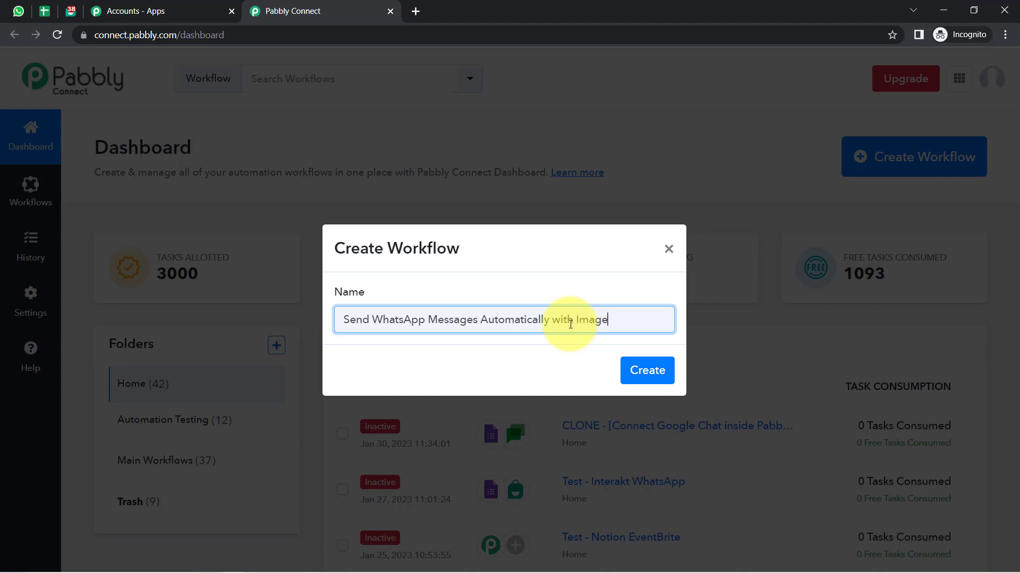
key(Return)
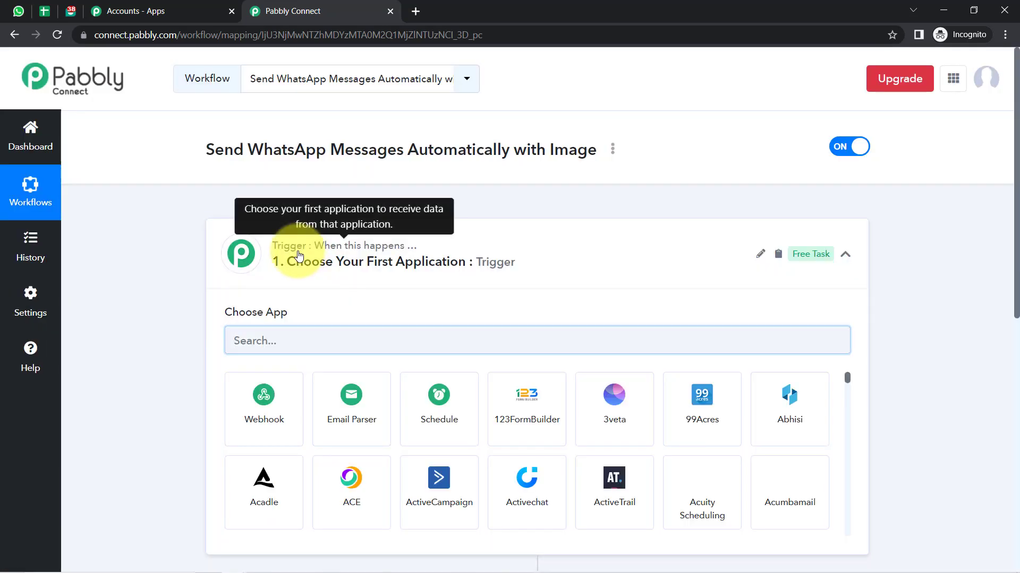
Find Google Sheets among the available apps and choose it as the workflow's trigger application
click(295, 254)
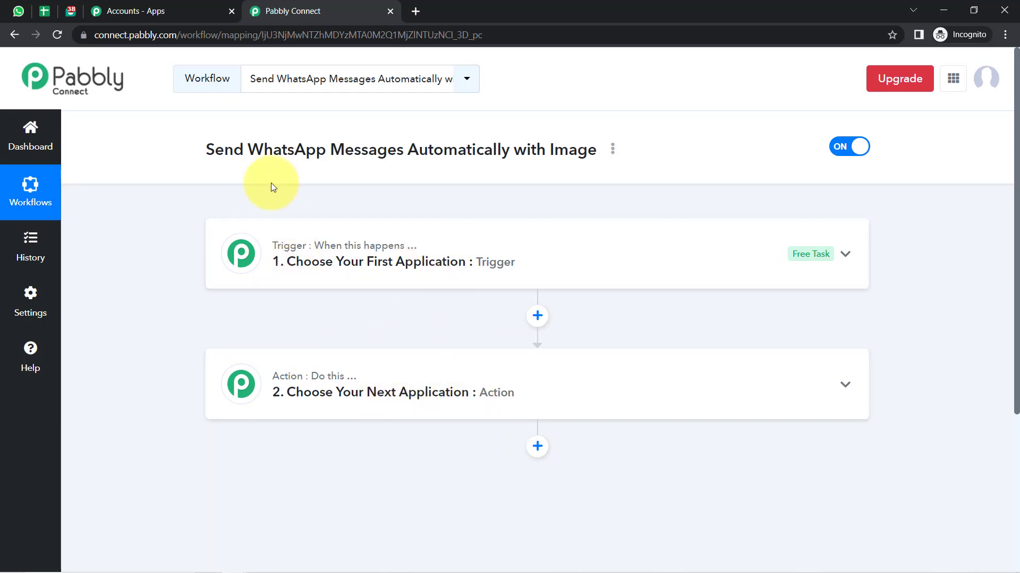
drag(244, 150, 535, 149)
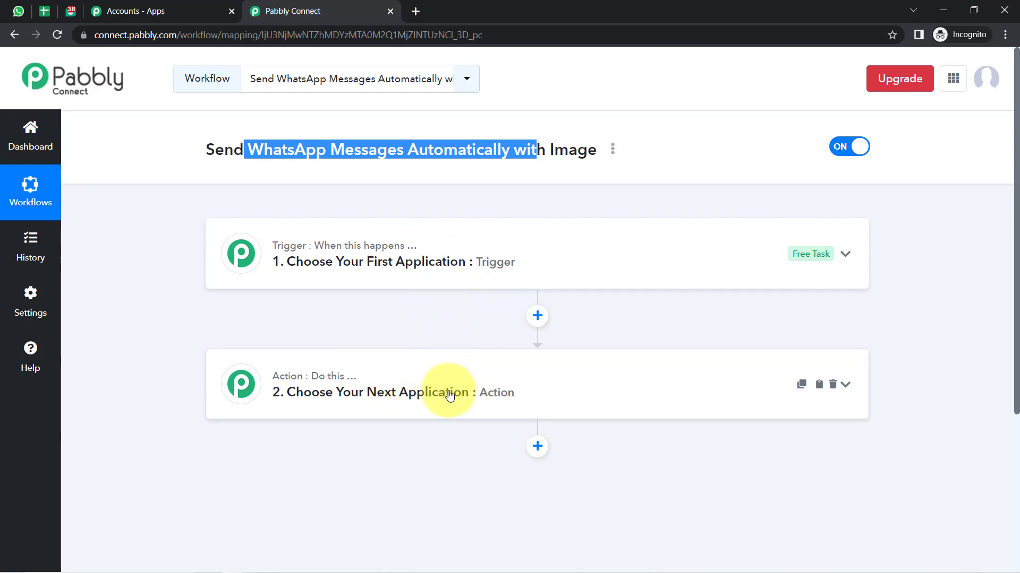
click(448, 266)
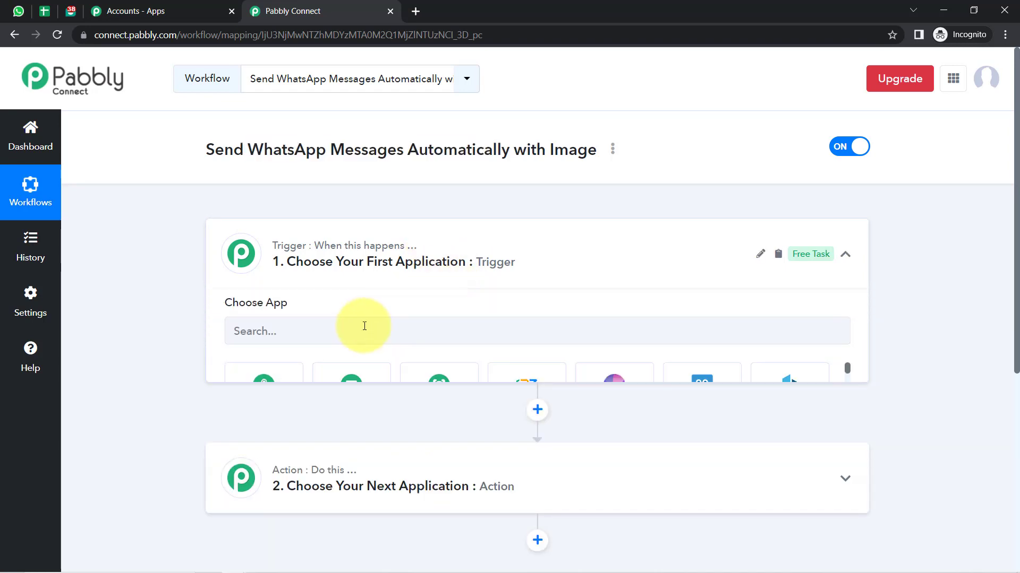
click(298, 348)
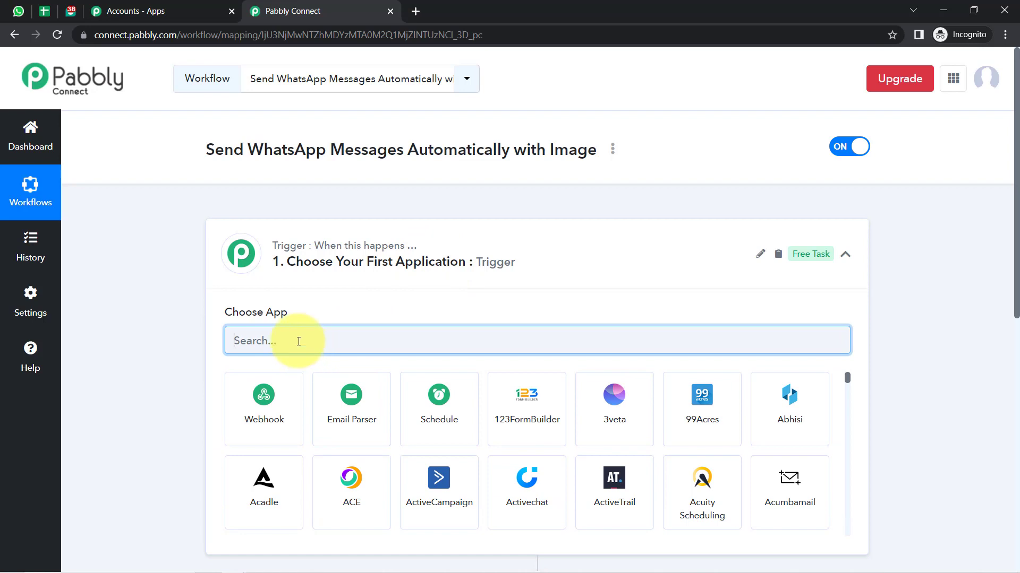
text(google)
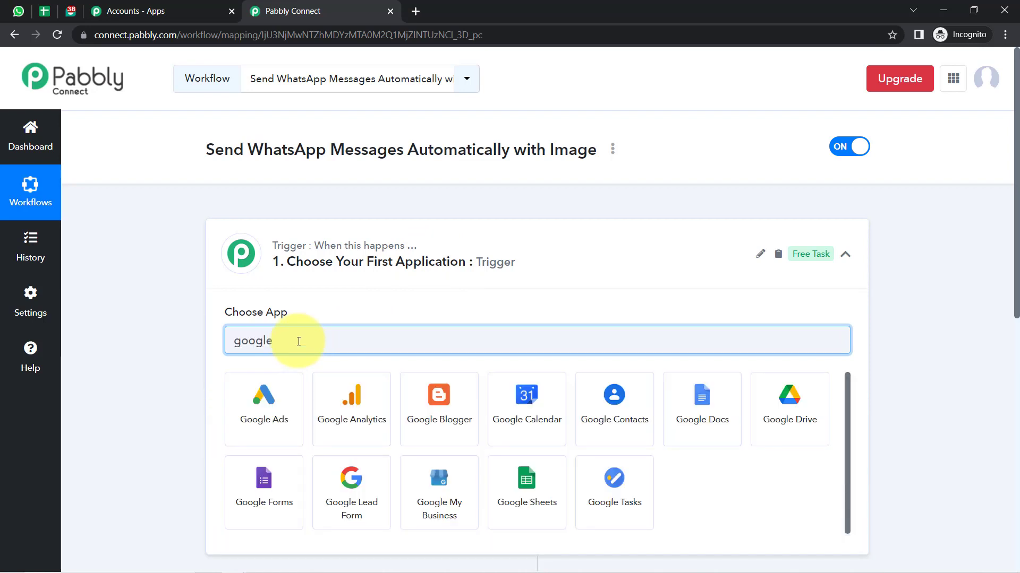
text( shee)
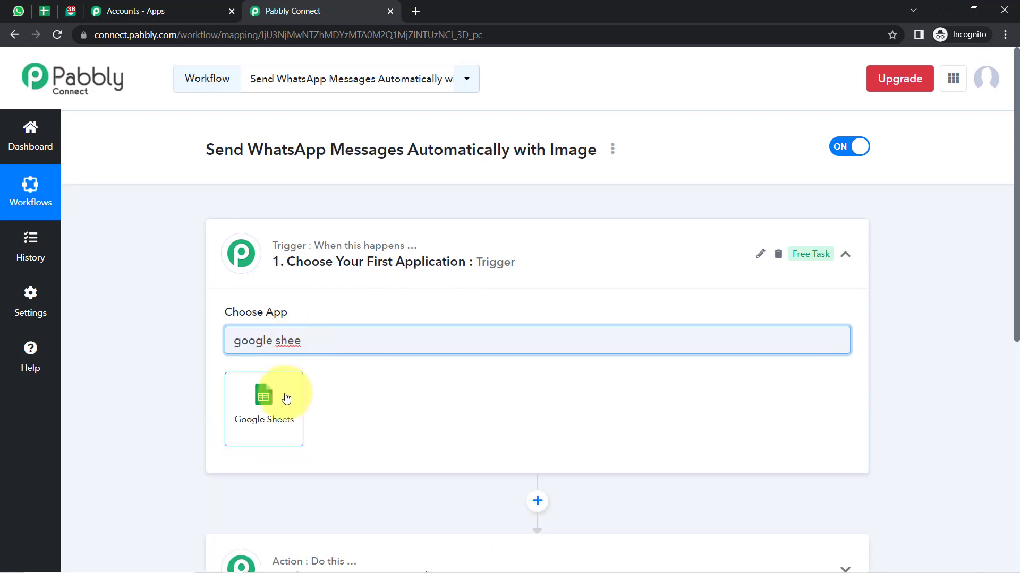
click(287, 398)
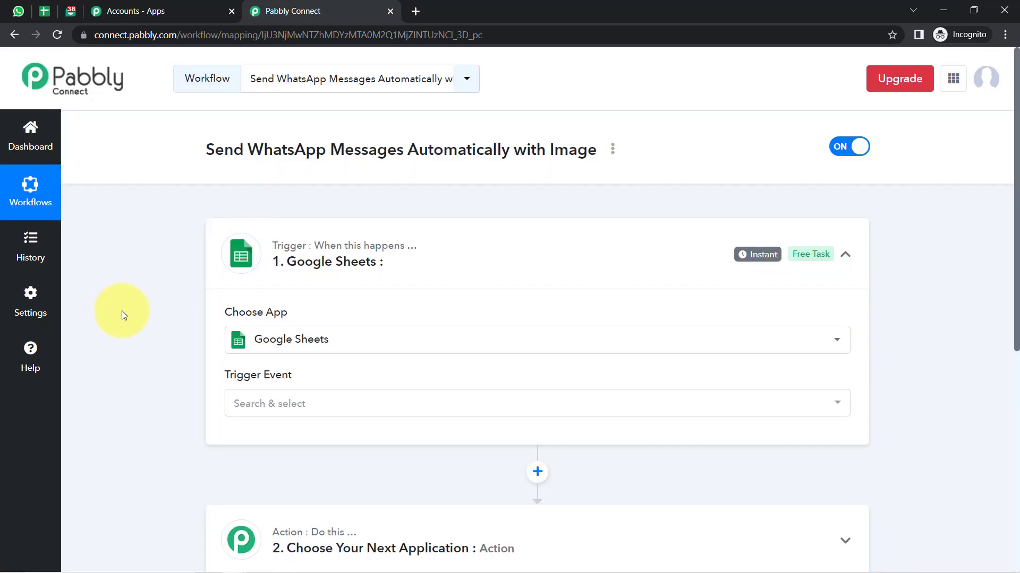
Set the Google Sheets trigger event to New or Updated Spreadsheet Row
scroll(128, 313, down, 2)
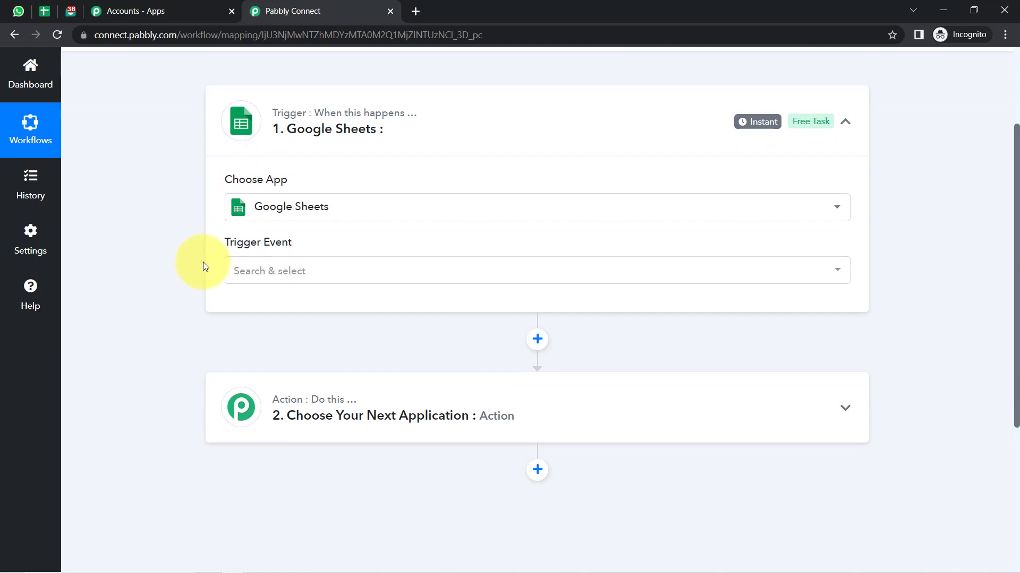
click(257, 282)
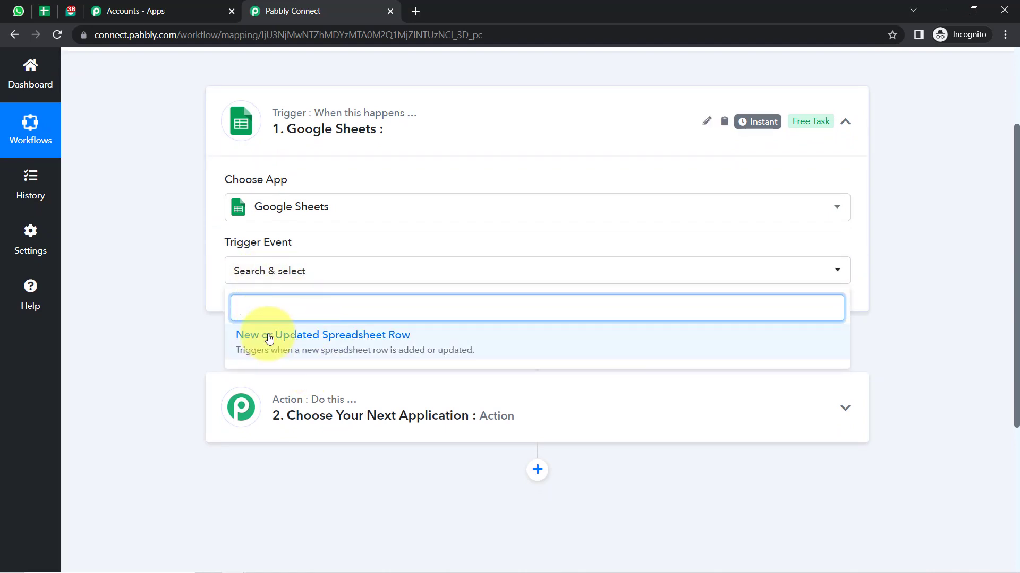
click(406, 351)
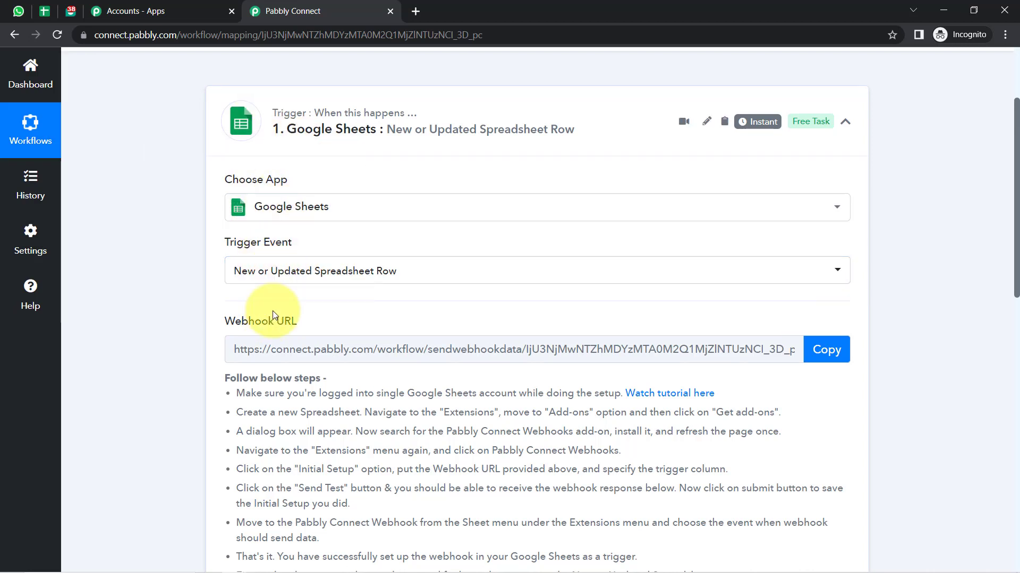
Examine the trigger's webhook URL and the setup instructions for connecting it to the Customers List spreadsheet
drag(235, 321, 310, 332)
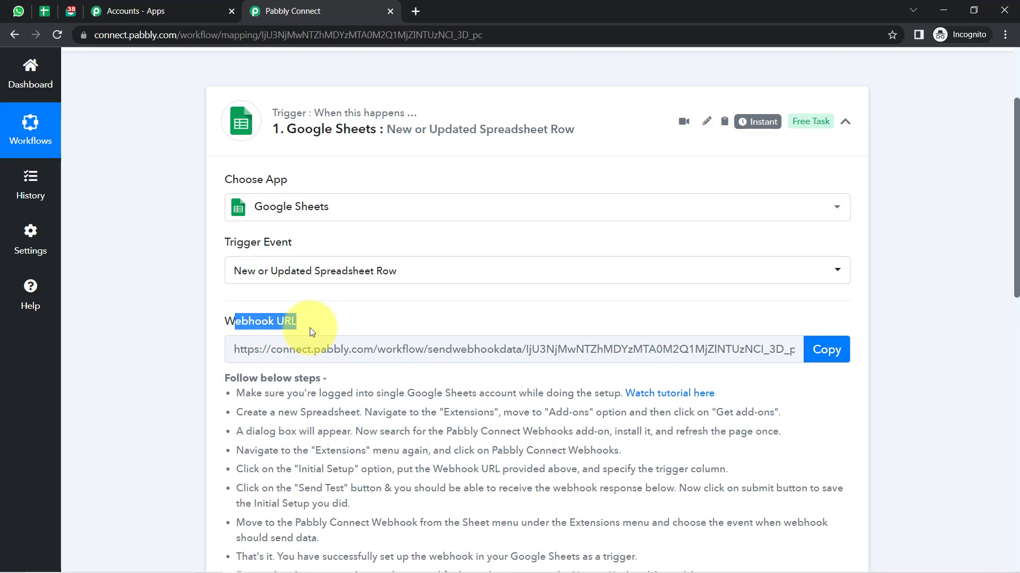
drag(245, 394, 318, 526)
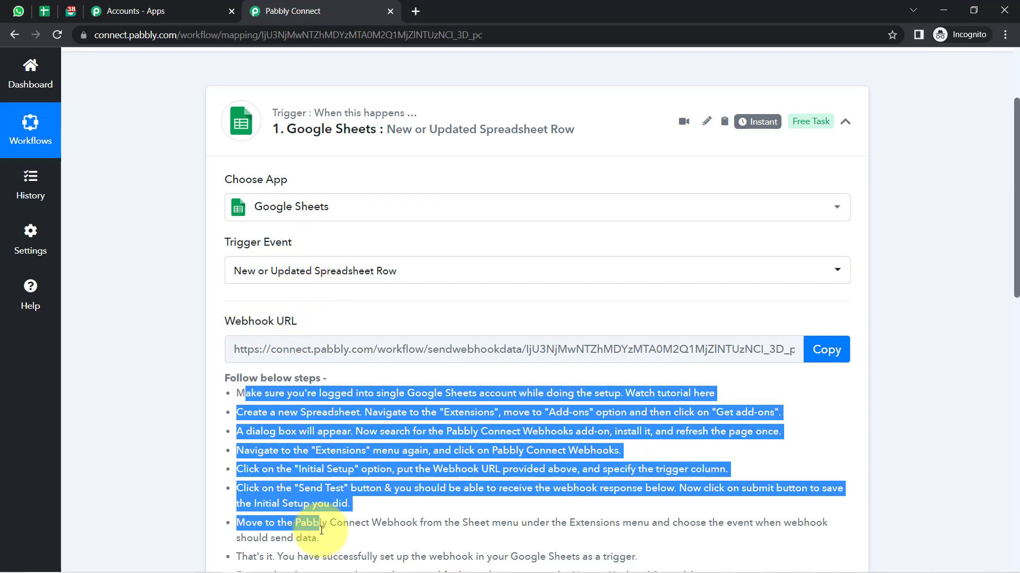
click(336, 468)
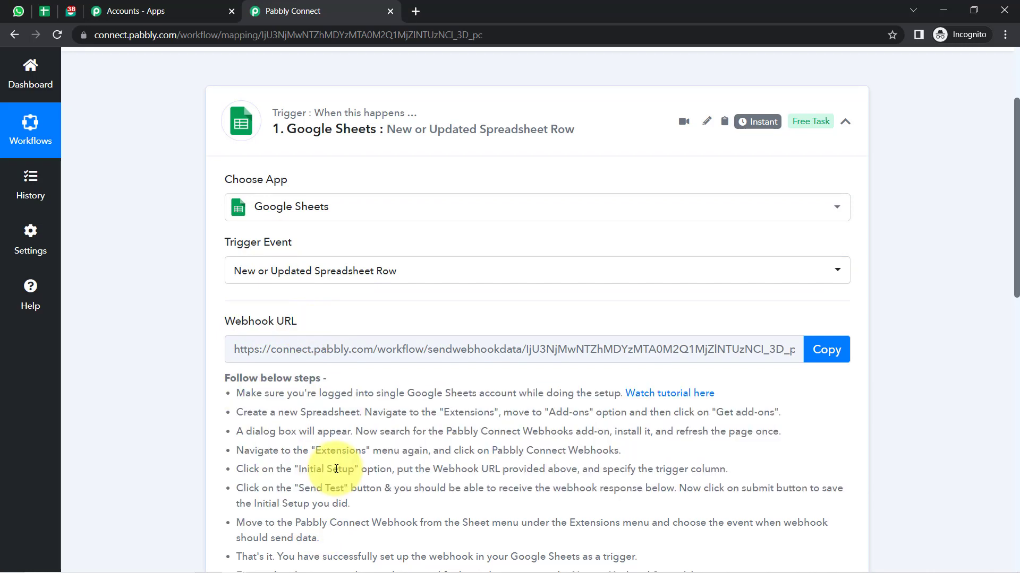
click(44, 11)
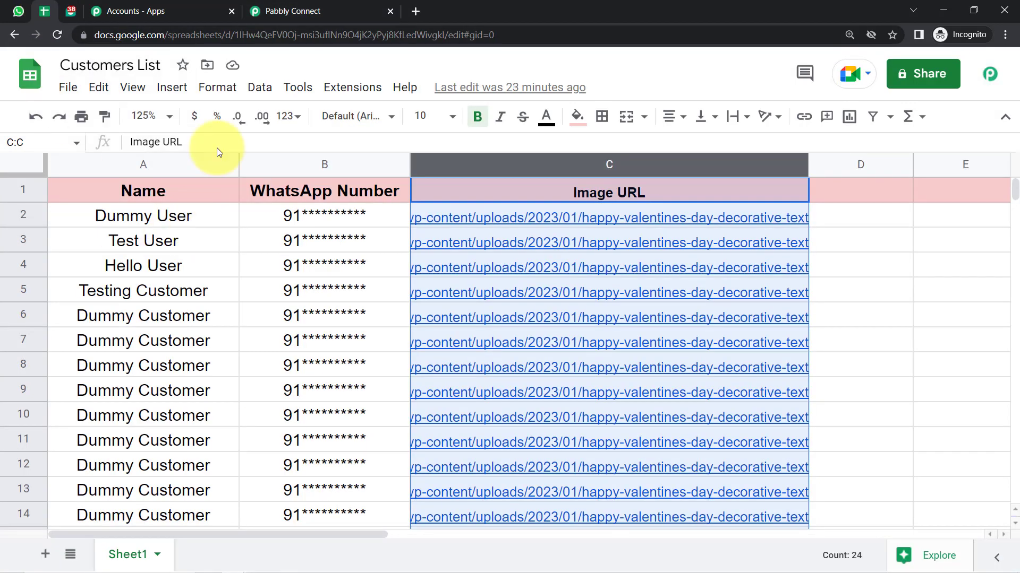
click(319, 11)
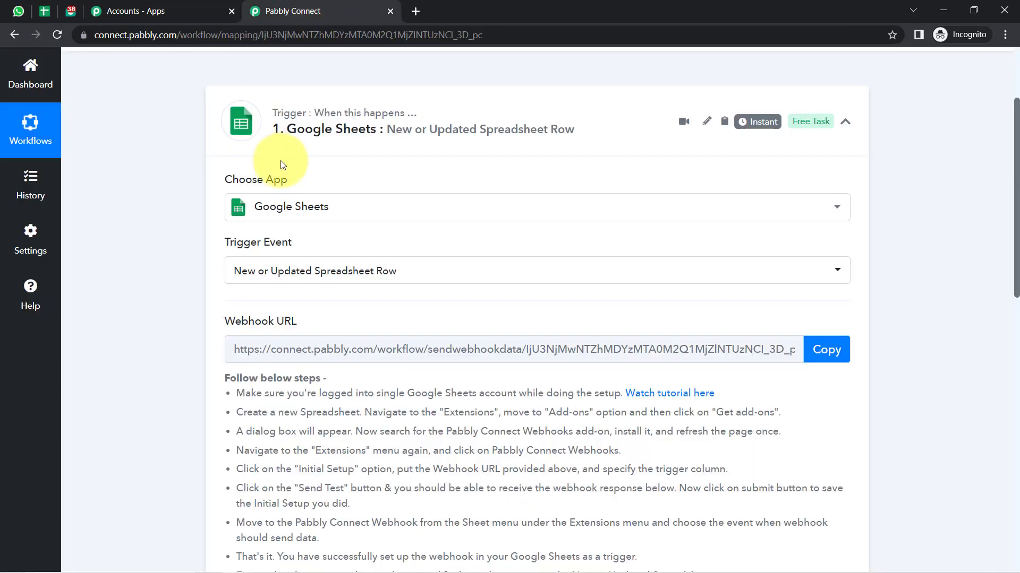
click(35, 10)
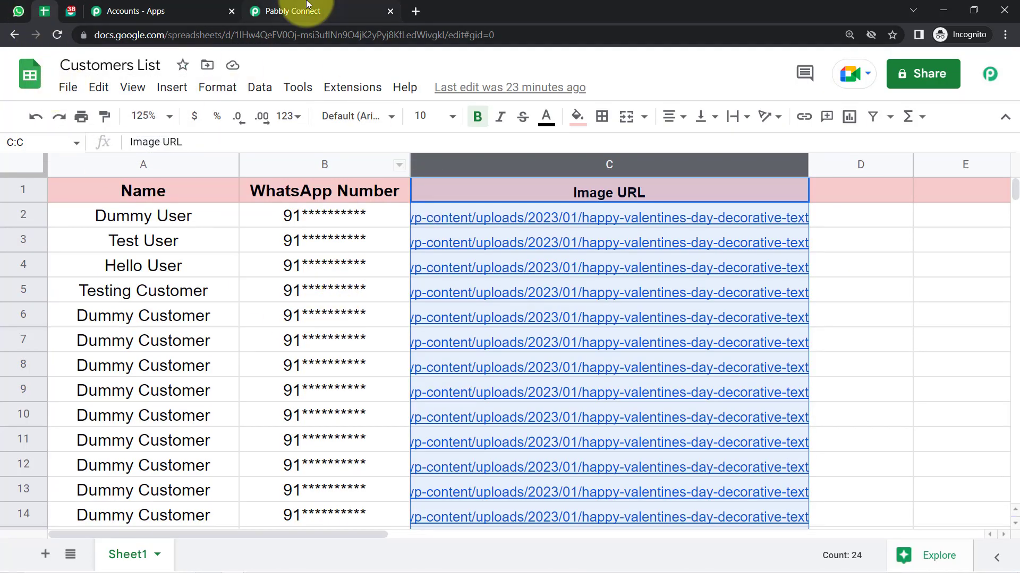
click(307, 5)
drag(1016, 168, 1017, 204)
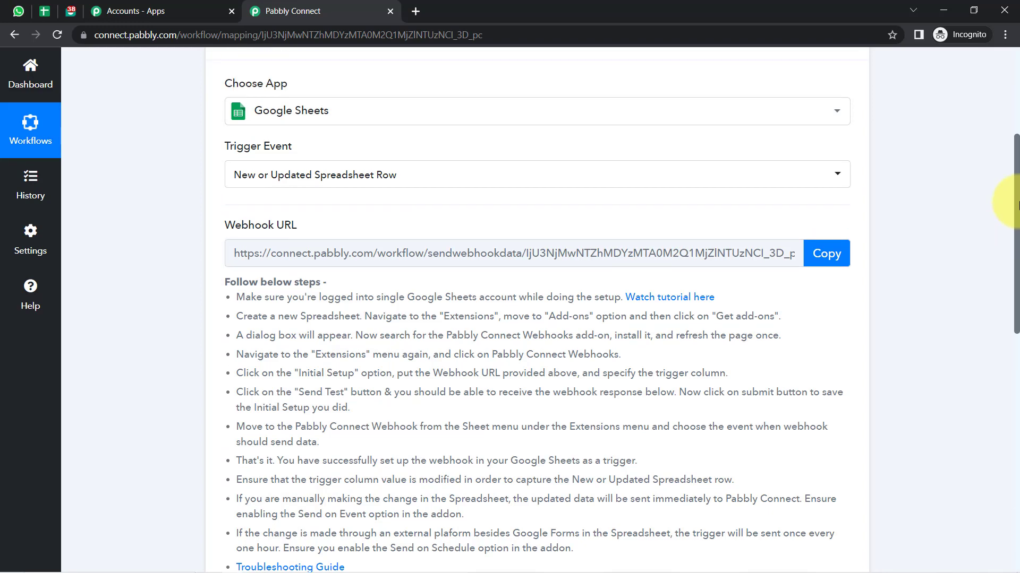
Copy the Google Sheets trigger's webhook URL and switch to the Customers List spreadsheet
drag(1017, 205, 1017, 197)
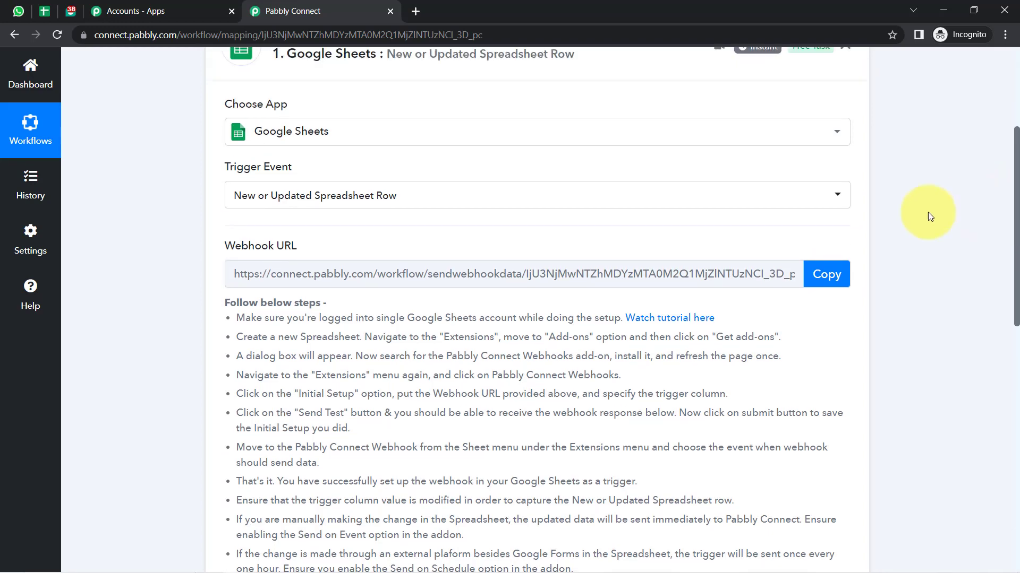
click(833, 278)
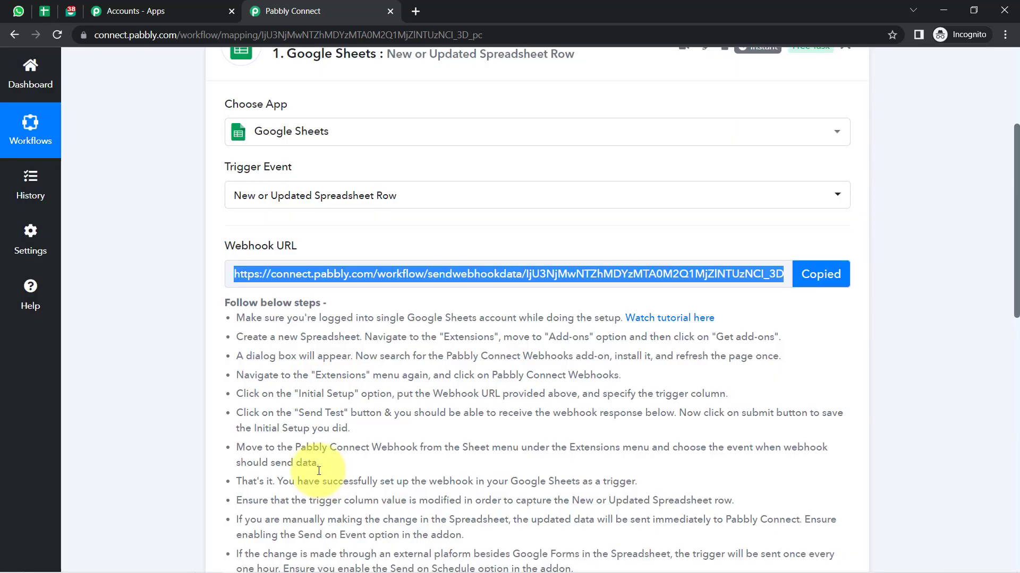
click(41, 12)
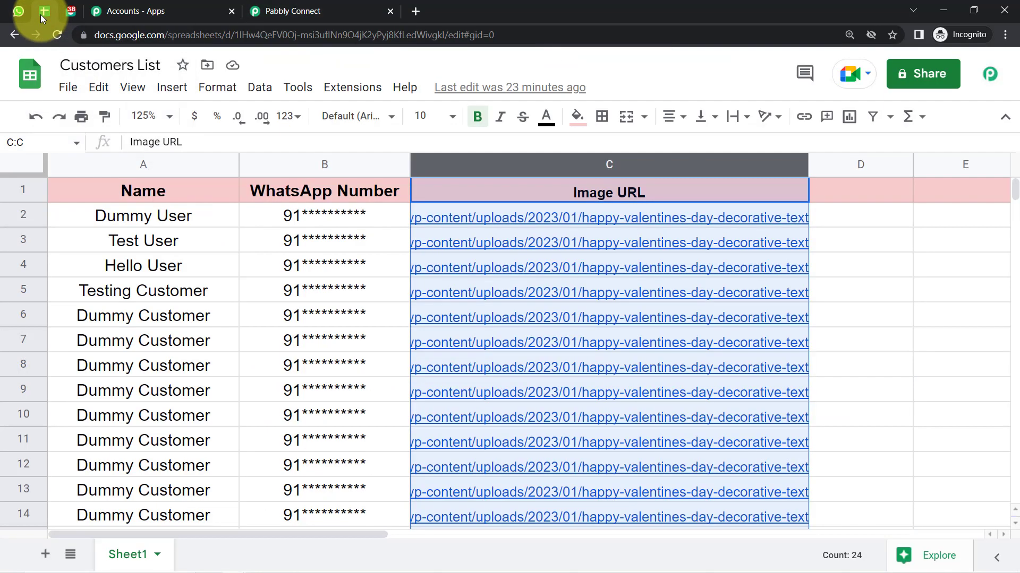
Search the Google Workspace Marketplace for the Pabbly Connect Webhooks add-on to check its installation, and close the marketplace
click(341, 91)
mouse_move(433, 119)
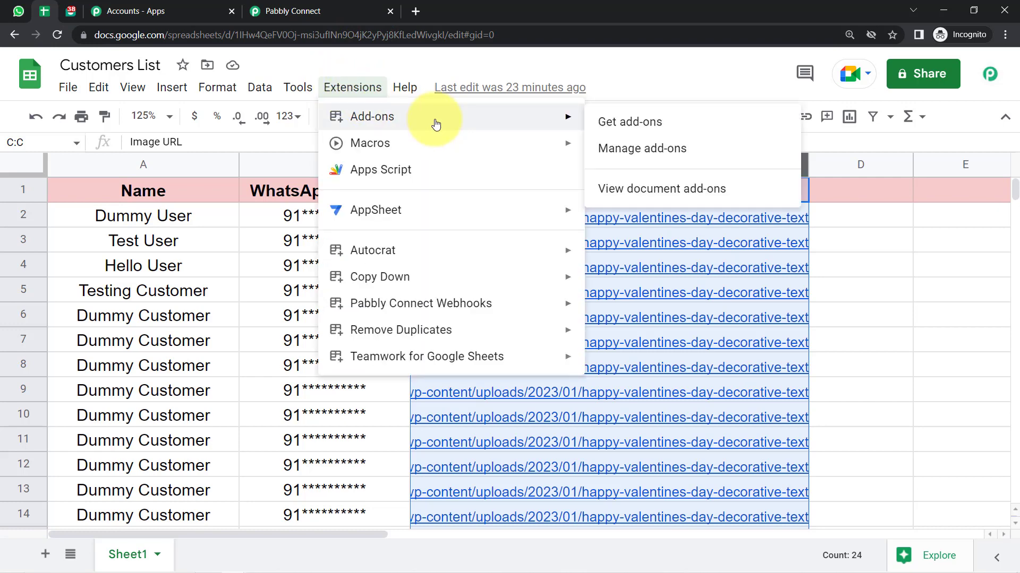
click(608, 121)
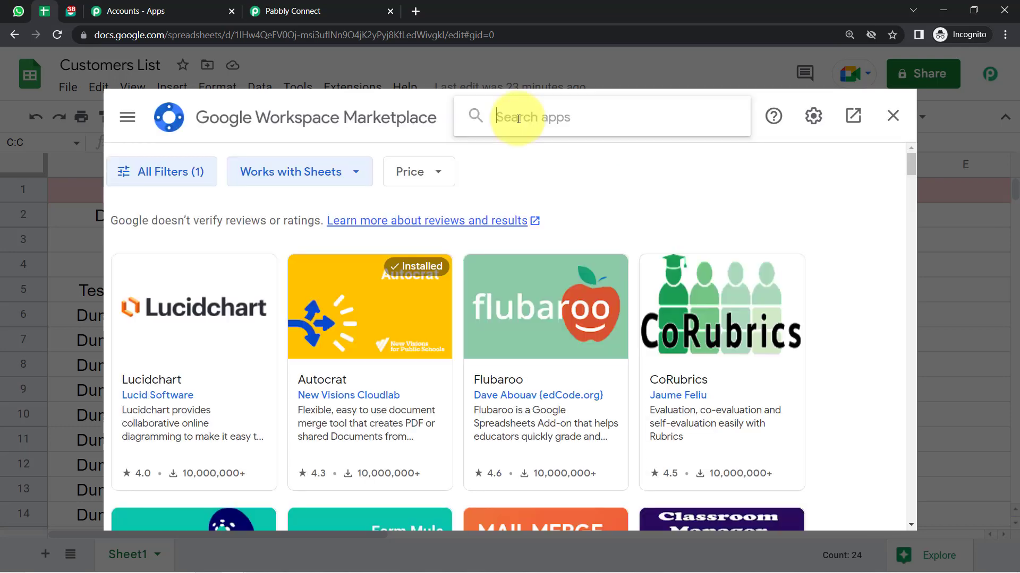
click(513, 115)
text(pabbly conn)
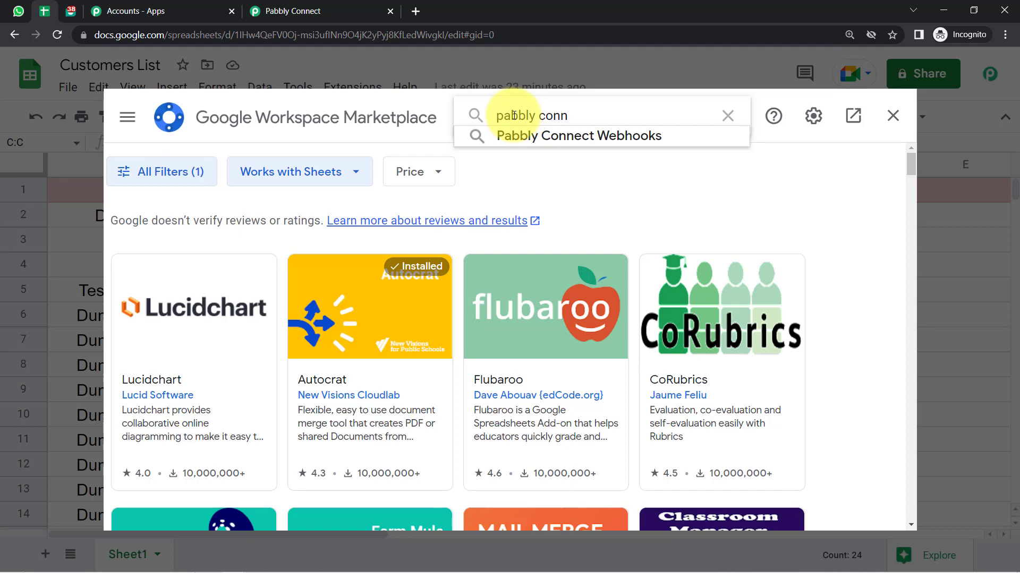
click(584, 135)
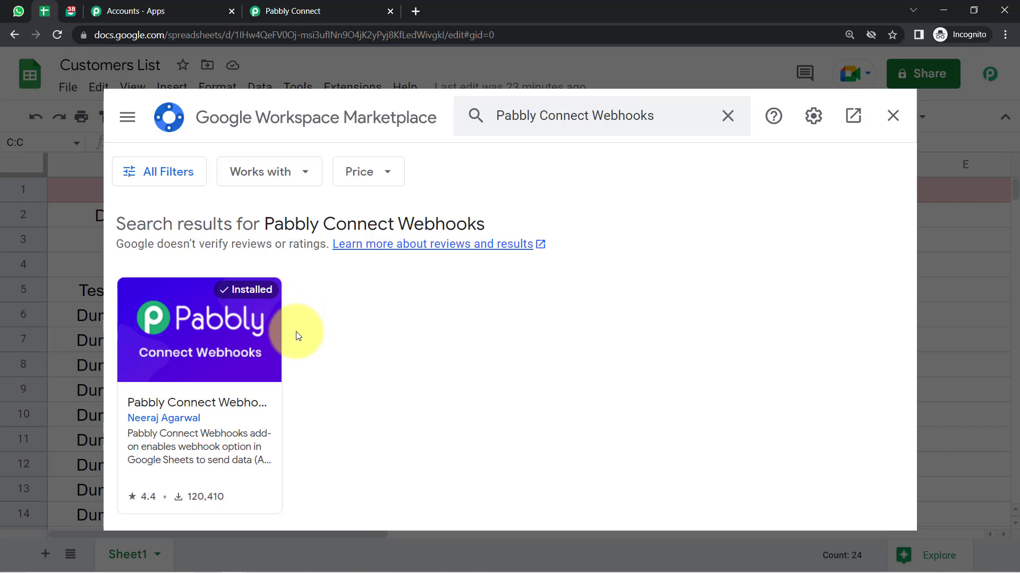
click(893, 115)
Open the Initial Setup of Pabbly Connect Webhooks and replace its webhook URL with the one copied from the workflow's trigger
click(344, 92)
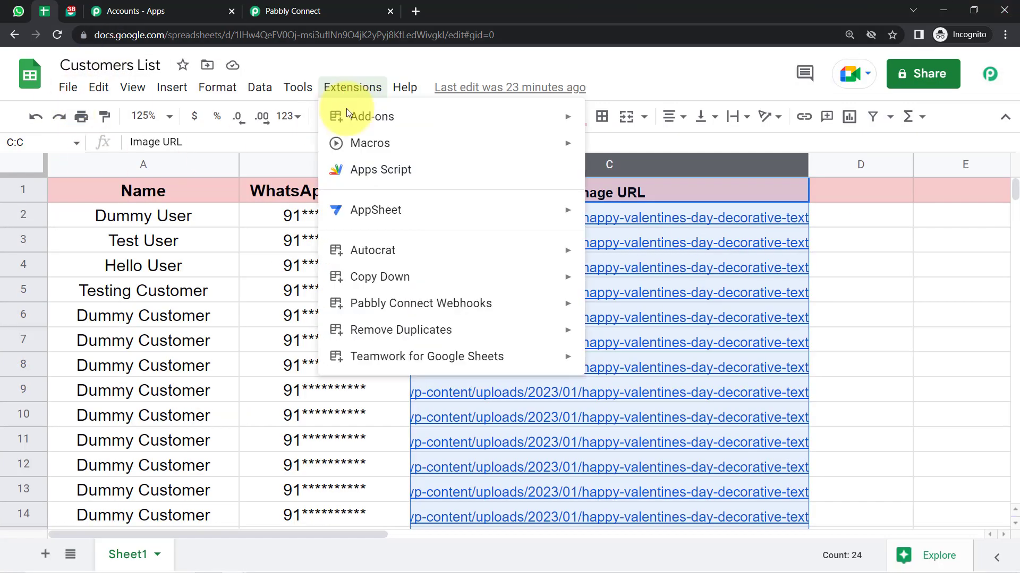
mouse_move(411, 311)
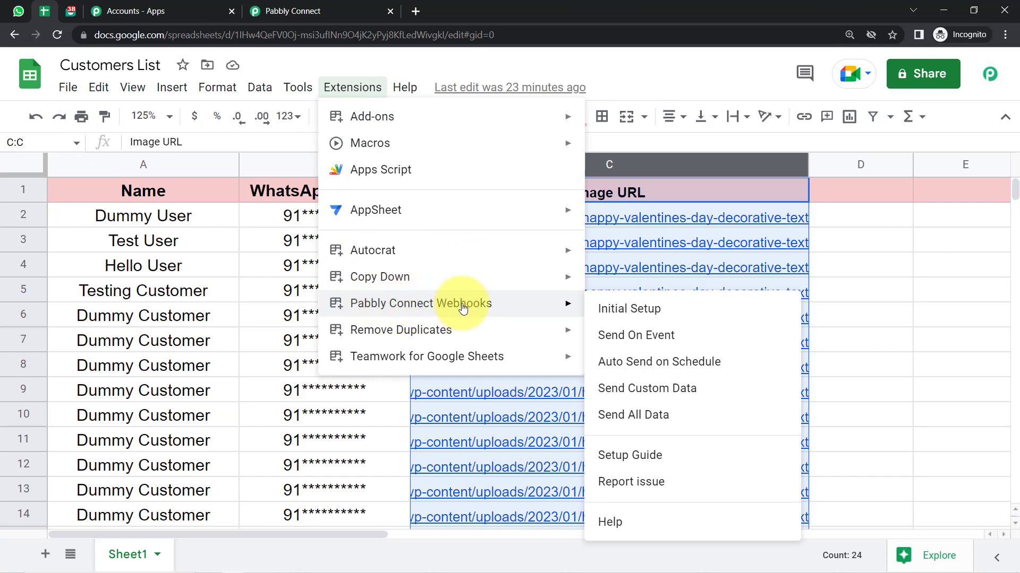
click(657, 315)
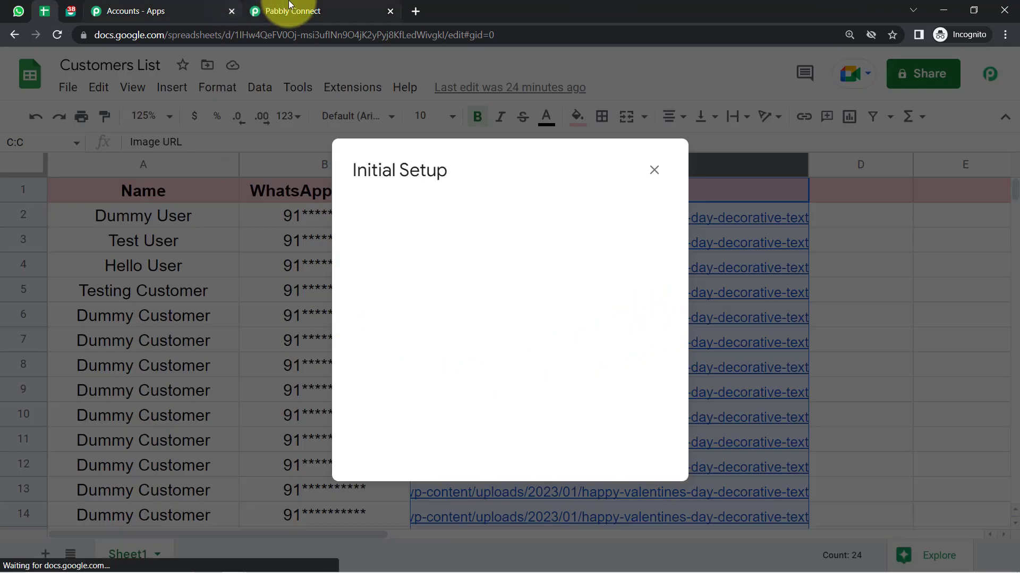
click(276, 10)
click(815, 275)
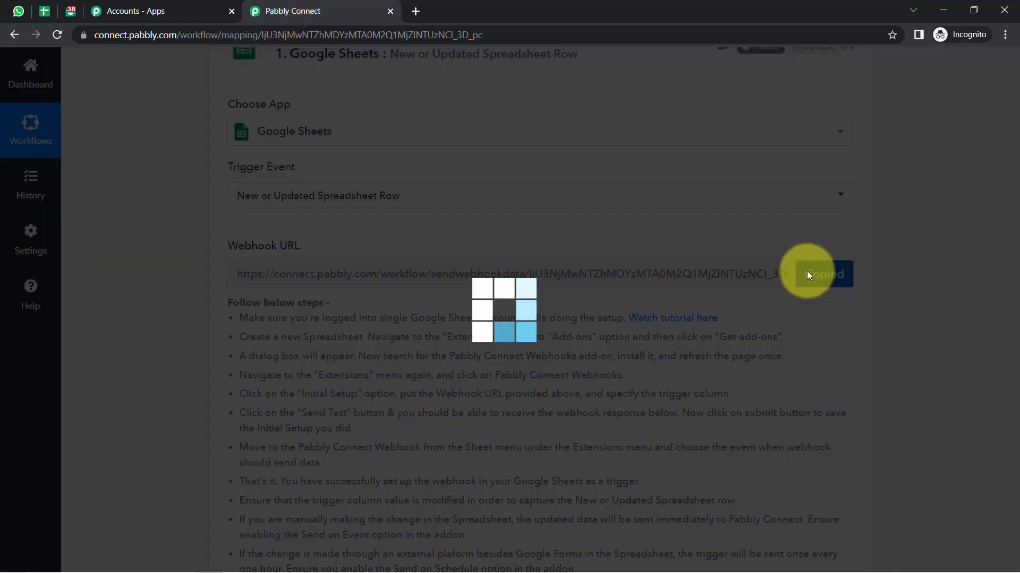
click(45, 13)
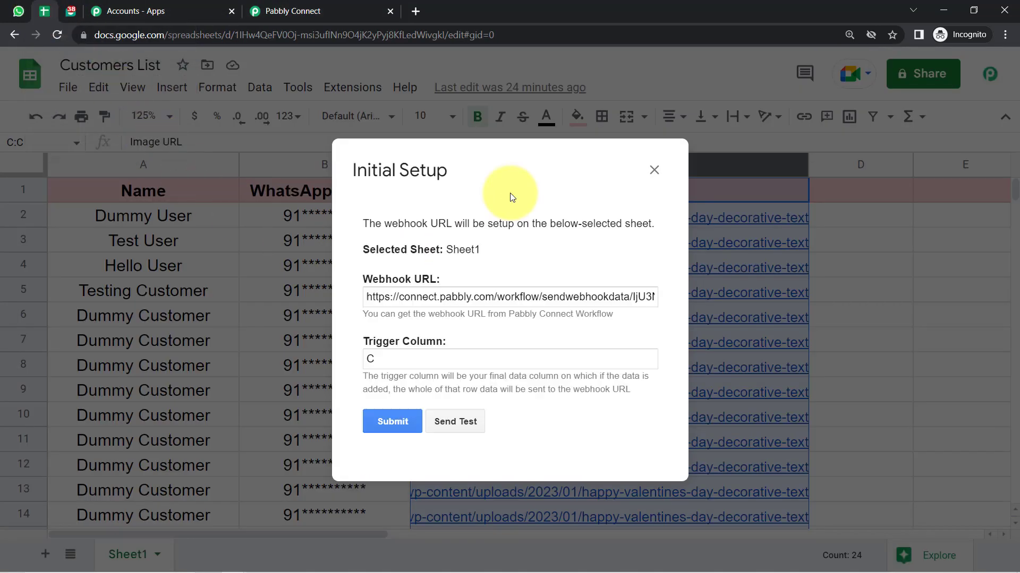
click(424, 301)
key(ctrl+a)
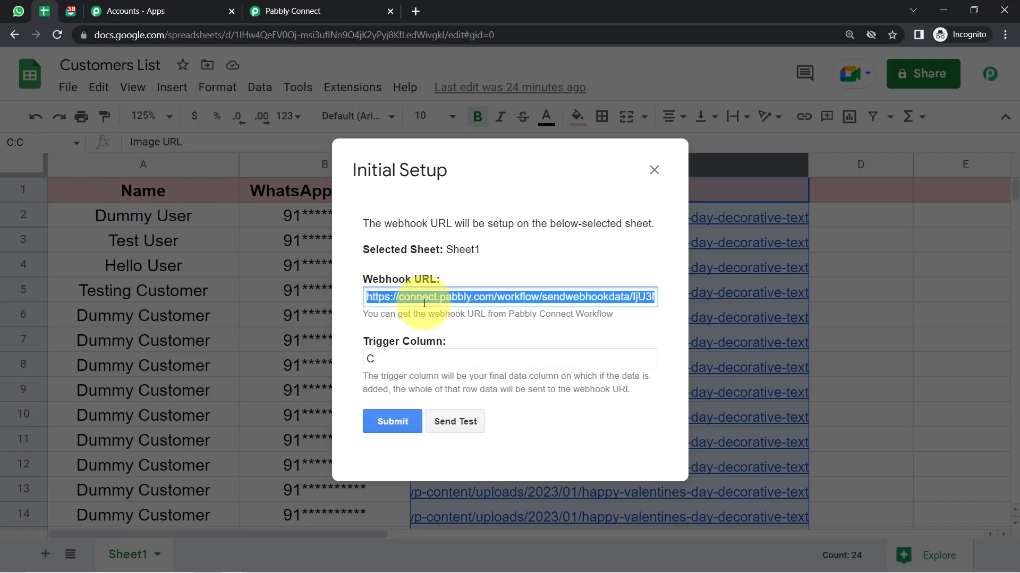
key(BackSpace)
key(ctrl+v)
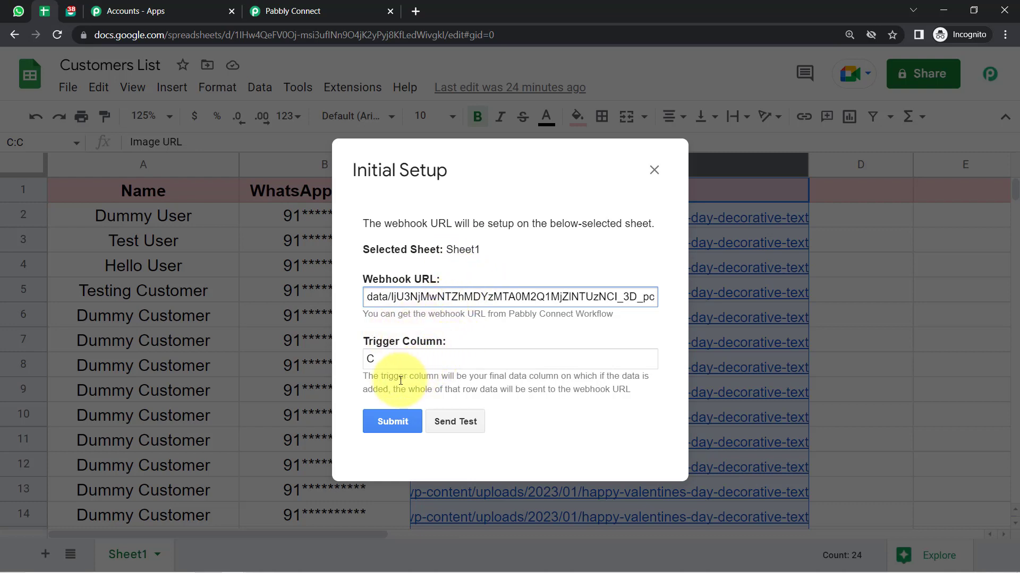
Check the Trigger Column setting and its description against the sheet's final data column, Image URL
drag(388, 377, 615, 390)
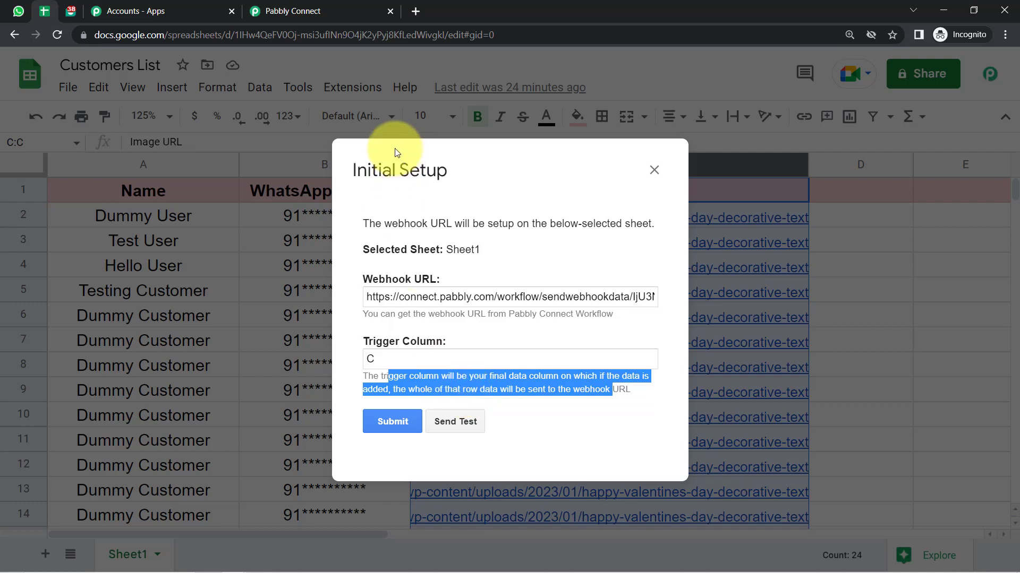
drag(398, 164, 213, 214)
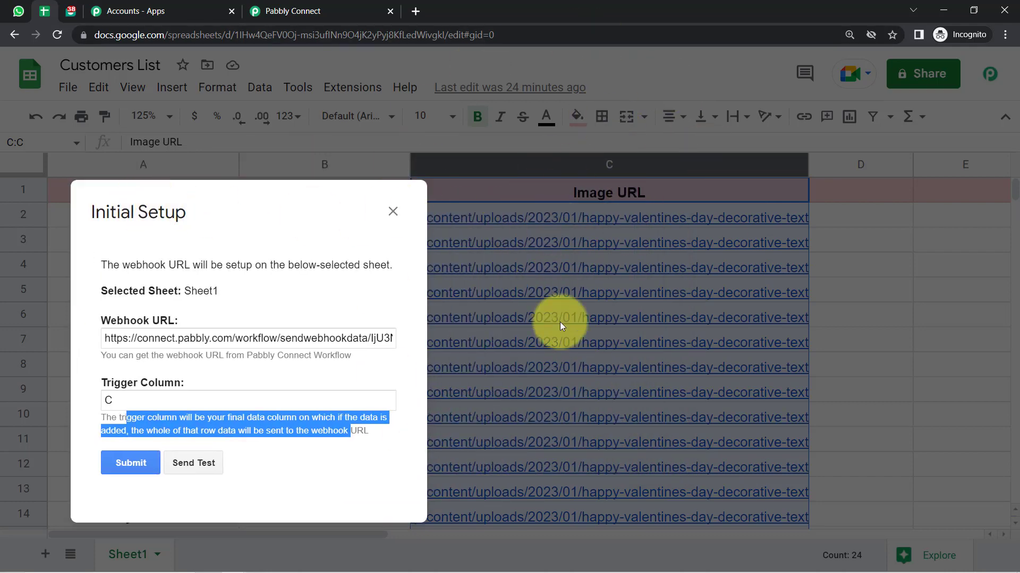
drag(182, 205, 471, 132)
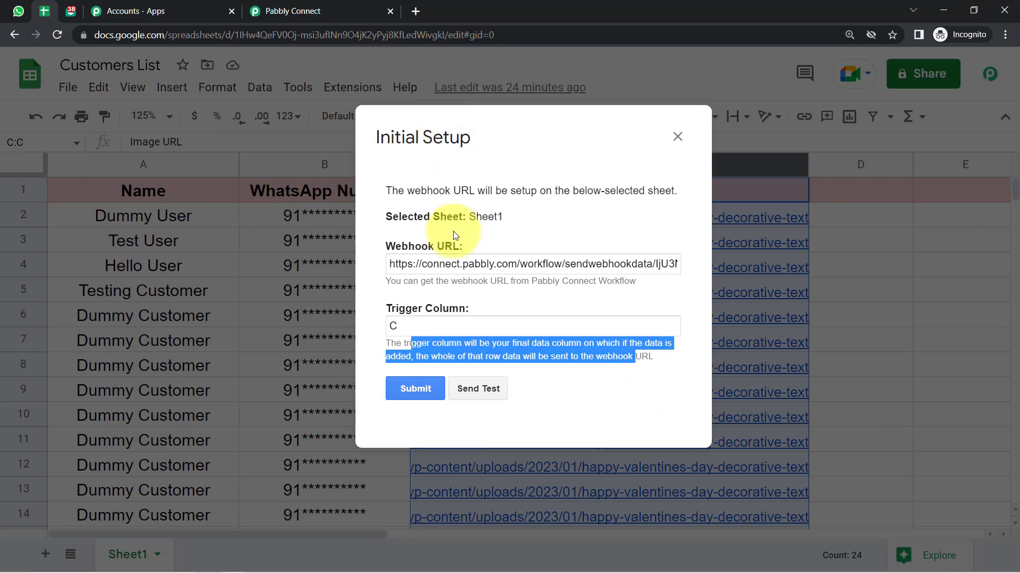
click(392, 310)
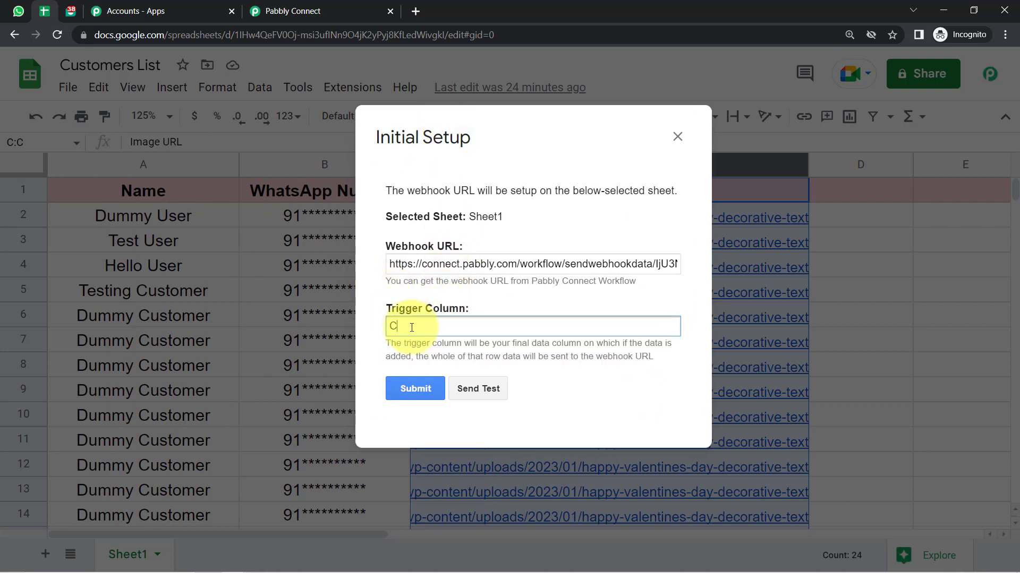
drag(375, 327, 428, 328)
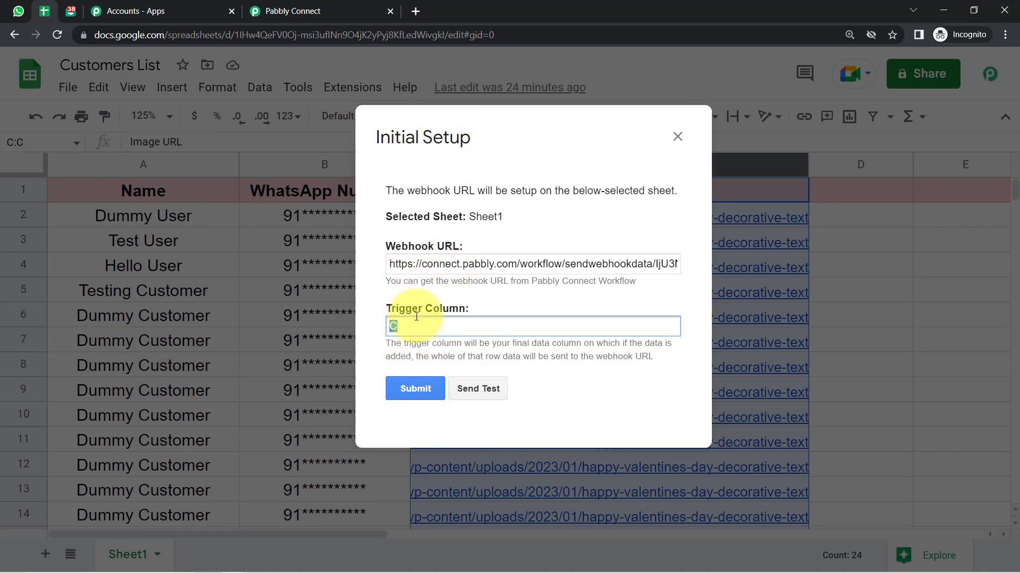
Send test data from Sheet1 to the webhook, submit the initial setup and close it
click(476, 394)
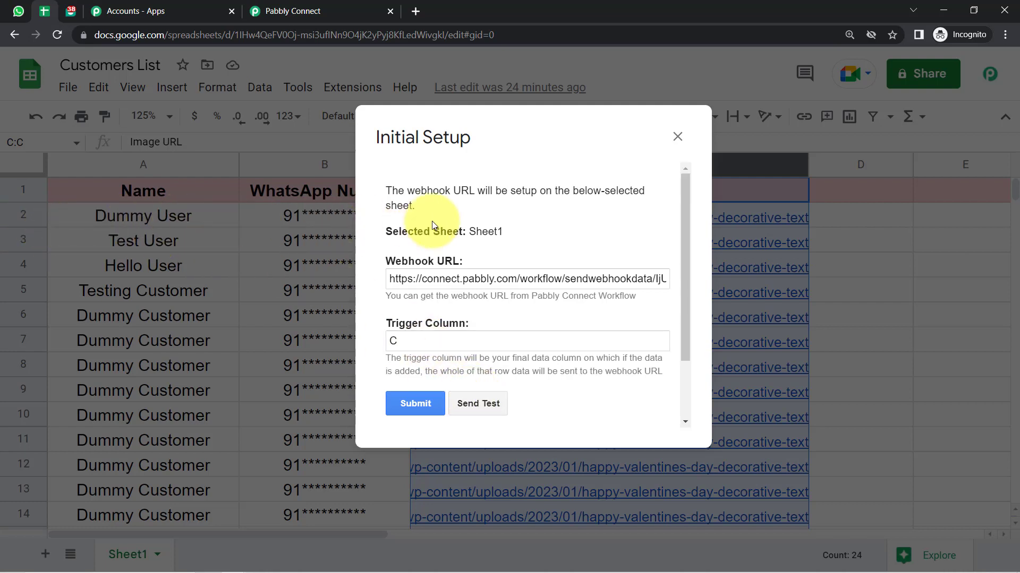
drag(683, 231, 686, 337)
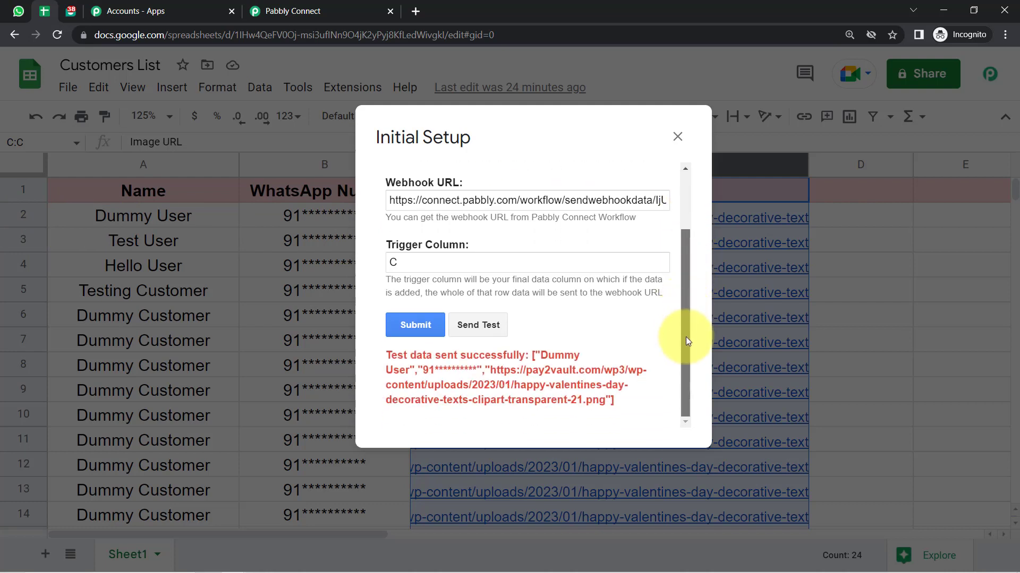
drag(407, 354, 567, 376)
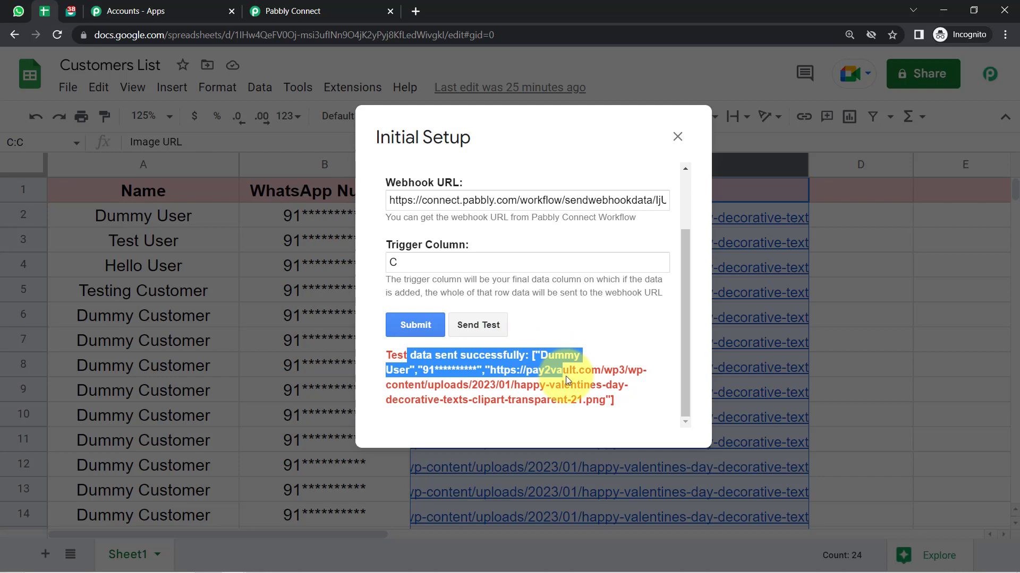
click(431, 324)
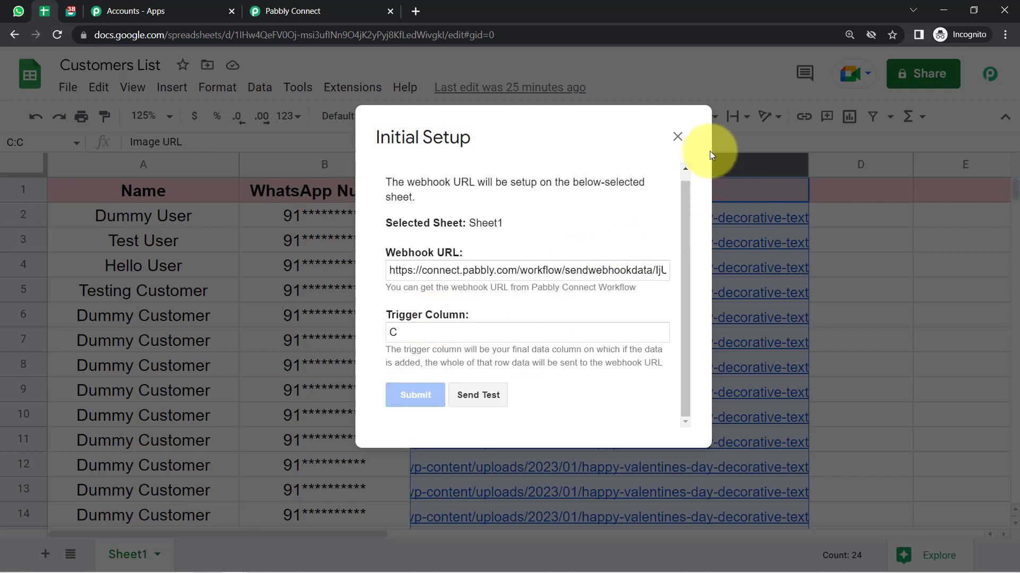
click(679, 138)
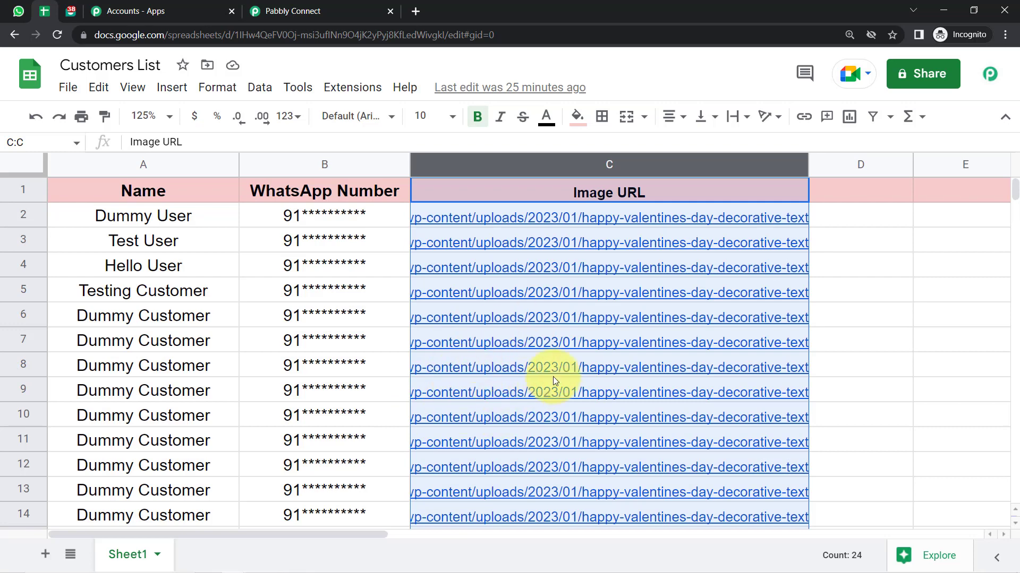
Return to the Pabbly Connect workflow and examine the received response's WhatsApp number, trigger column, spreadsheet name and customer name
click(296, 6)
drag(1016, 183, 1016, 319)
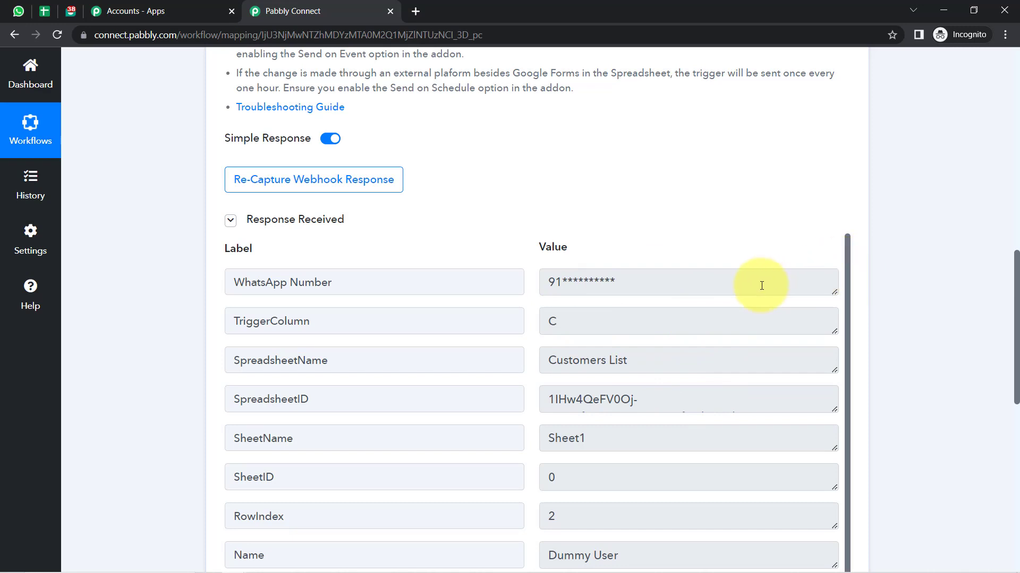
drag(614, 278, 584, 277)
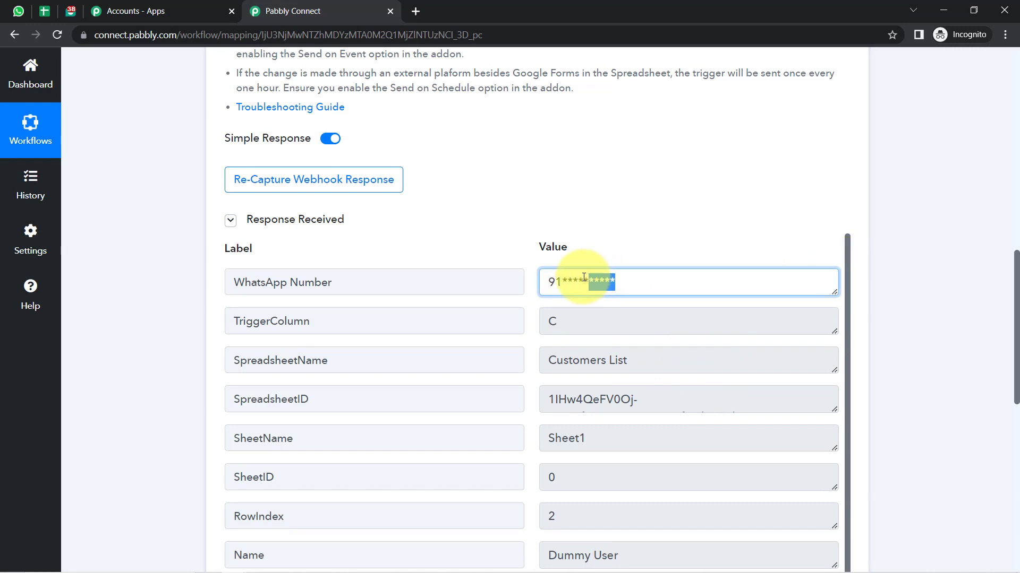
double_click(579, 322)
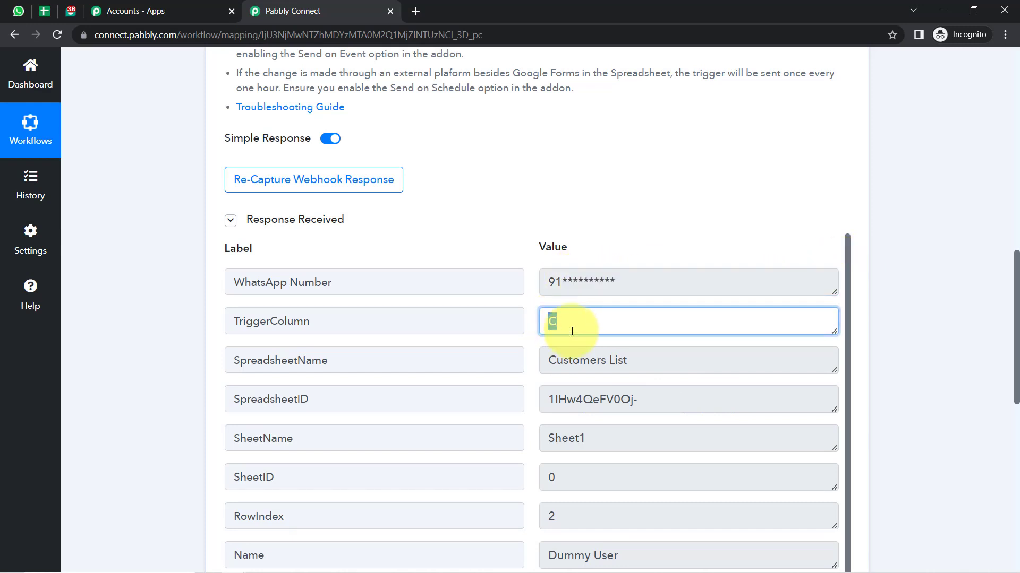
drag(614, 360, 572, 360)
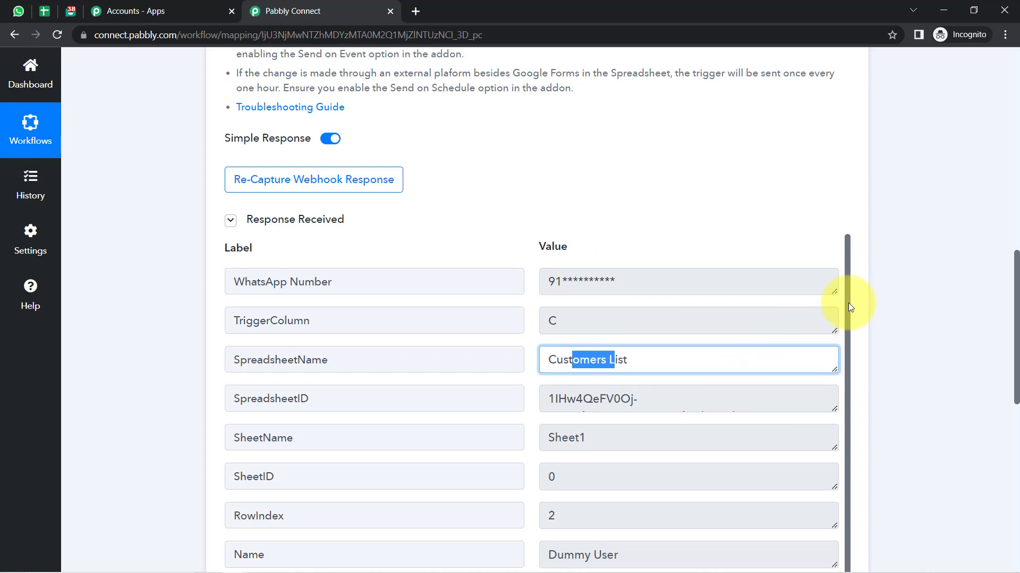
scroll(849, 292, down, 1)
drag(1015, 297, 1003, 357)
drag(574, 311, 637, 315)
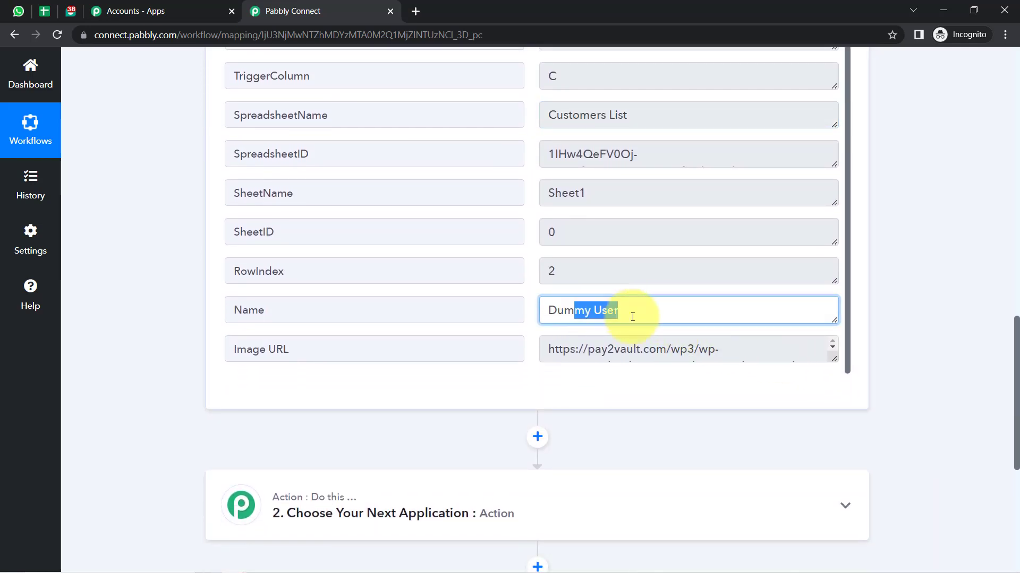
Enlarge the received Image URL value, copy the full link and open it in a new browser tab
drag(834, 361, 835, 400)
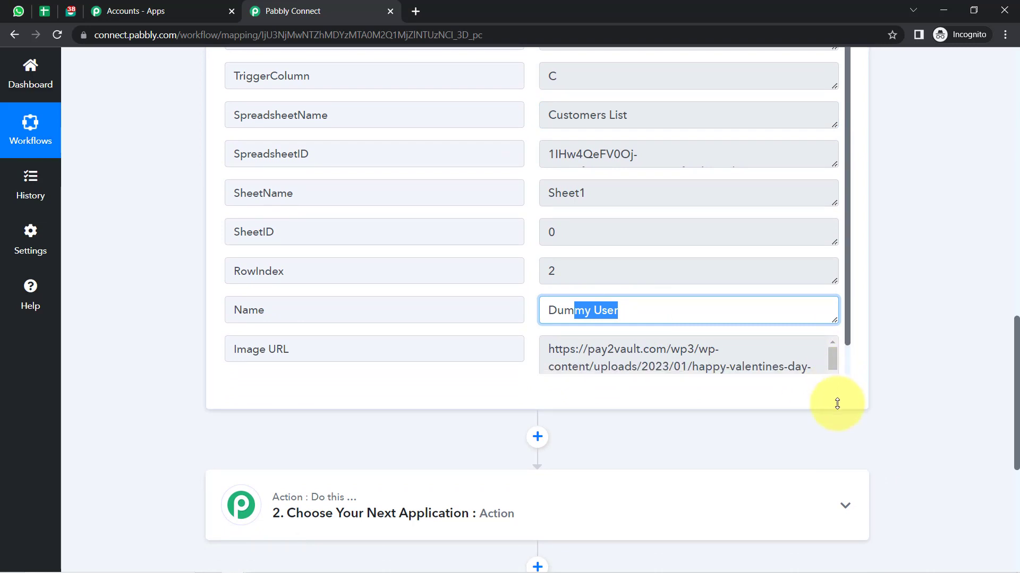
click(683, 371)
key(ctrl+a)
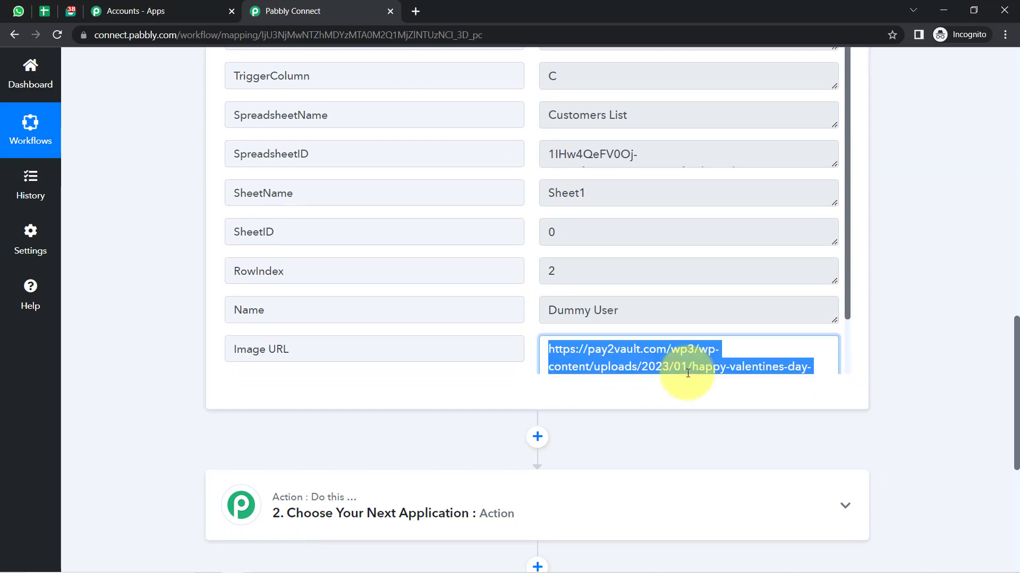
key(ctrl+c)
key(ctrl+t)
key(ctrl+v)
key(Return)
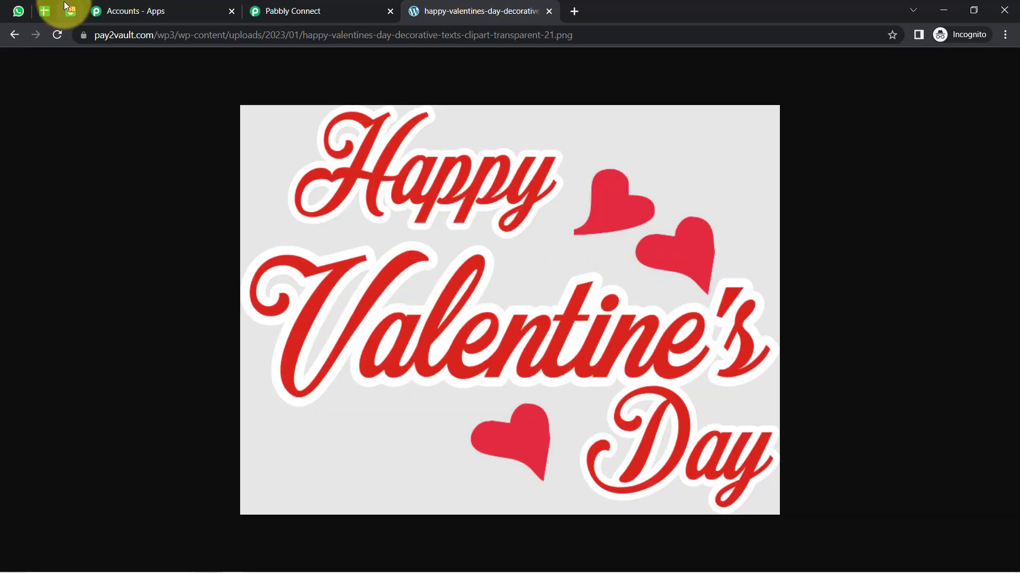
Compare the received data with row 2 of the Customers List sheet and open the image link in C2
click(45, 10)
click(322, 226)
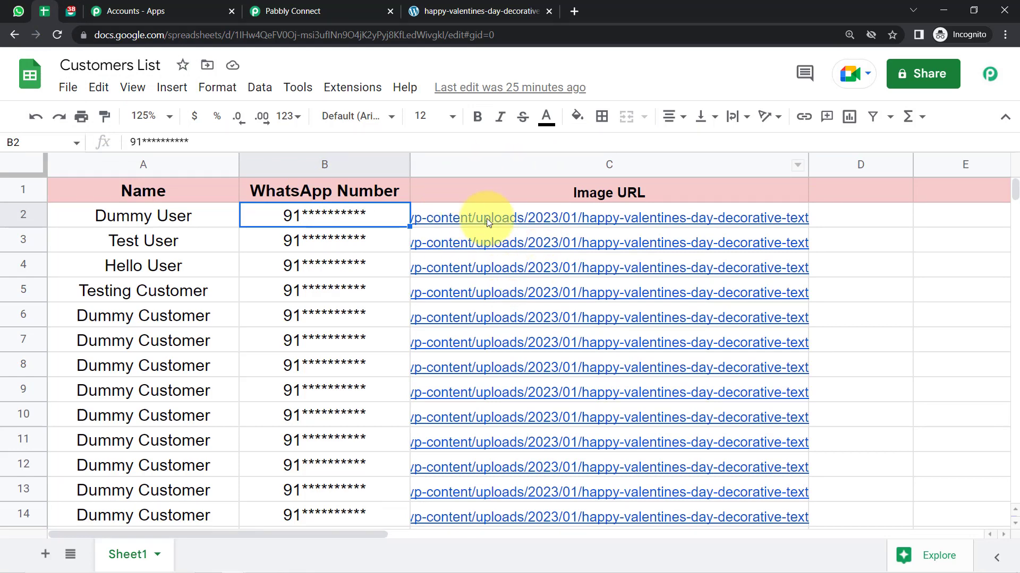
click(522, 216)
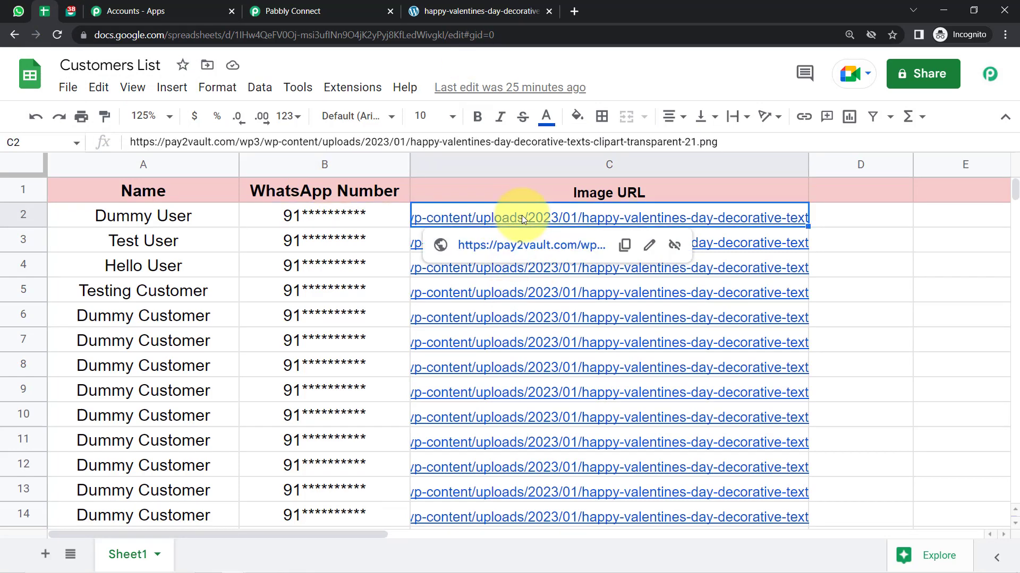
click(551, 245)
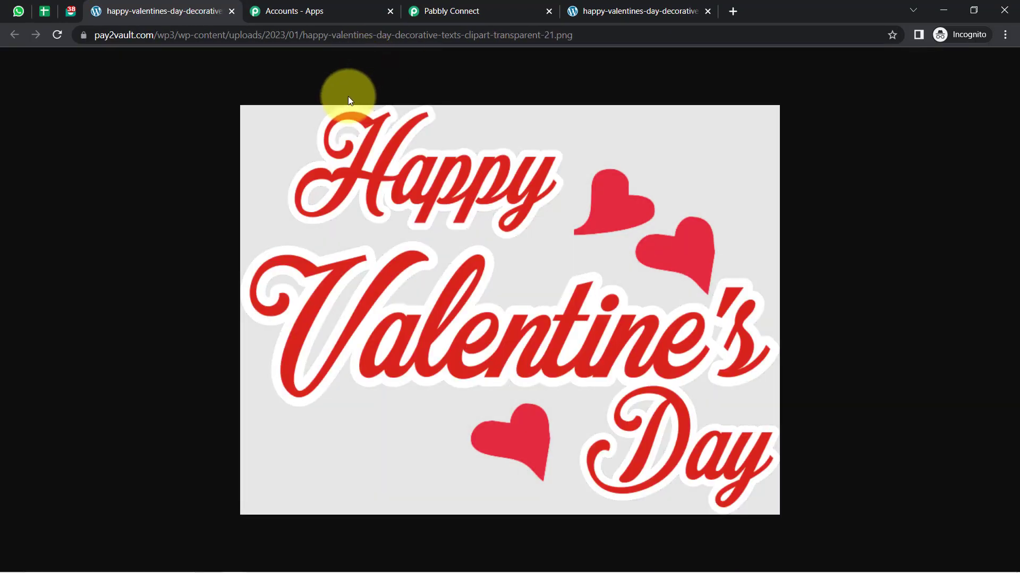
Close both Valentine's Day image tabs and return to the Pabbly Connect workflow
click(231, 11)
click(549, 12)
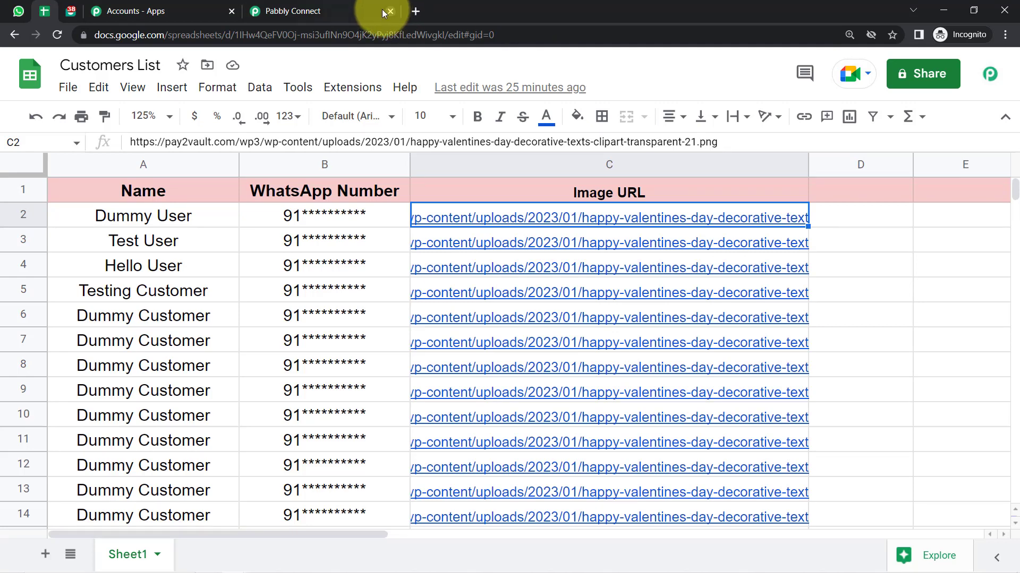
click(335, 7)
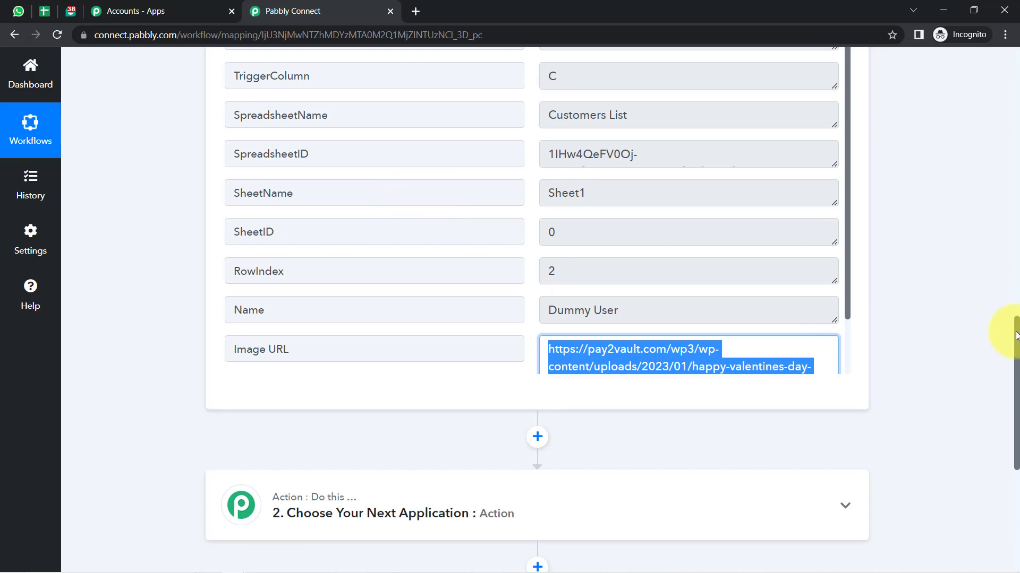
Review the received webhook response against the customer rows in the Customers List sheet
drag(1015, 340, 1003, 295)
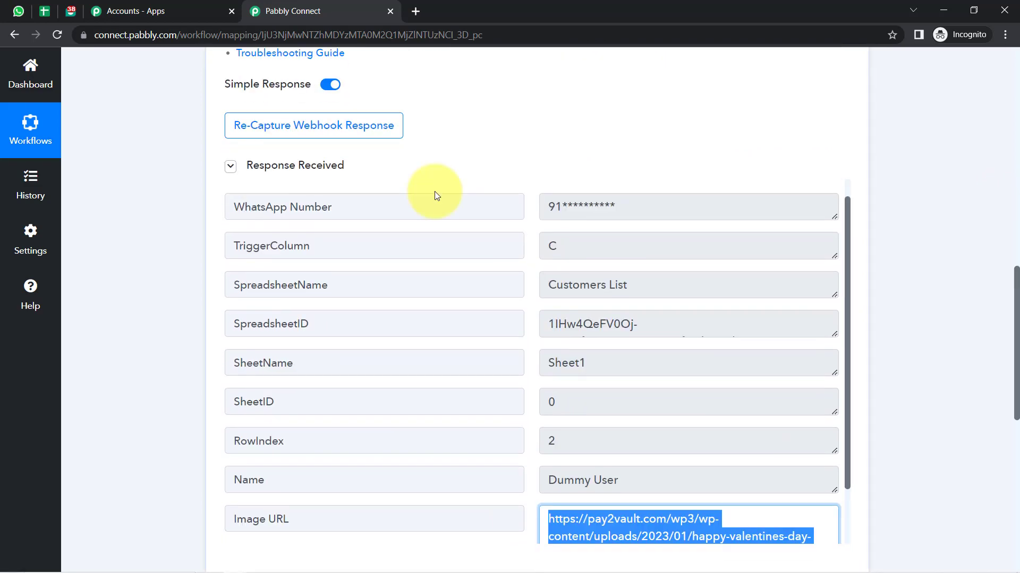
click(45, 12)
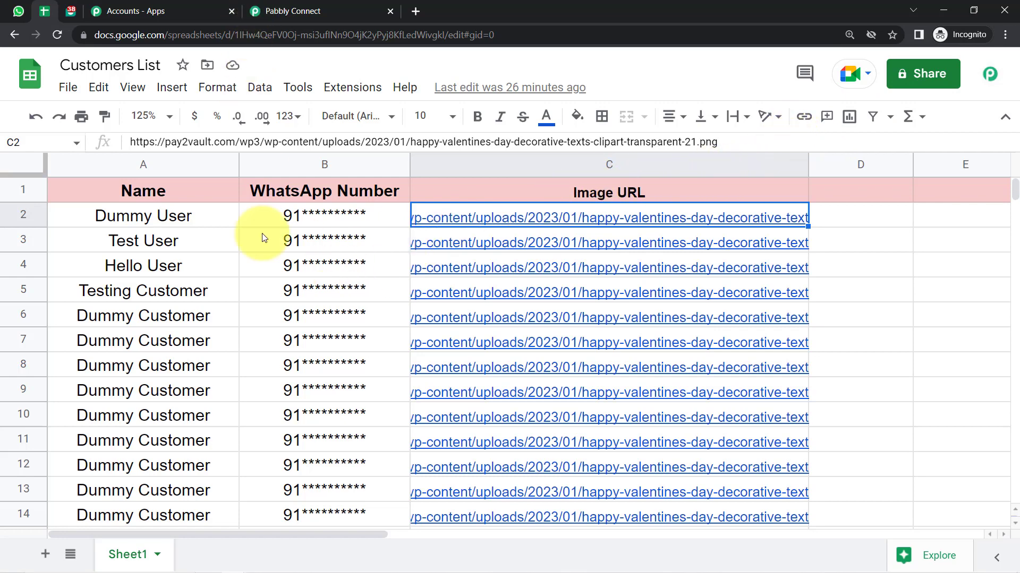
click(277, 11)
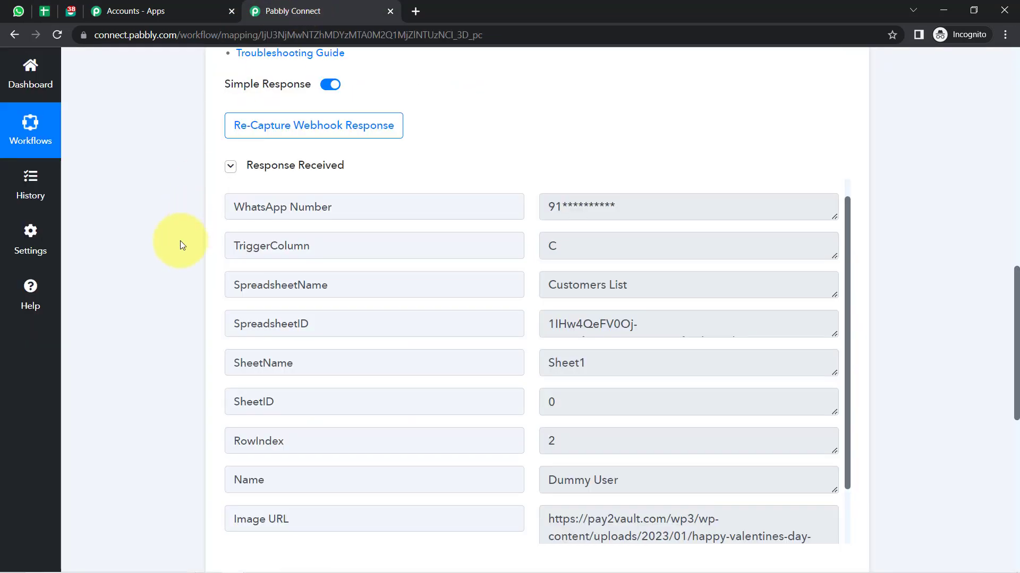
Set the workflow's action to Interakt with the Send WhatsApp Template Message event and open its connection setup
scroll(181, 241, down, 5)
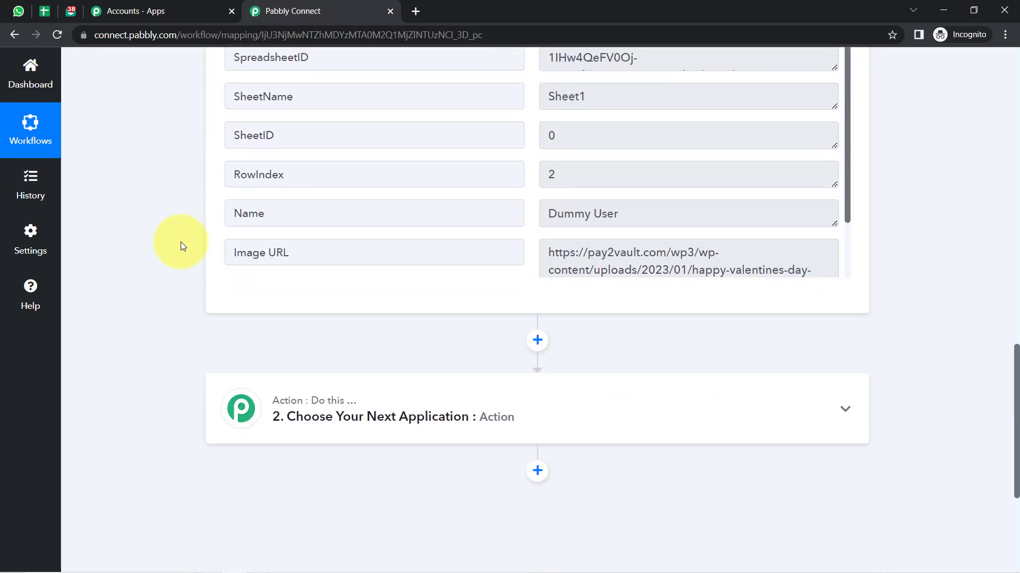
scroll(181, 245, down, 3)
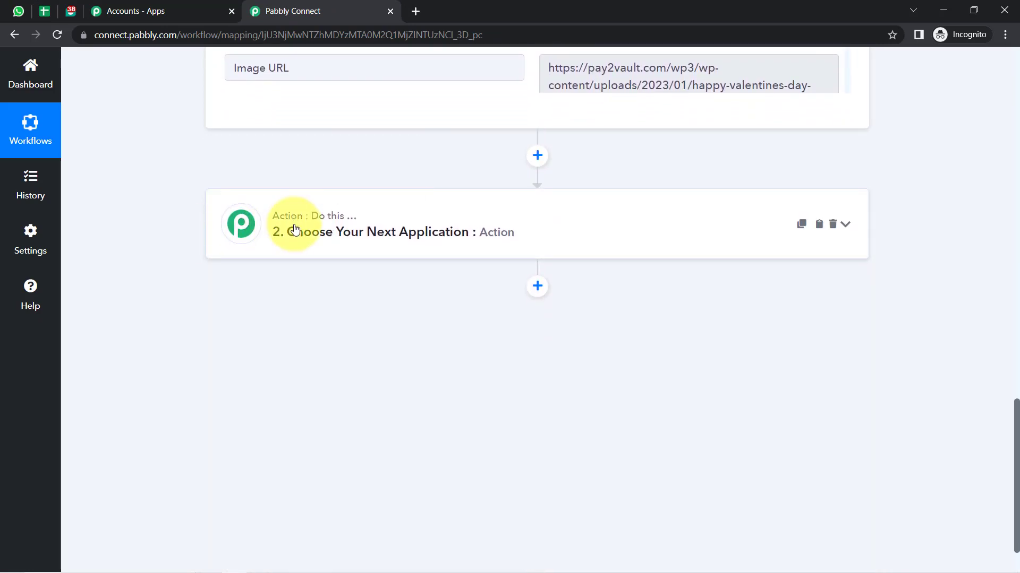
click(295, 229)
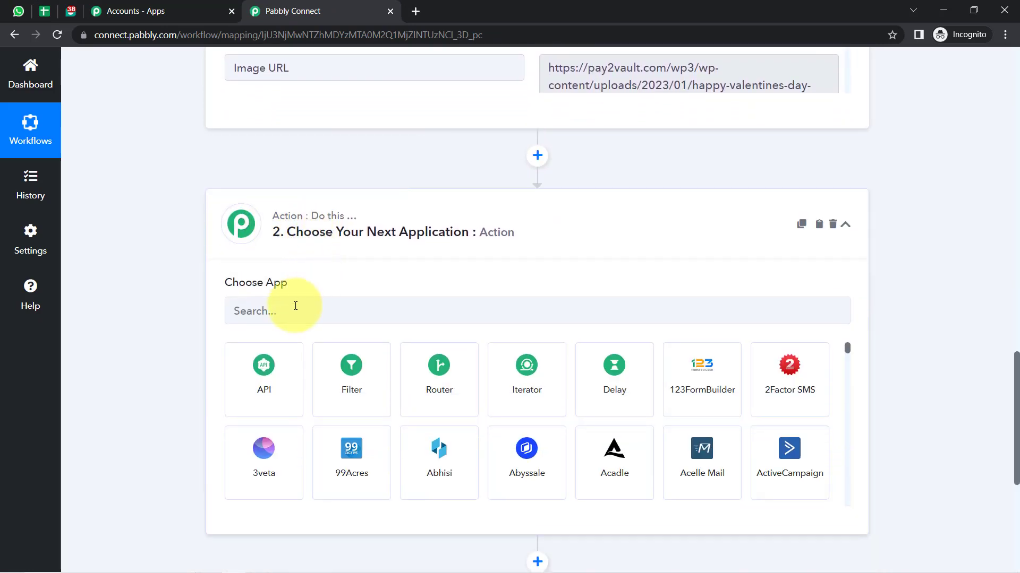
click(292, 310)
text(inte)
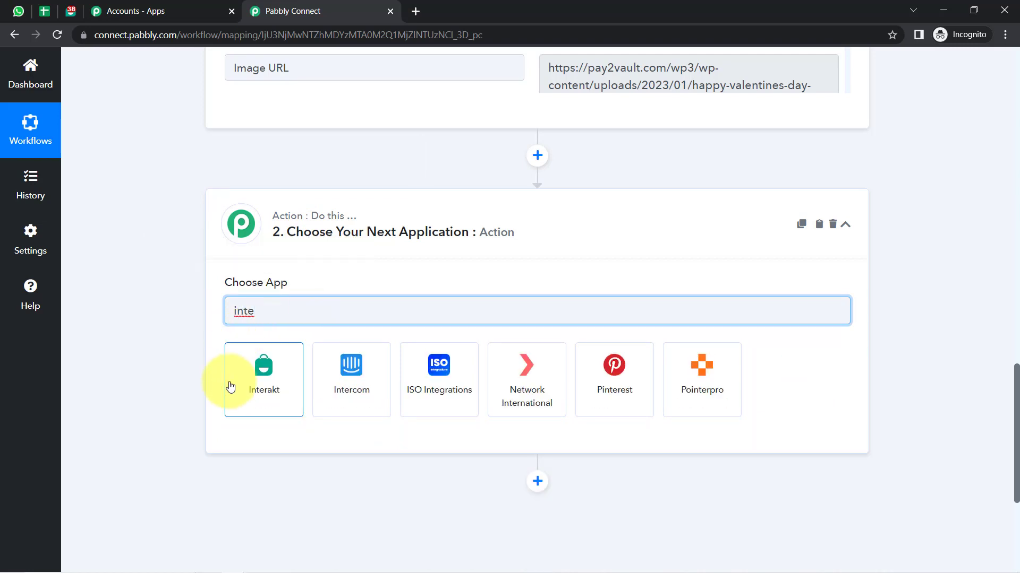
click(260, 381)
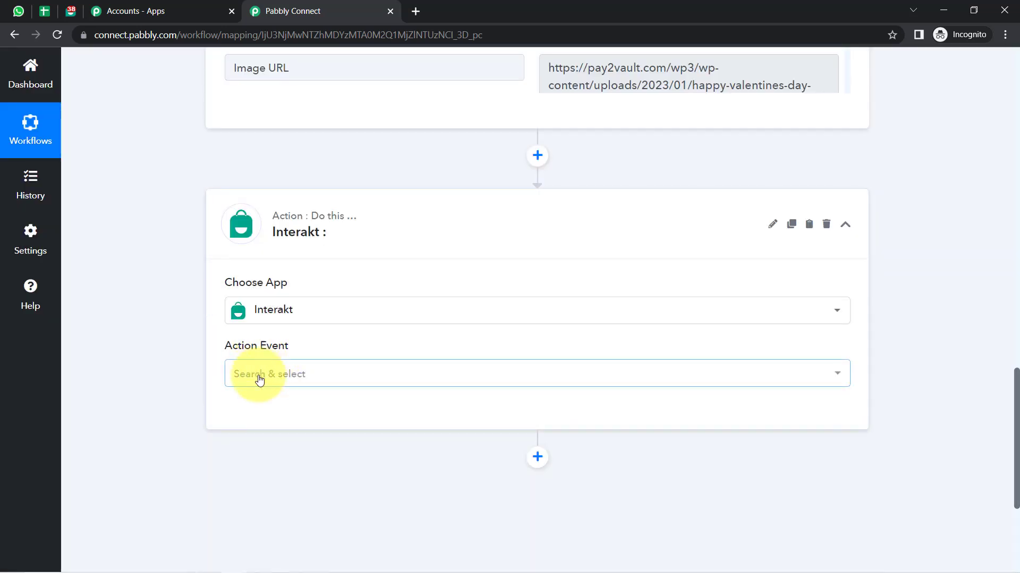
click(254, 378)
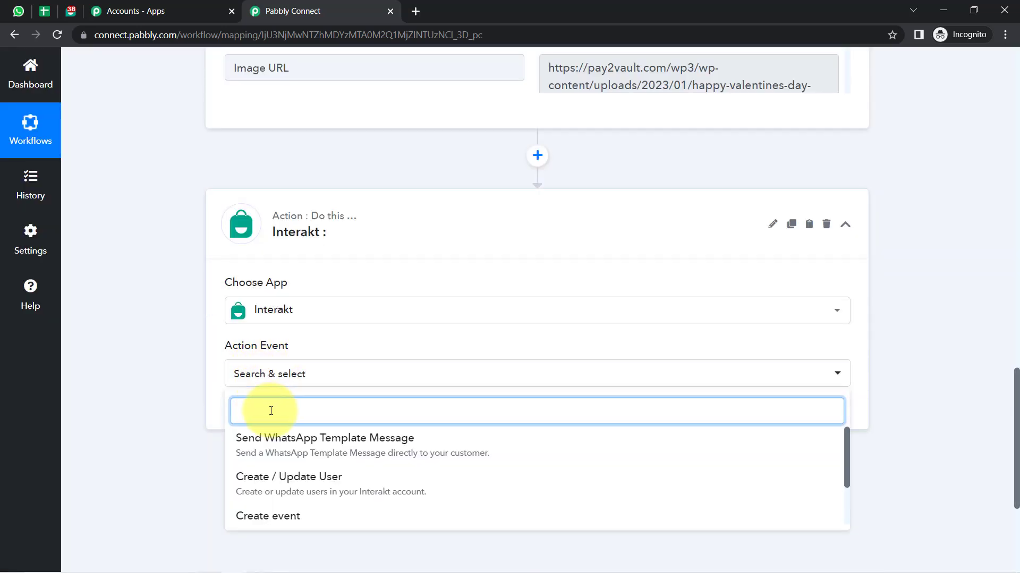
click(342, 445)
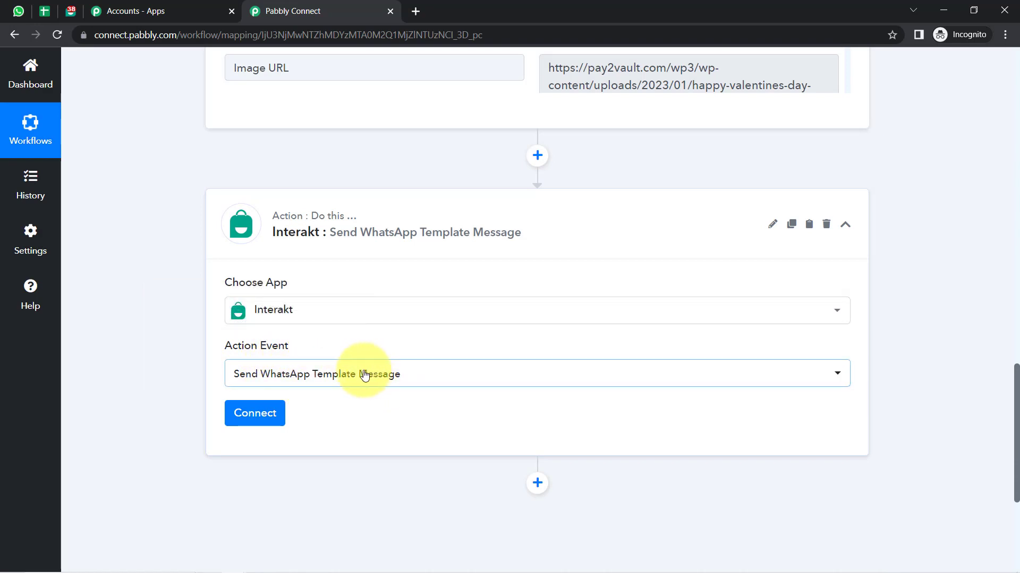
click(270, 413)
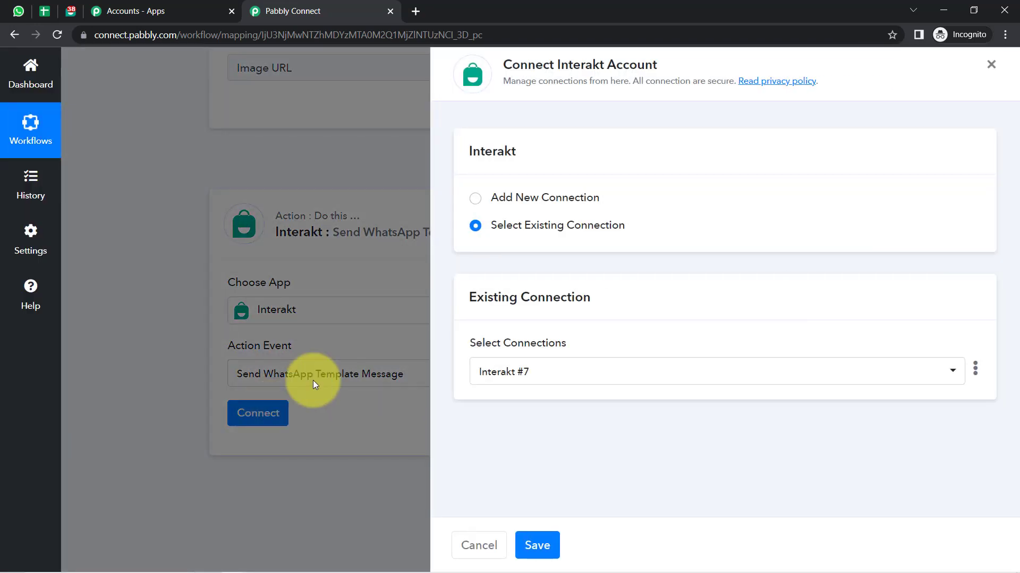
Choose to add a new Interakt connection and open the linked Interakt account in a new browser tab
click(570, 205)
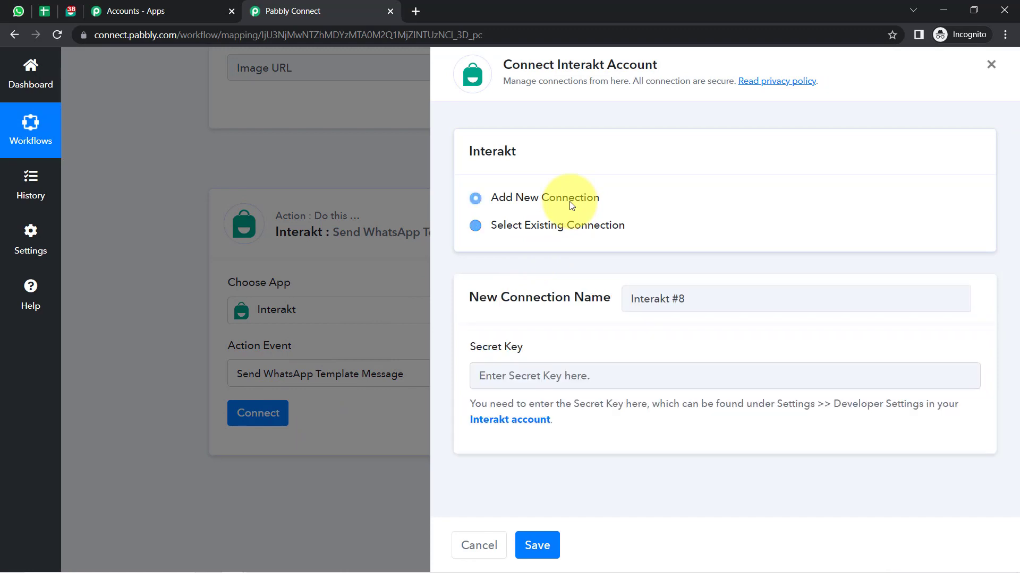
drag(561, 65, 599, 65)
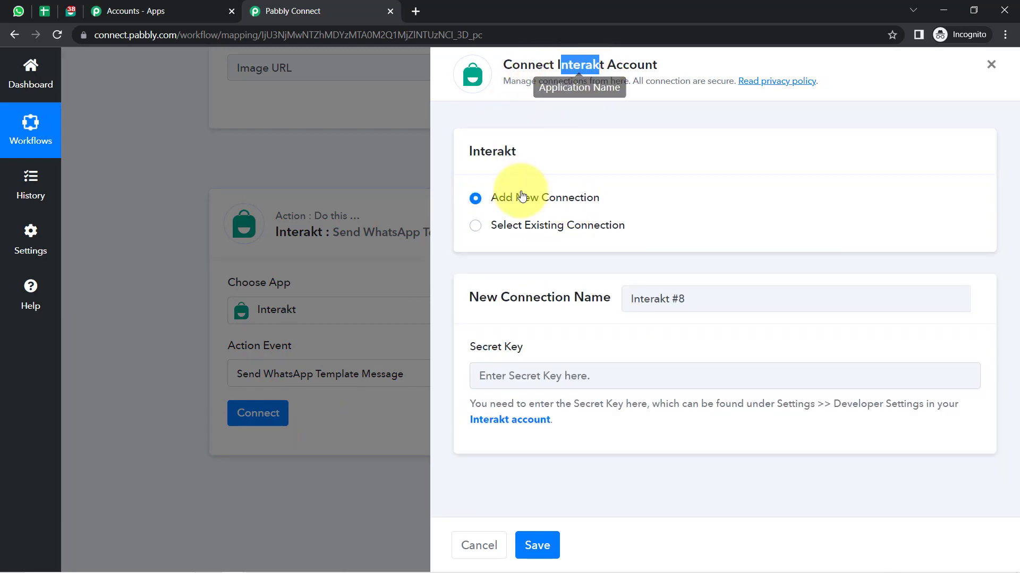
drag(469, 356, 538, 353)
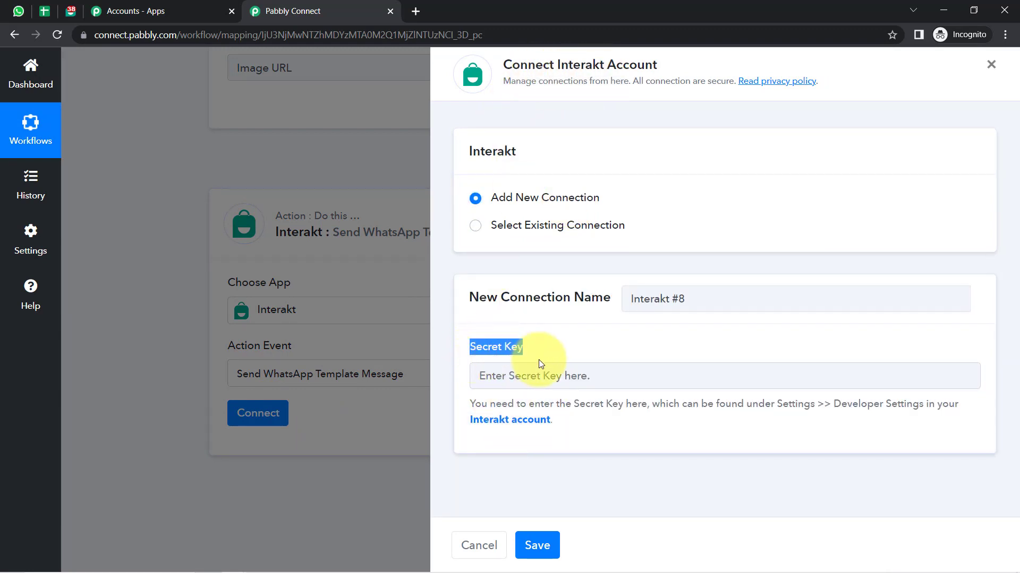
right_click(504, 426)
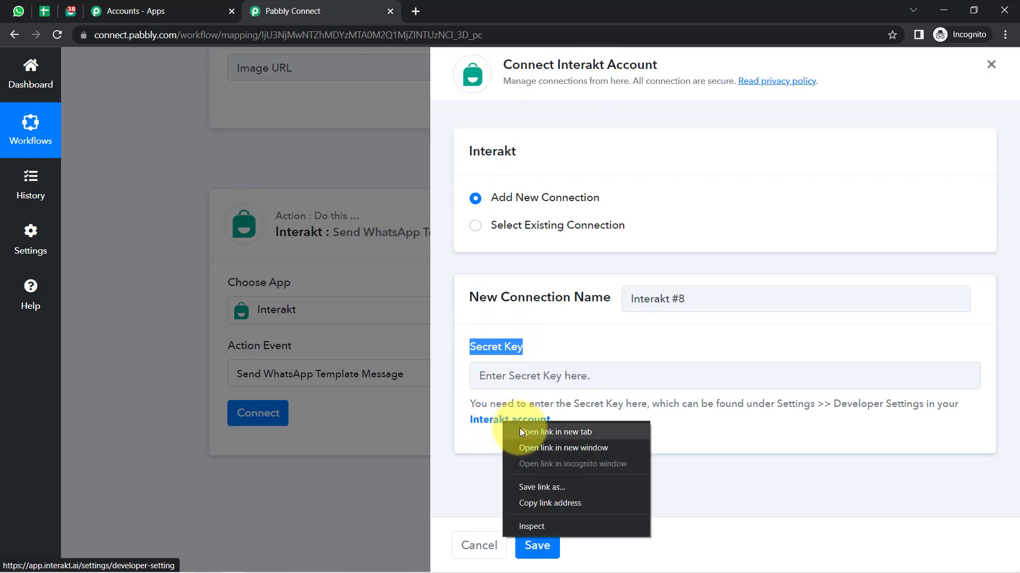
click(519, 428)
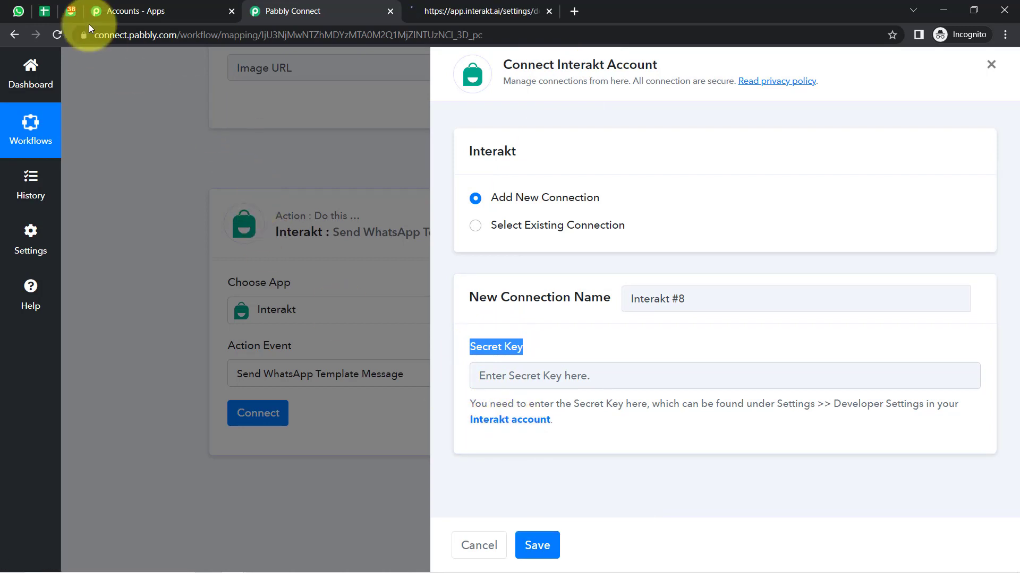
Copy the Secret Key from the Developer Settings of the Interakt account
click(70, 11)
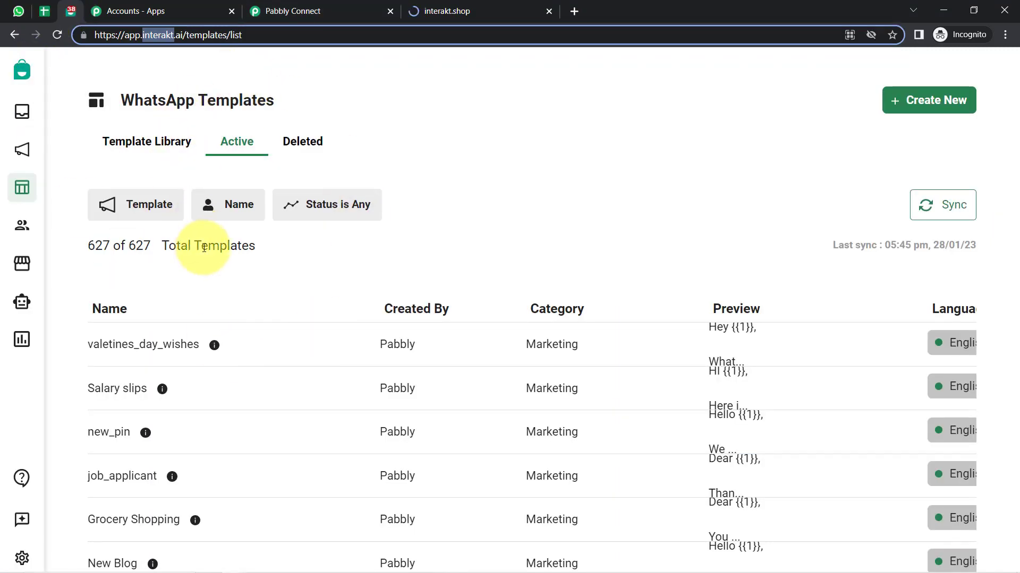
click(448, 6)
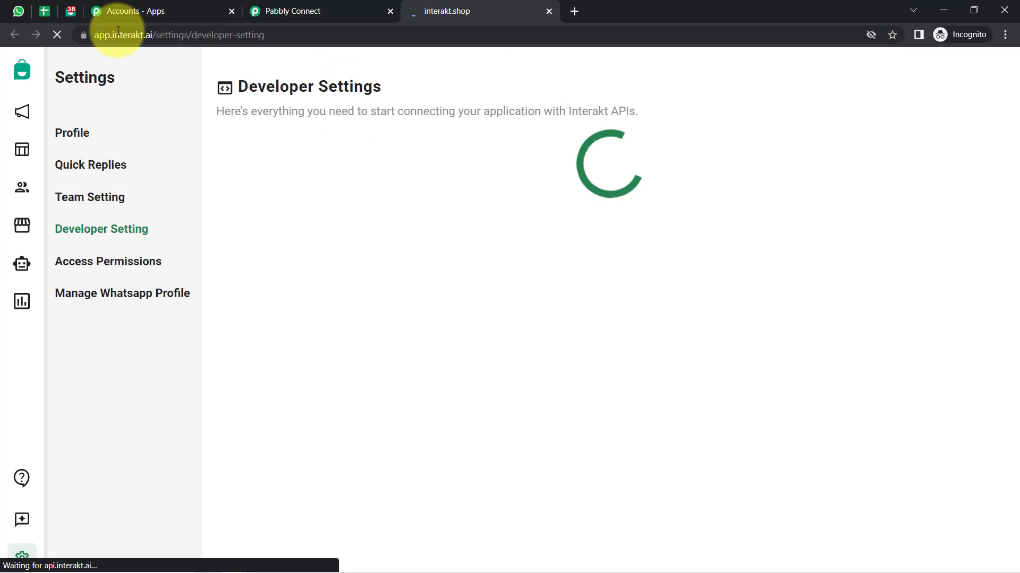
drag(118, 34, 287, 34)
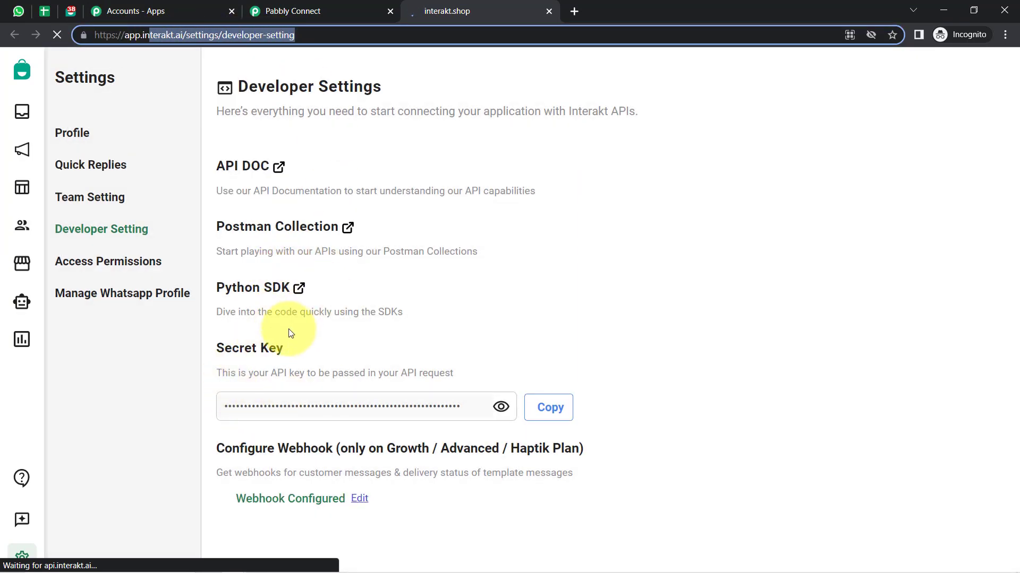
click(550, 410)
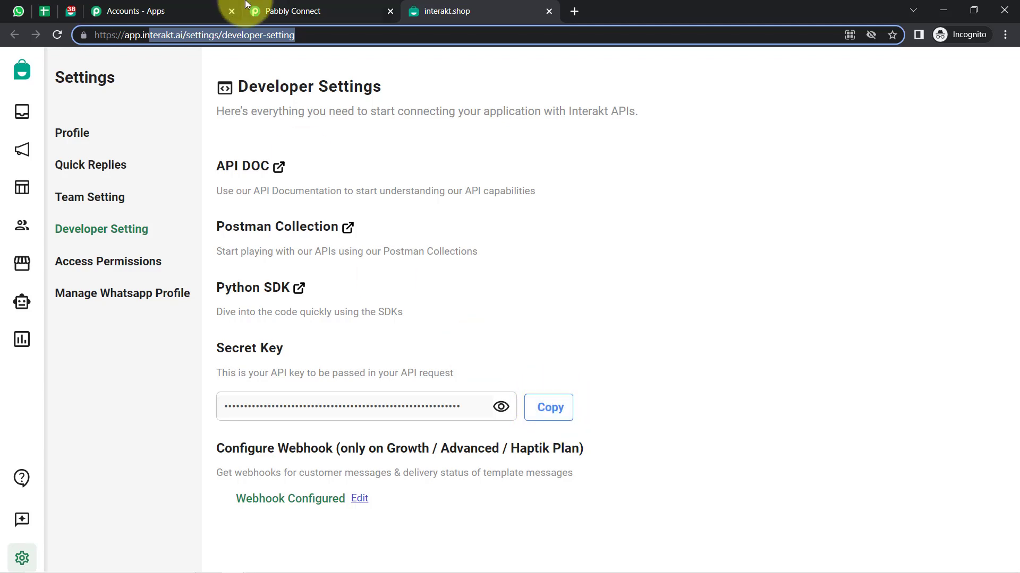
Return to the Pabbly Connect workflow and save the Interakt action with the existing connection Interakt #7
click(271, 10)
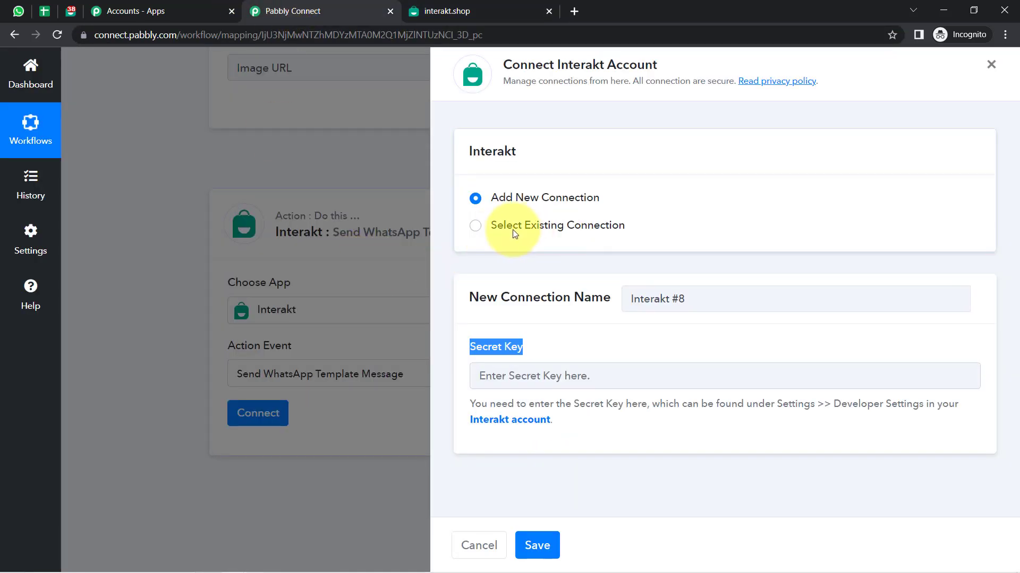
click(561, 230)
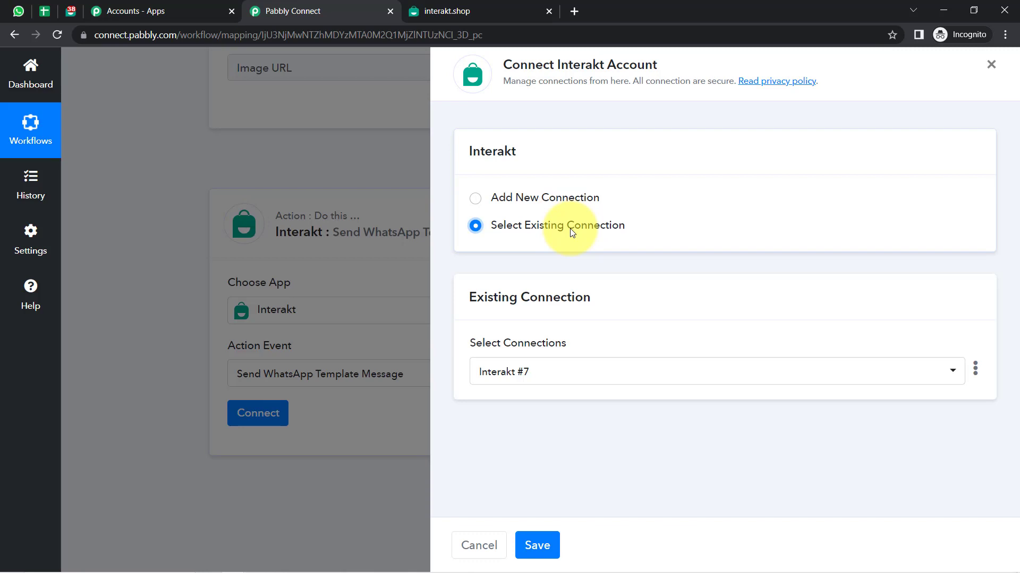
click(537, 546)
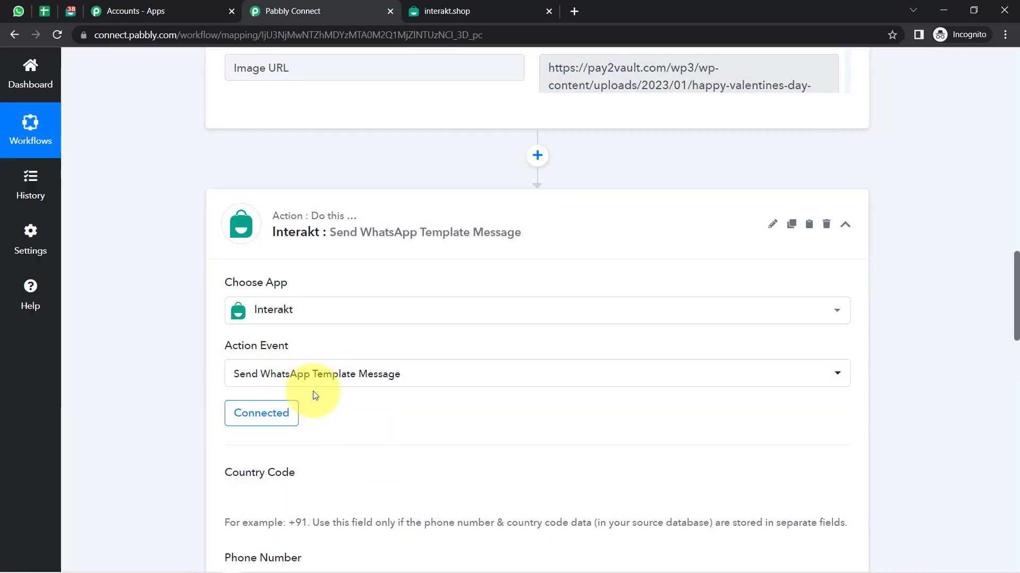
Examine the Country Code, Phone Number and Full Phone Number fields and the Important Note about which of them are mandatory
drag(1016, 285, 1016, 340)
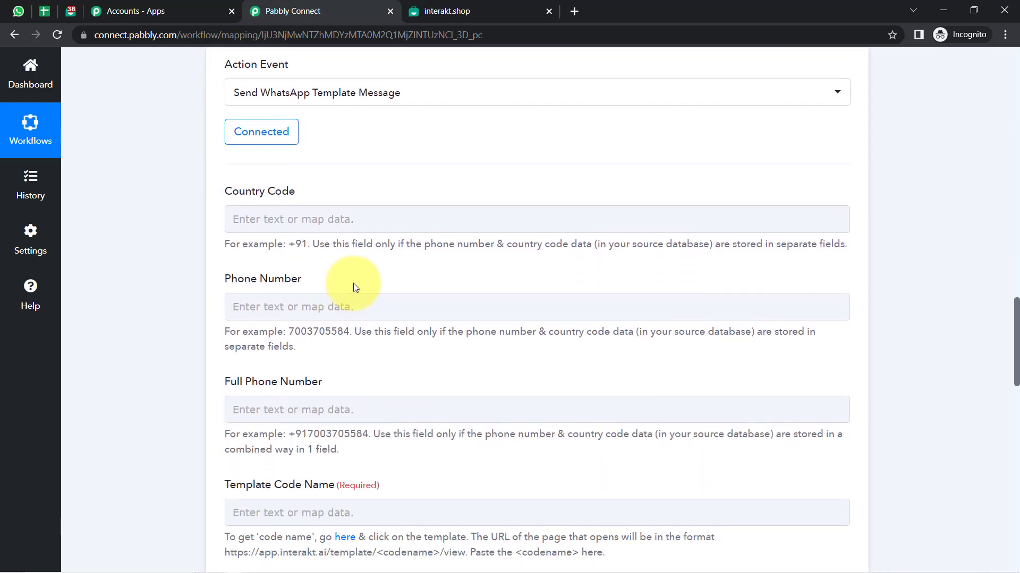
drag(232, 289, 282, 289)
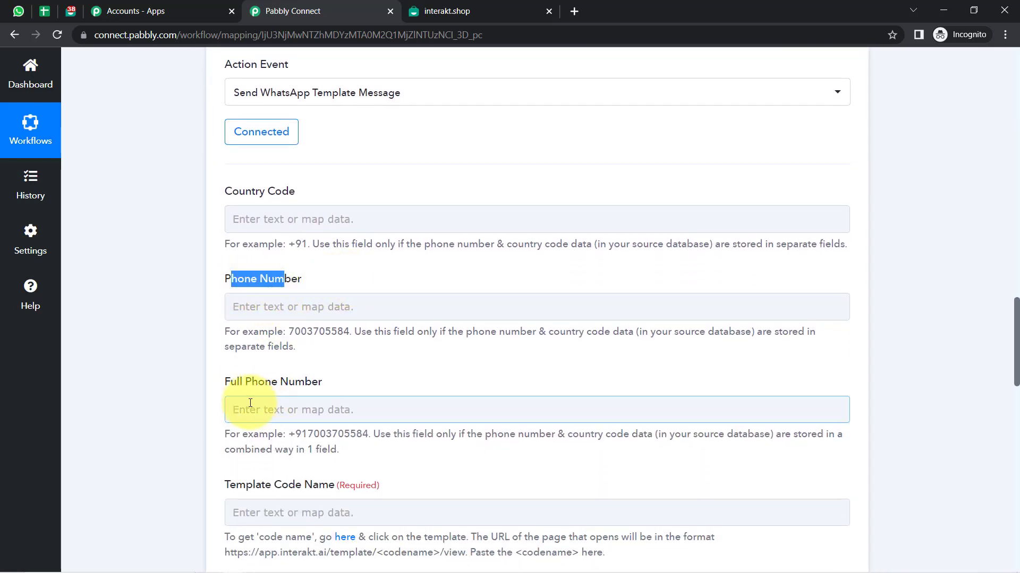
drag(237, 390, 290, 393)
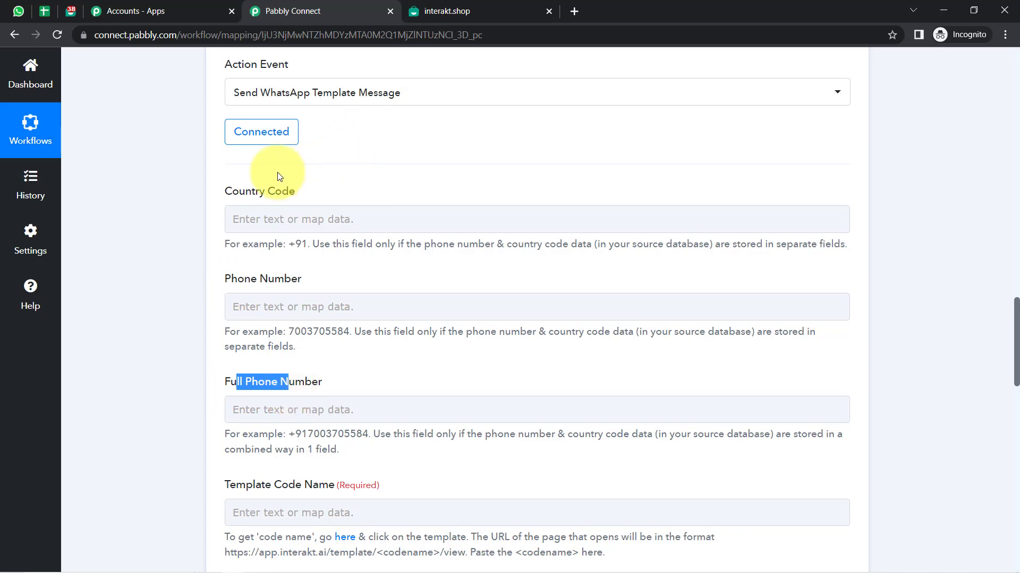
drag(232, 192, 296, 192)
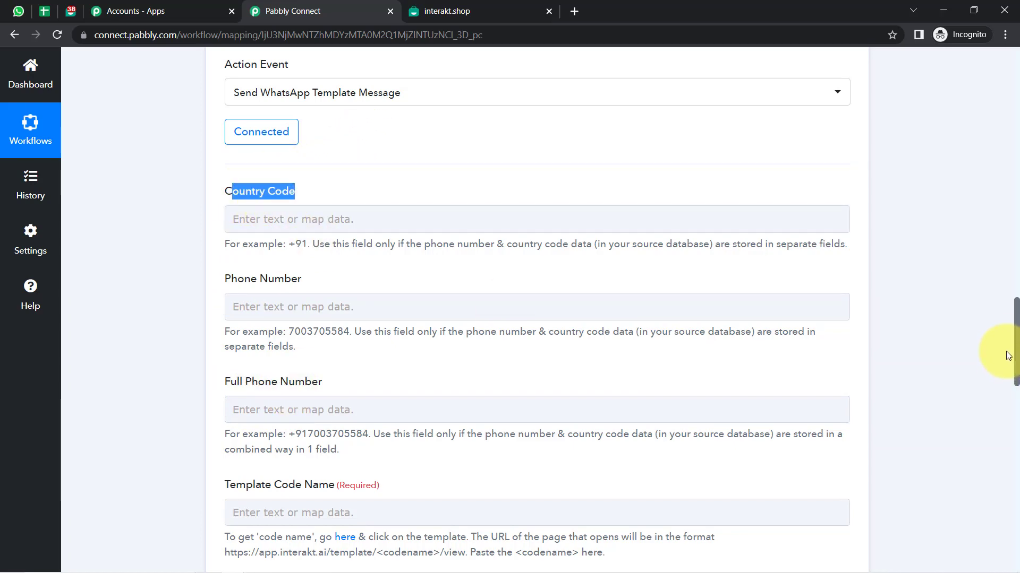
drag(1016, 323, 1004, 455)
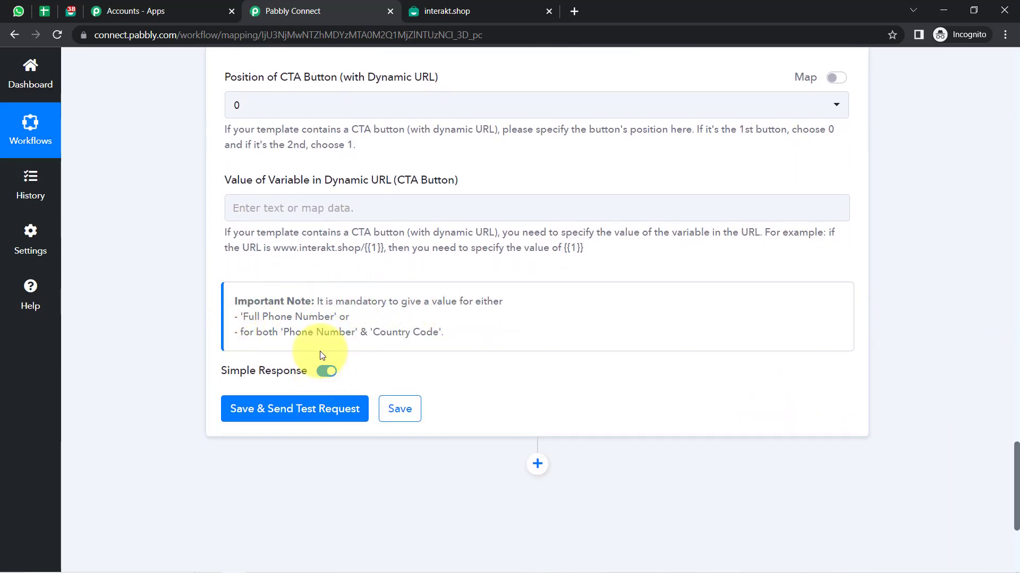
drag(327, 302, 465, 306)
double_click(476, 304)
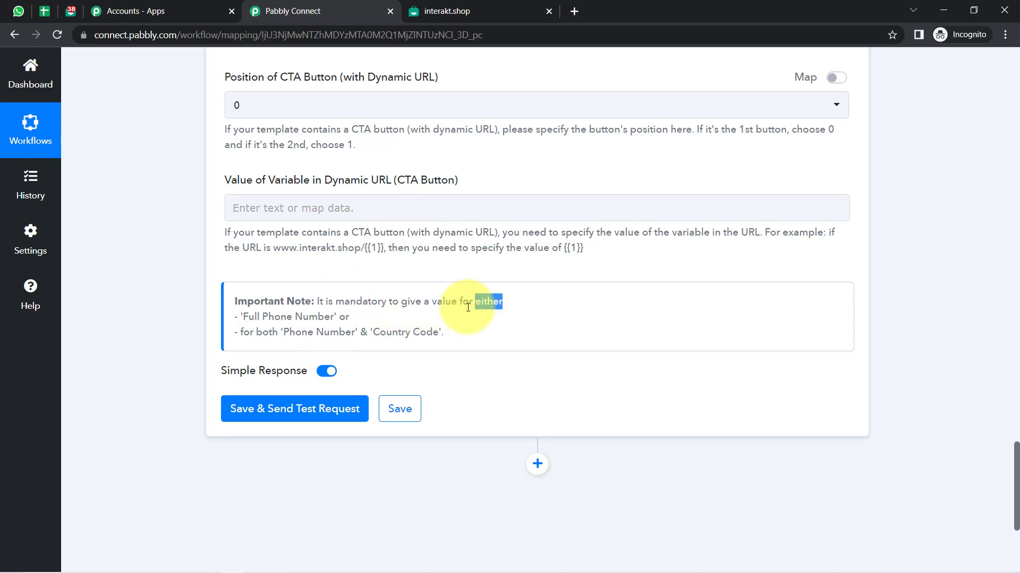
drag(248, 318, 355, 315)
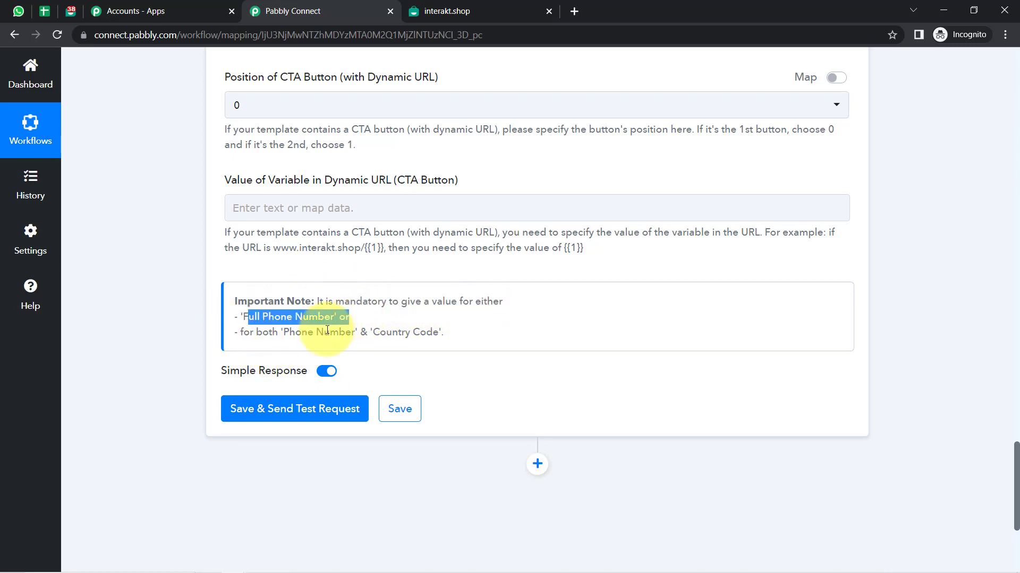
drag(295, 334, 433, 336)
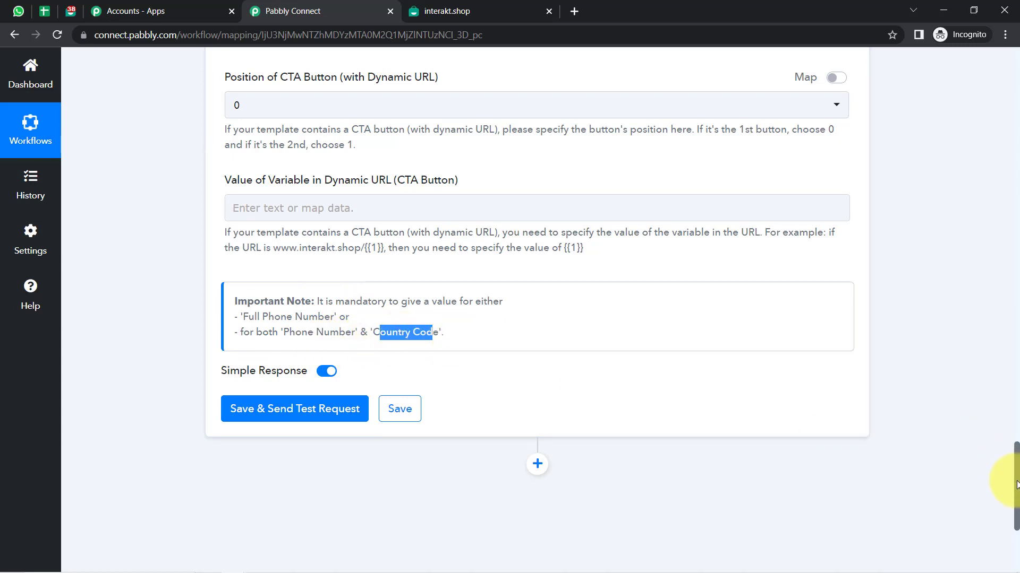
drag(1016, 485, 1002, 346)
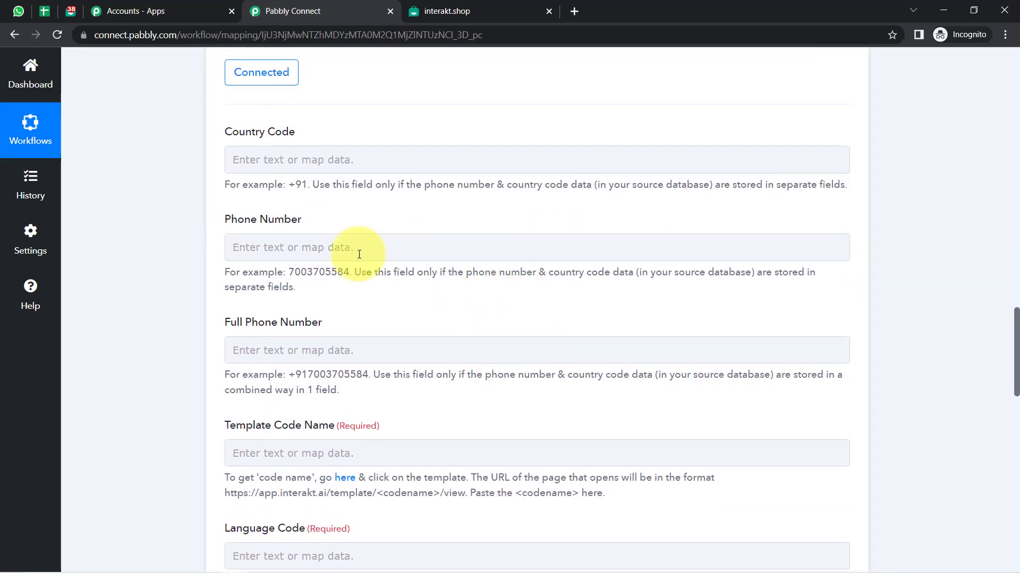
click(261, 340)
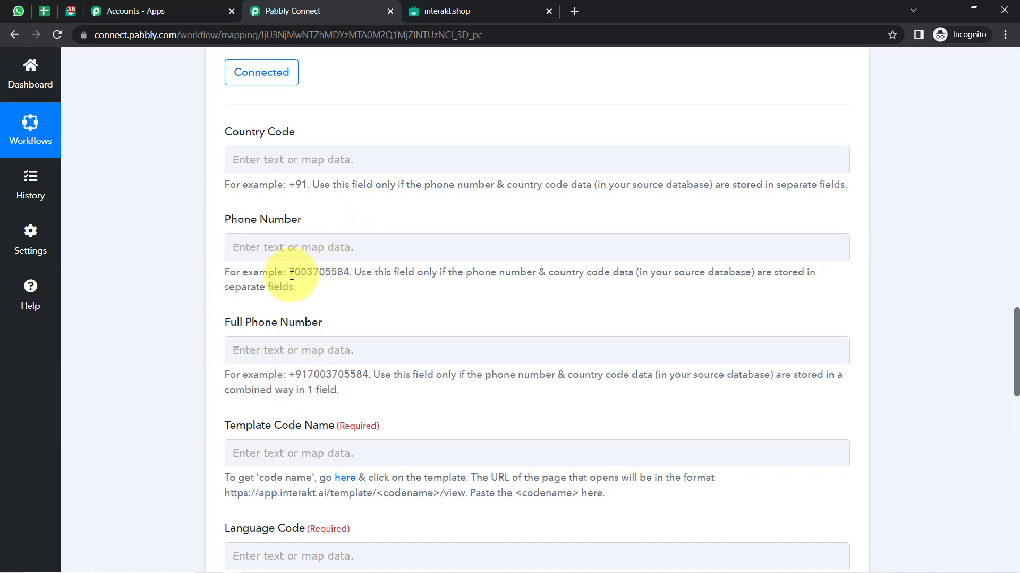
Compare the example formats of the Phone Number and Country Code fields with the WhatsApp Number received from the Google Sheets trigger
drag(292, 275, 352, 279)
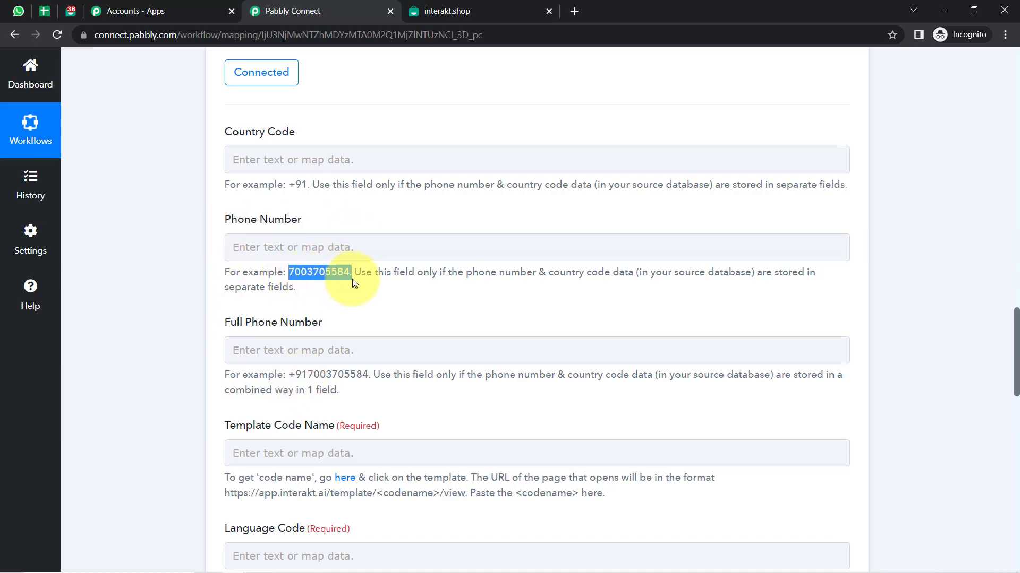
click(293, 263)
click(275, 239)
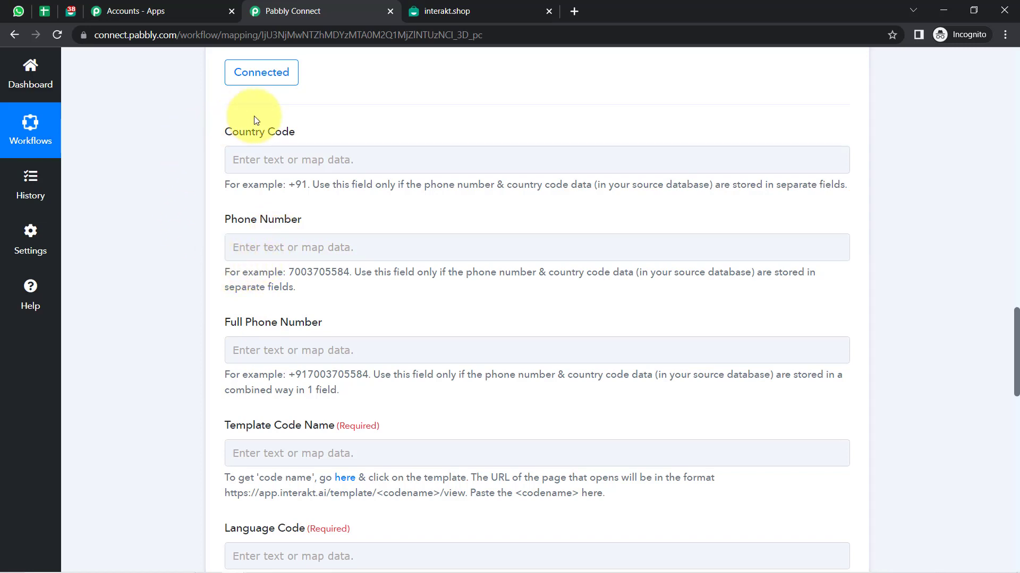
drag(306, 187, 288, 186)
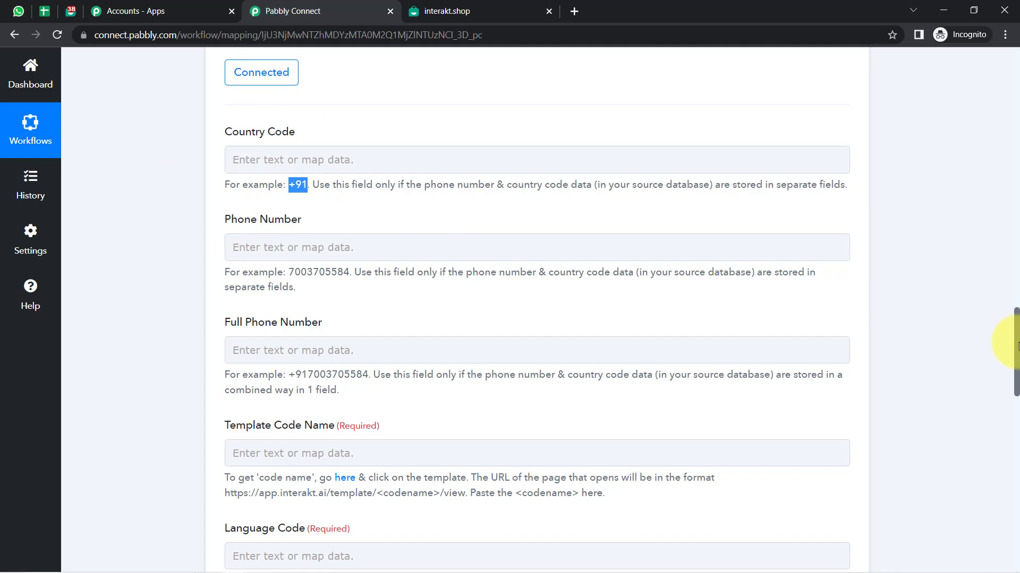
drag(1017, 345, 1017, 219)
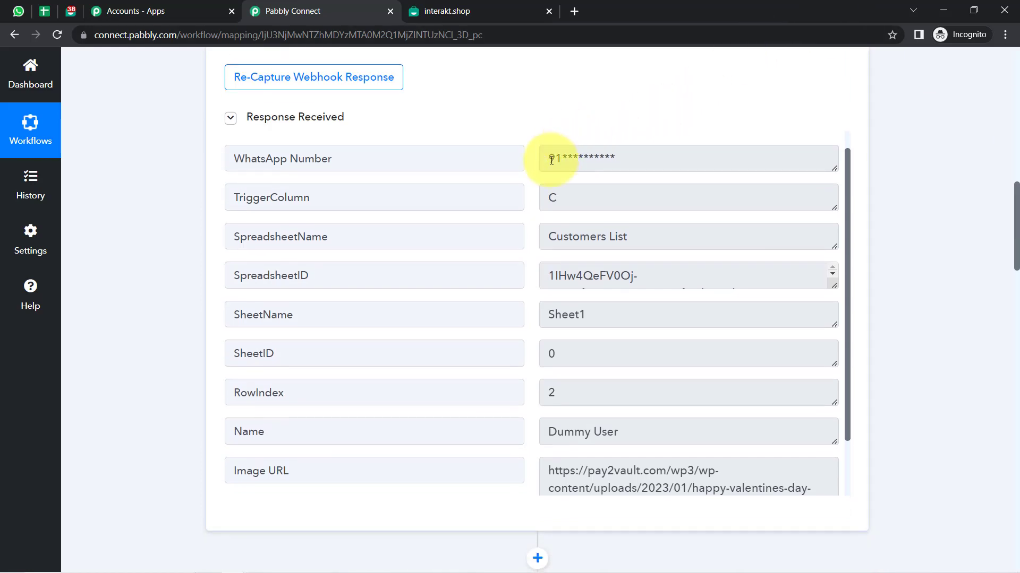
drag(551, 159, 666, 154)
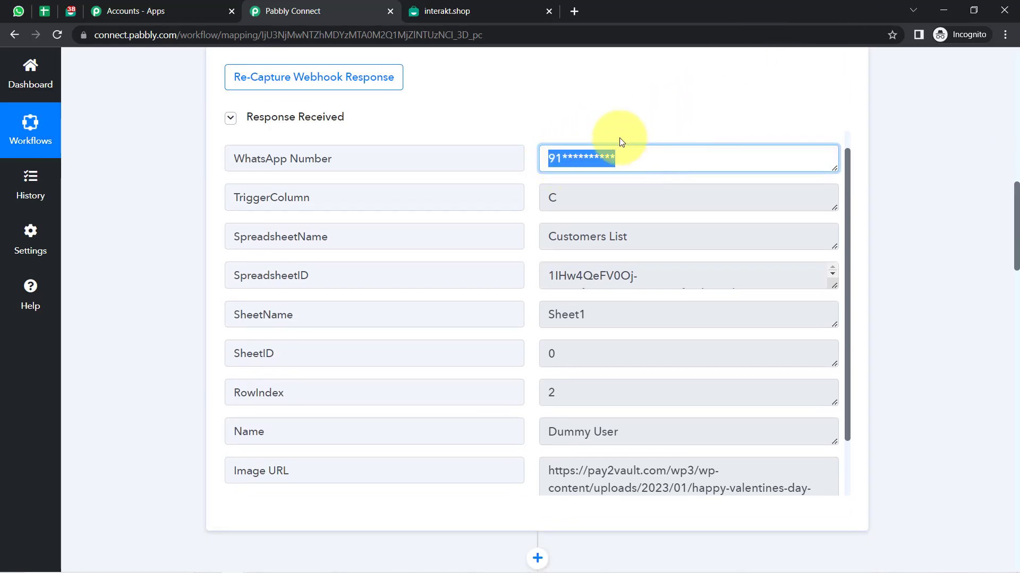
click(553, 121)
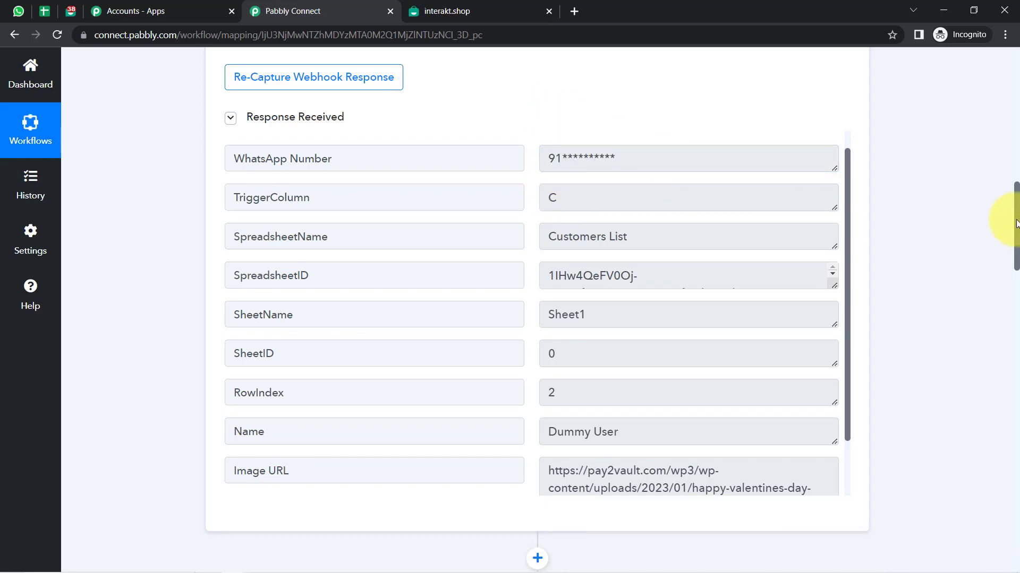
drag(1016, 229, 1011, 209)
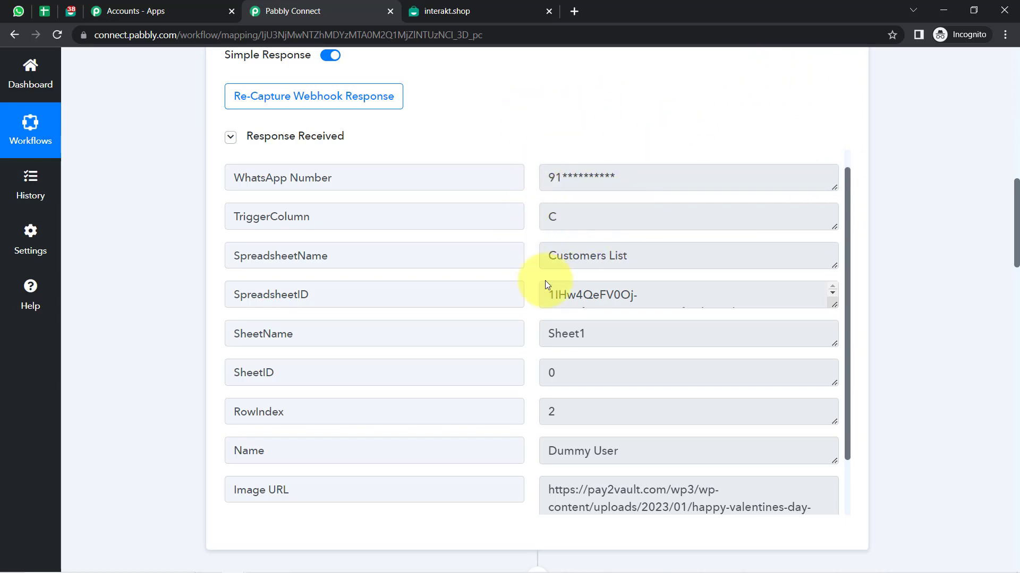
click(610, 181)
drag(611, 181, 549, 178)
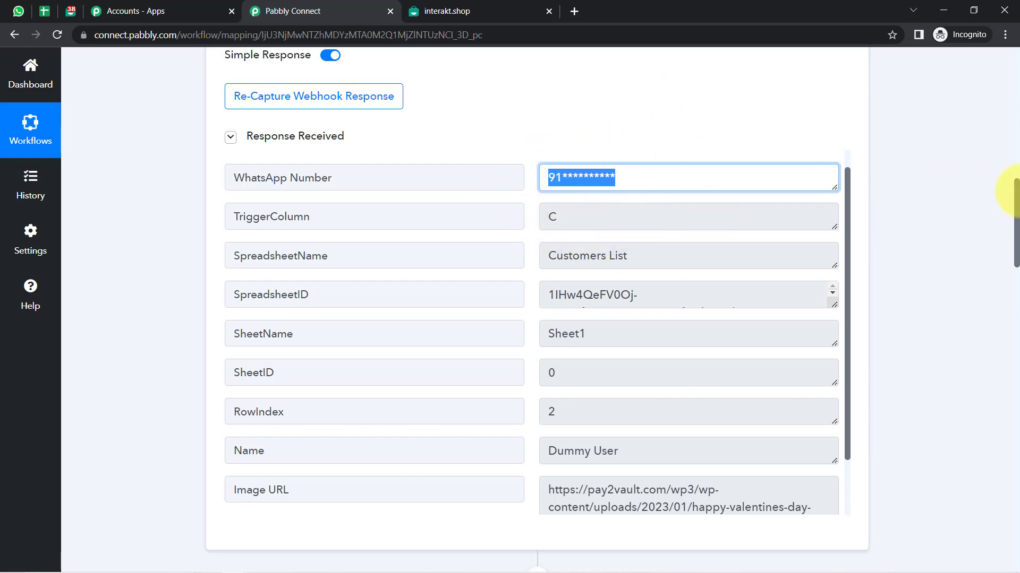
Map the Google Sheets WhatsApp Number into the Full Phone Number field and add a + in front of it
drag(1016, 186, 1014, 343)
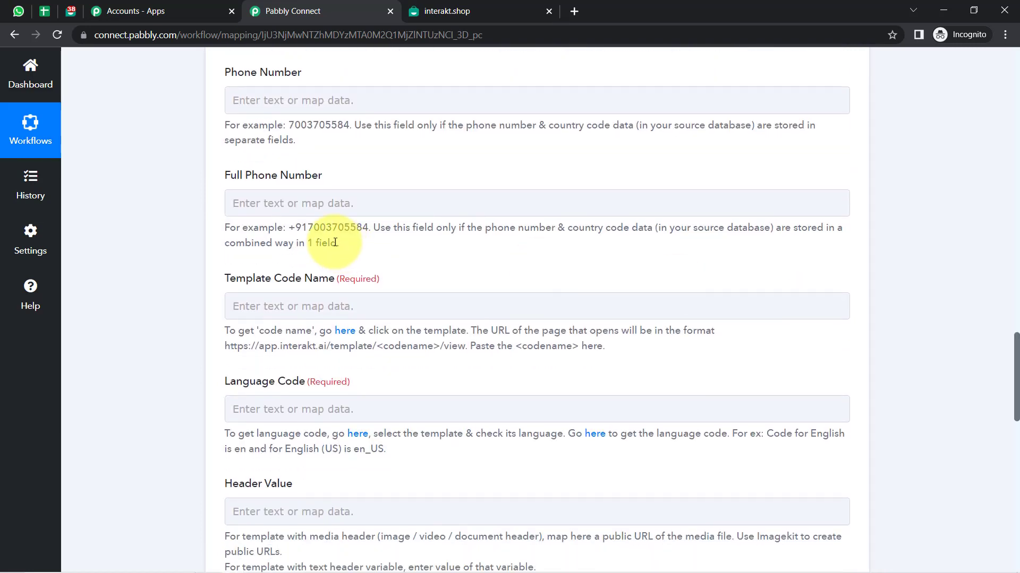
click(298, 206)
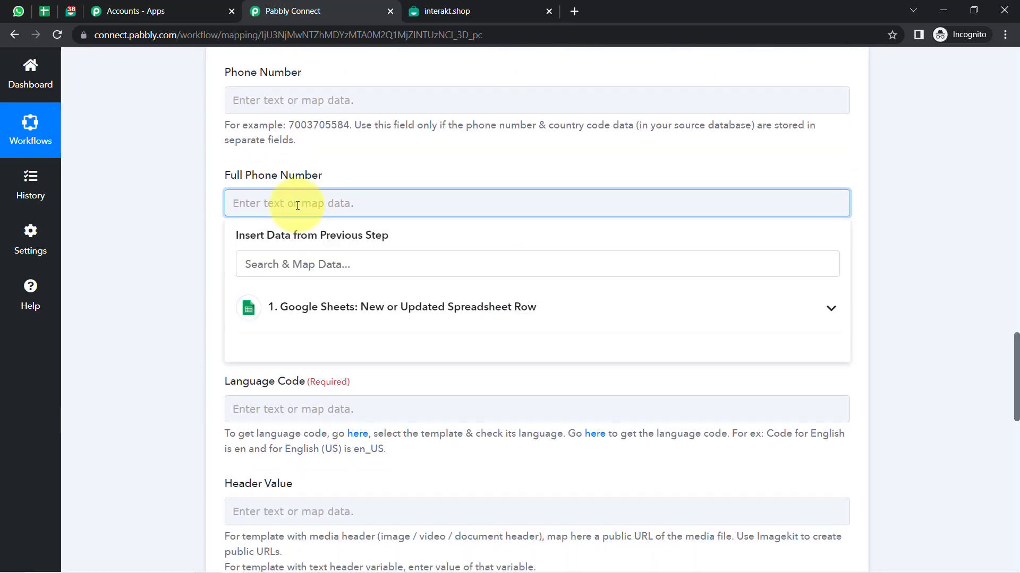
click(296, 307)
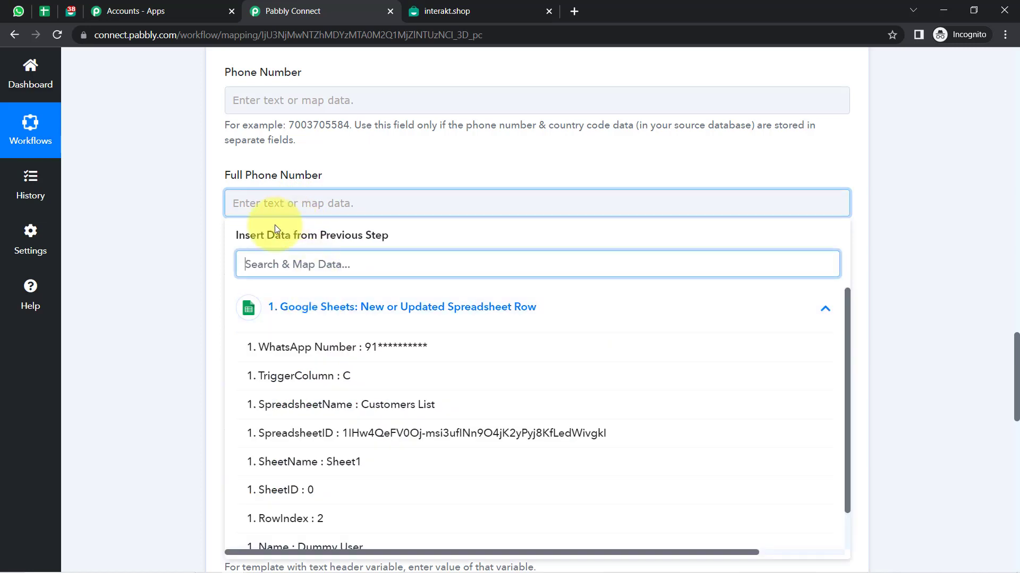
click(325, 348)
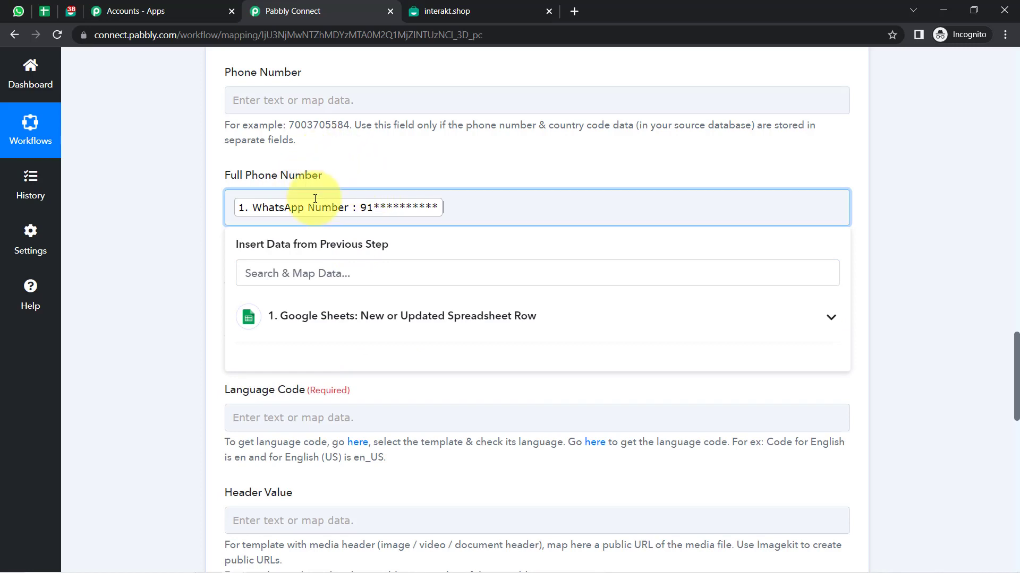
click(145, 245)
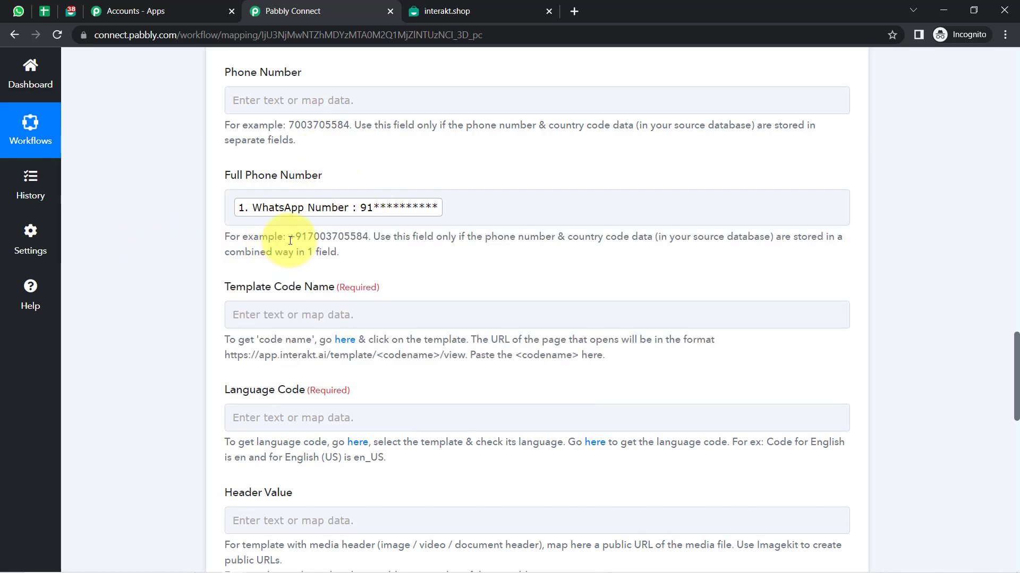
click(234, 210)
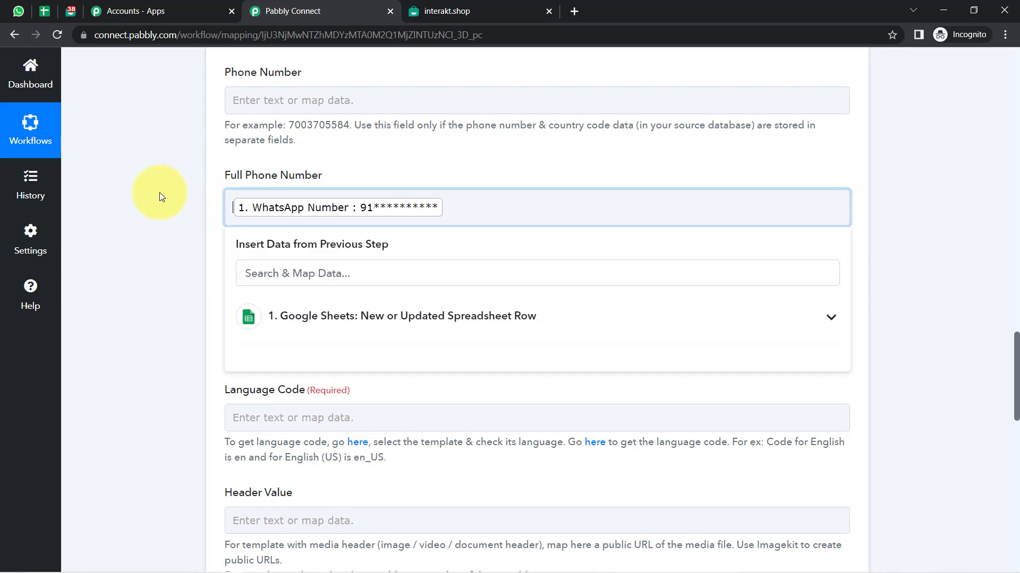
text(+)
click(158, 215)
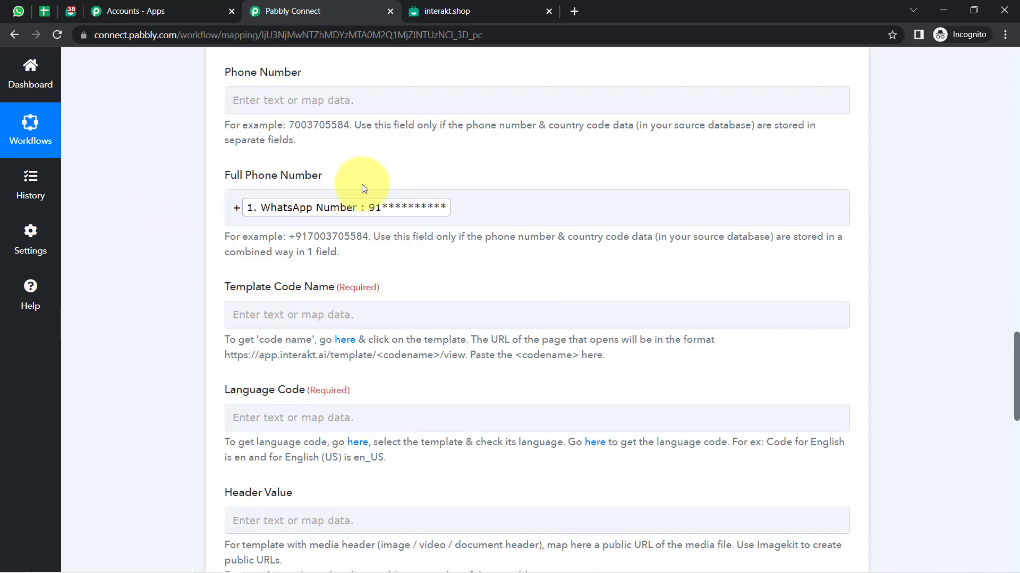
click(345, 197)
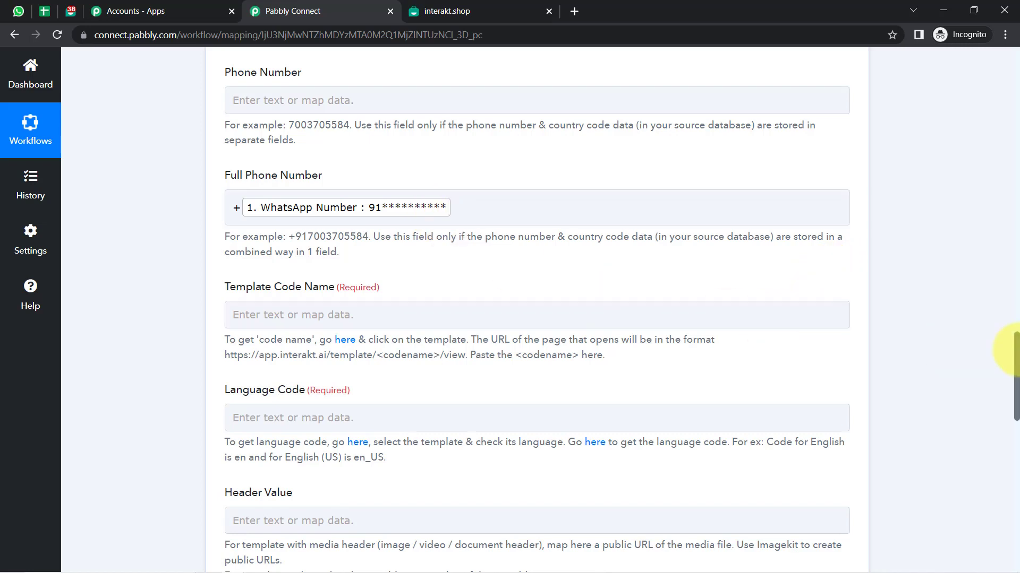
Switch to Interakt's WhatsApp Templates page, view the Template Library and return to the list of active templates
drag(1016, 353, 1016, 372)
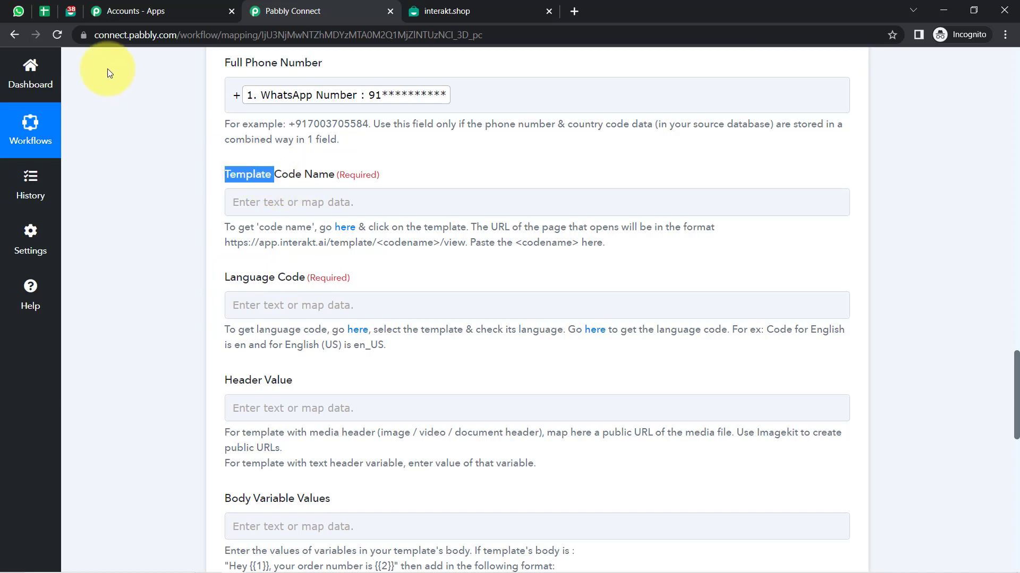
click(71, 11)
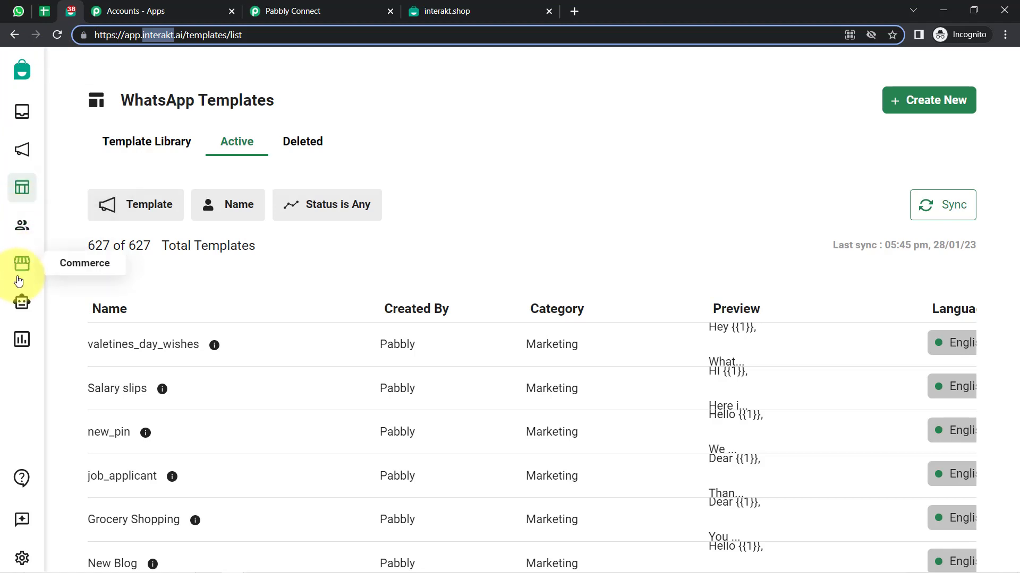
click(12, 189)
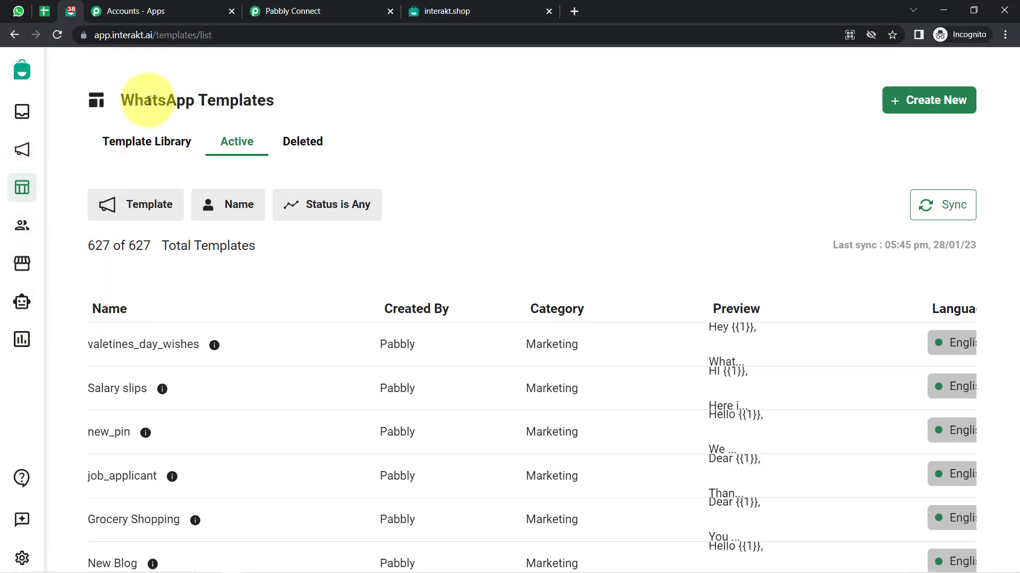
drag(149, 101, 278, 104)
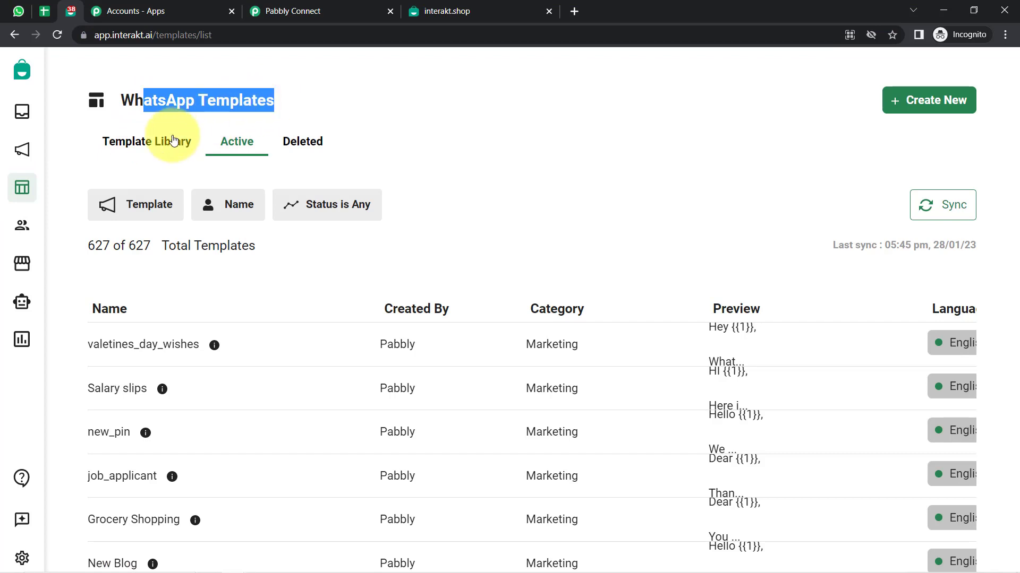
click(113, 151)
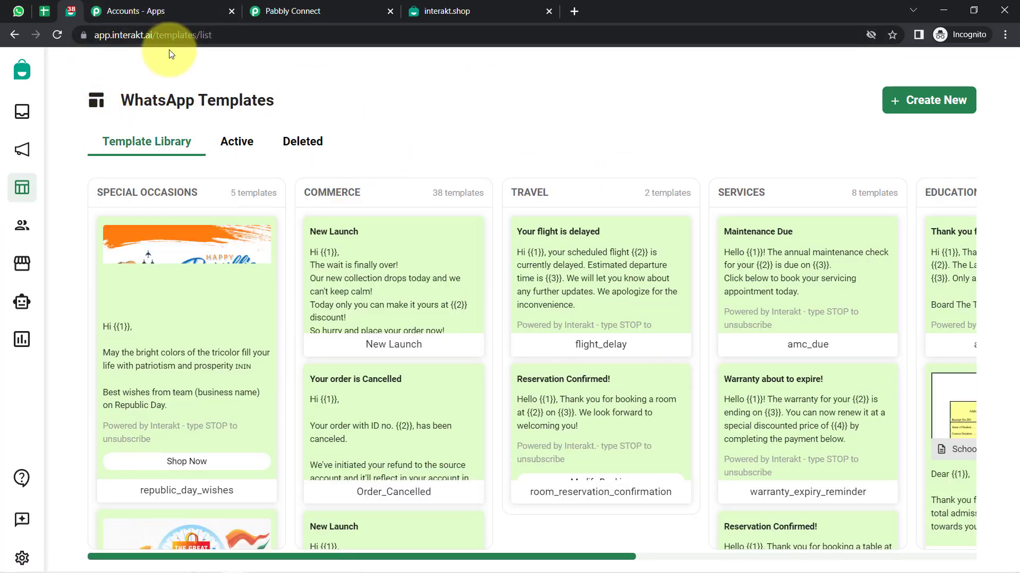
click(243, 144)
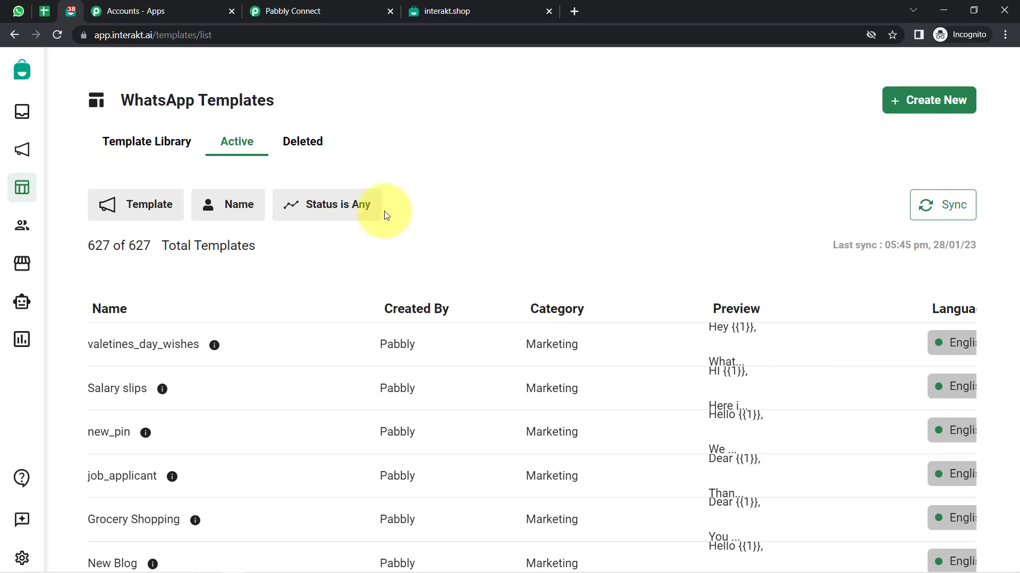
Examine the template status filter options and the status indicators beside the languages in the active templates list
click(348, 210)
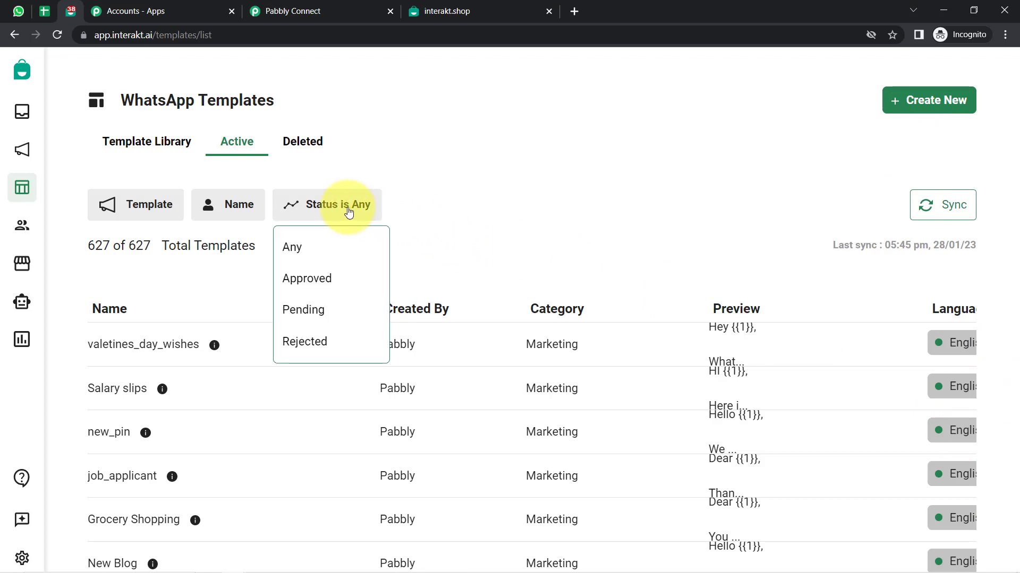
click(311, 354)
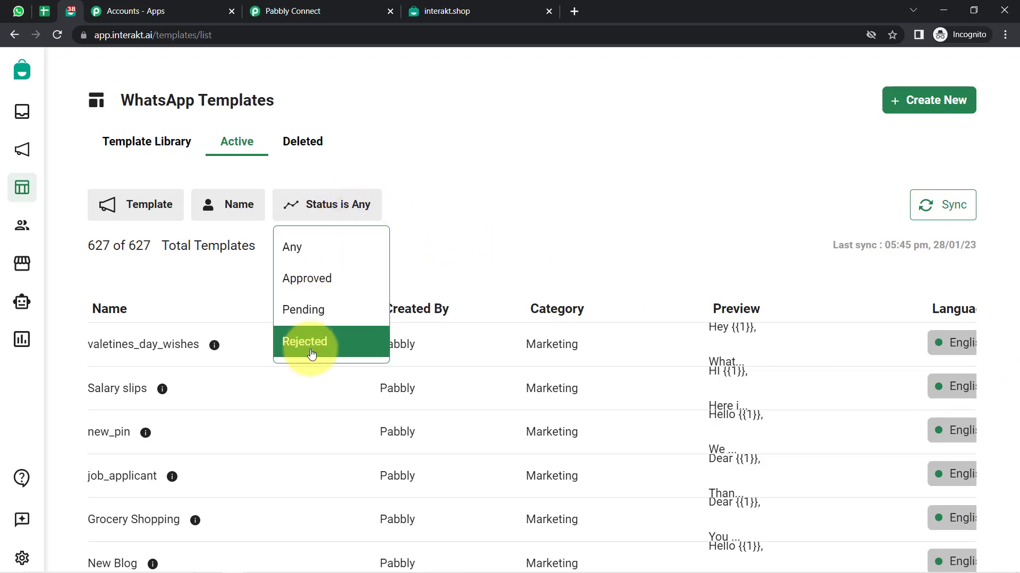
click(1005, 35)
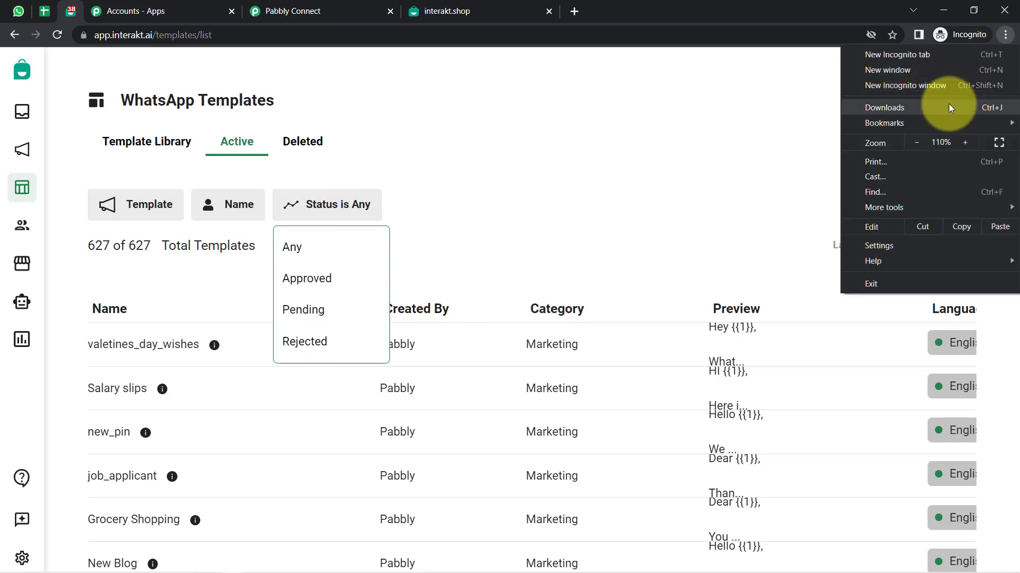
click(919, 139)
click(644, 217)
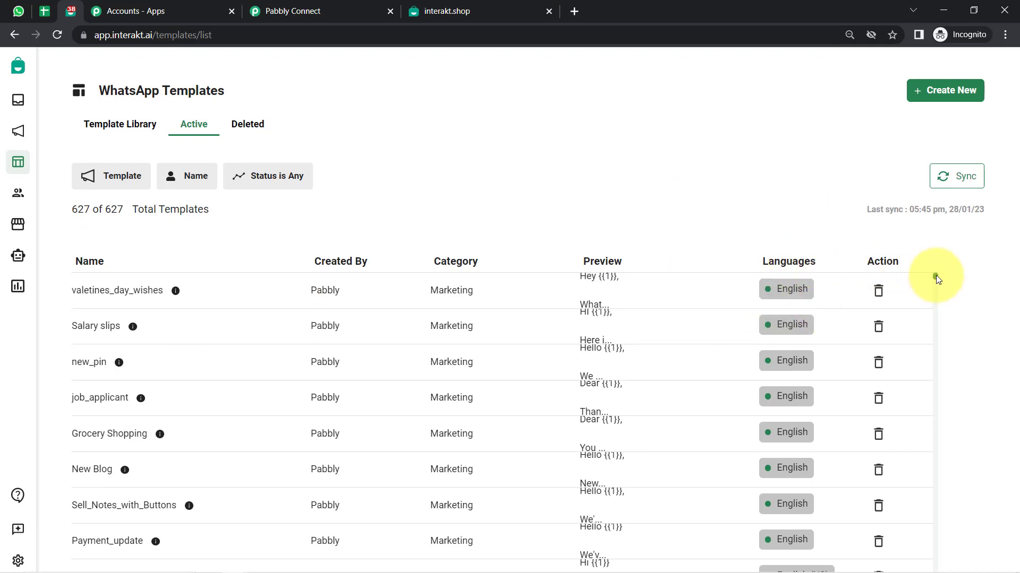
drag(936, 275, 935, 284)
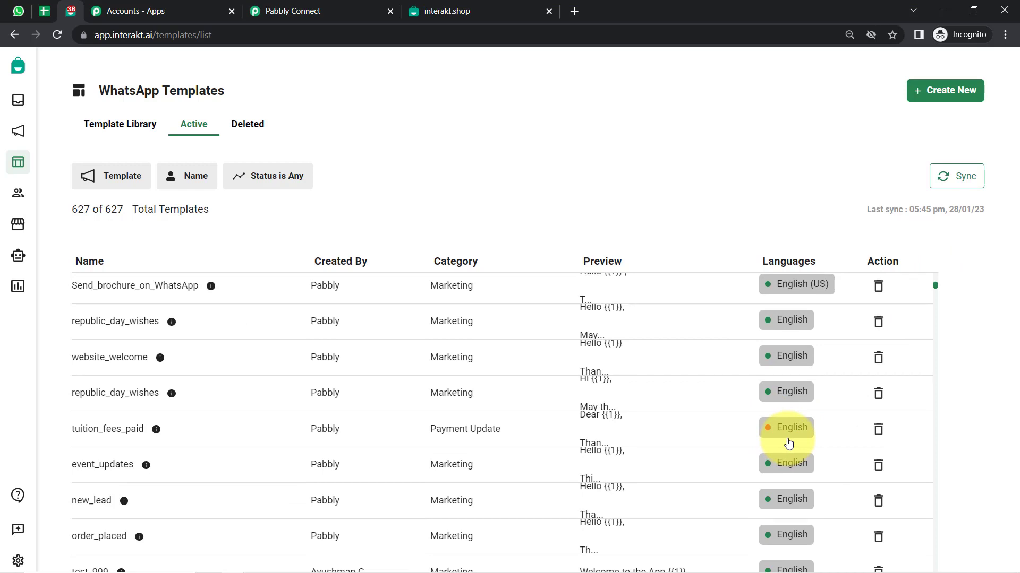
click(292, 180)
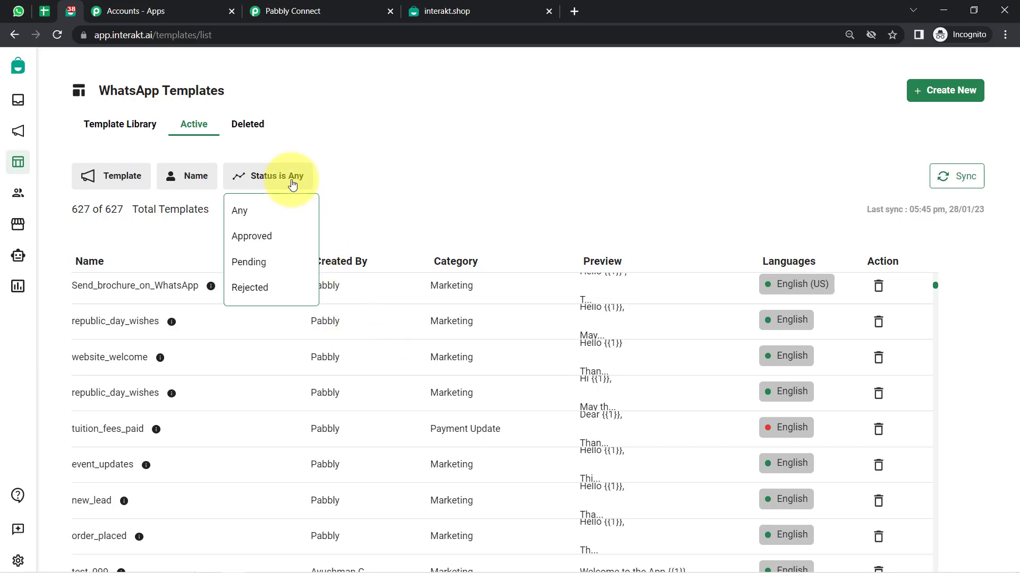
click(577, 194)
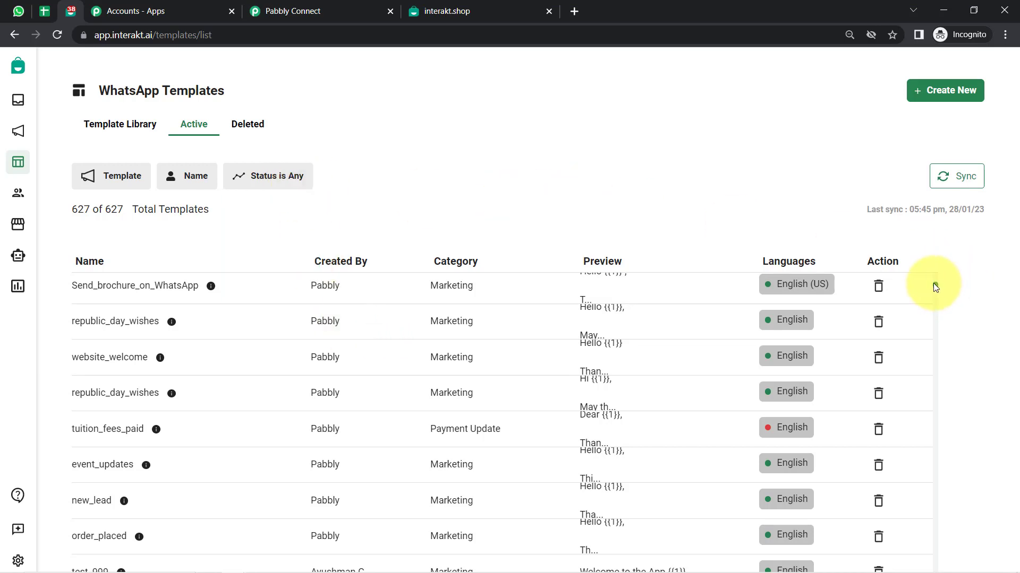
drag(933, 283, 933, 288)
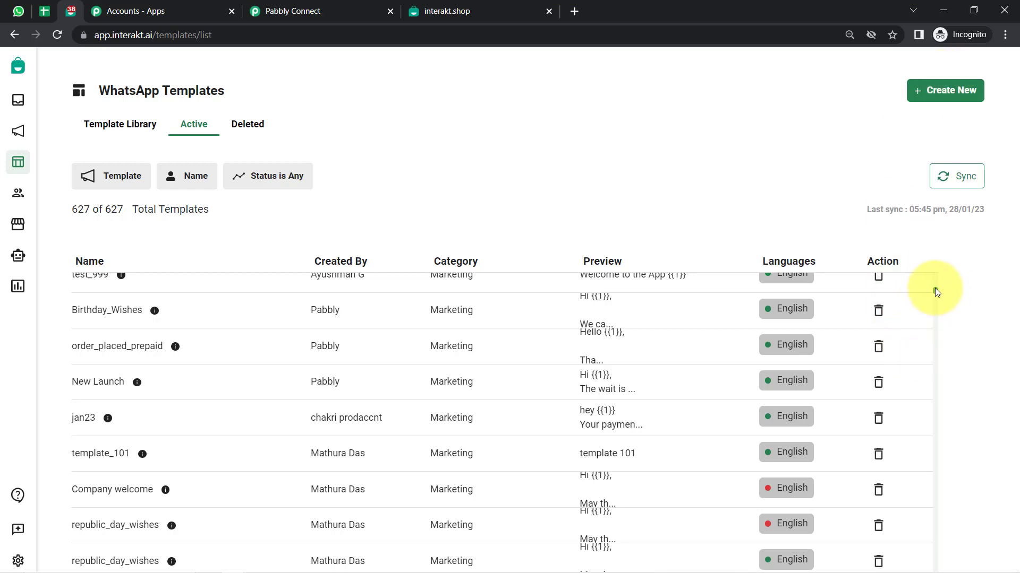
drag(936, 290, 933, 257)
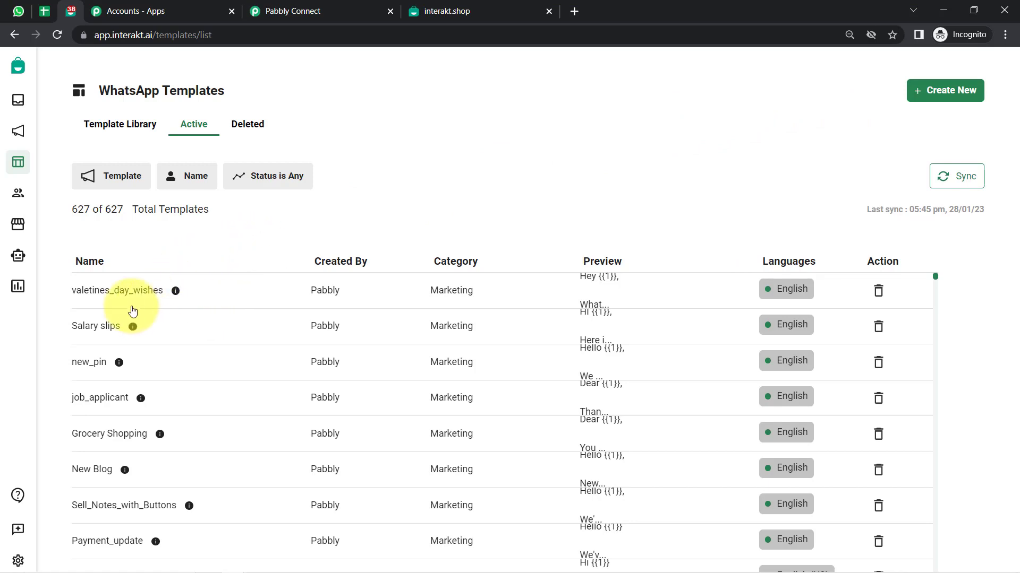
Open the valetines_day_wishes template and examine its name, message language and image header
click(115, 294)
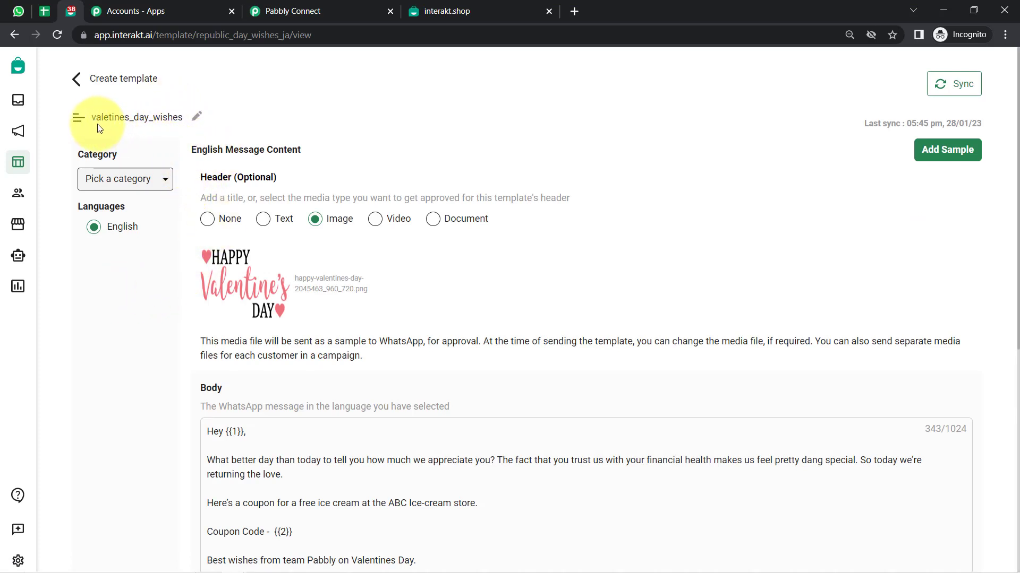
drag(96, 117, 168, 119)
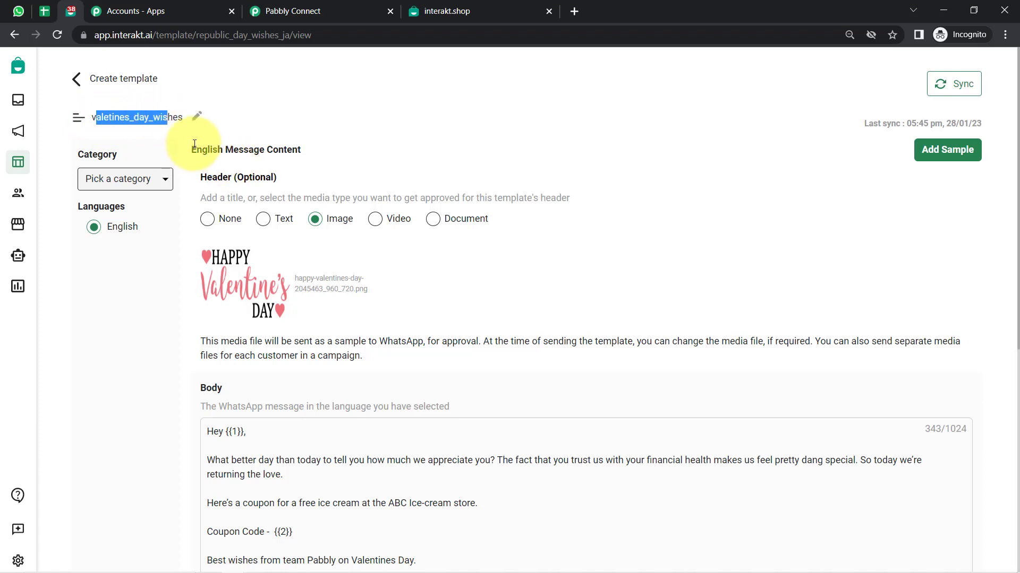
double_click(210, 150)
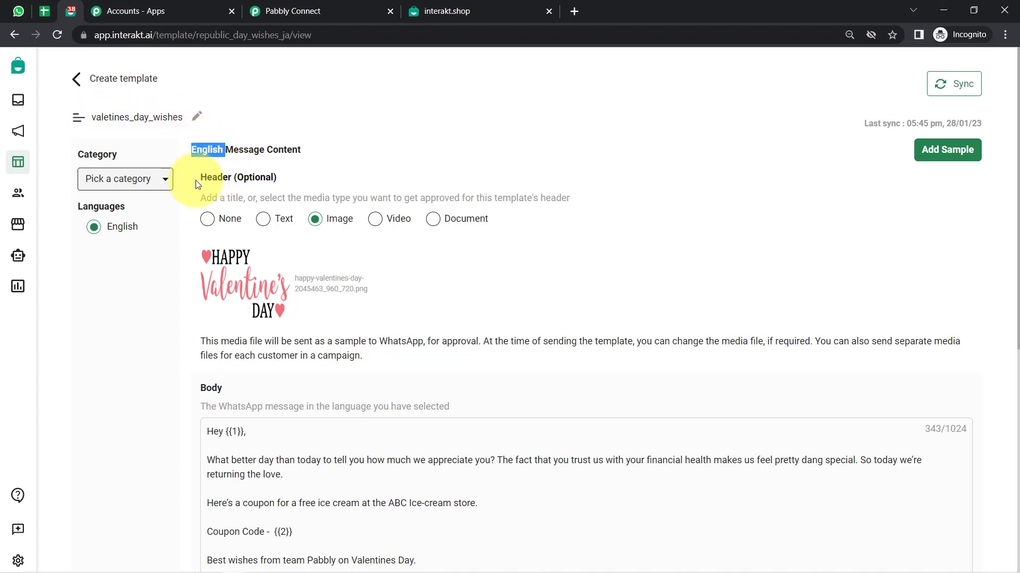
drag(200, 178, 298, 202)
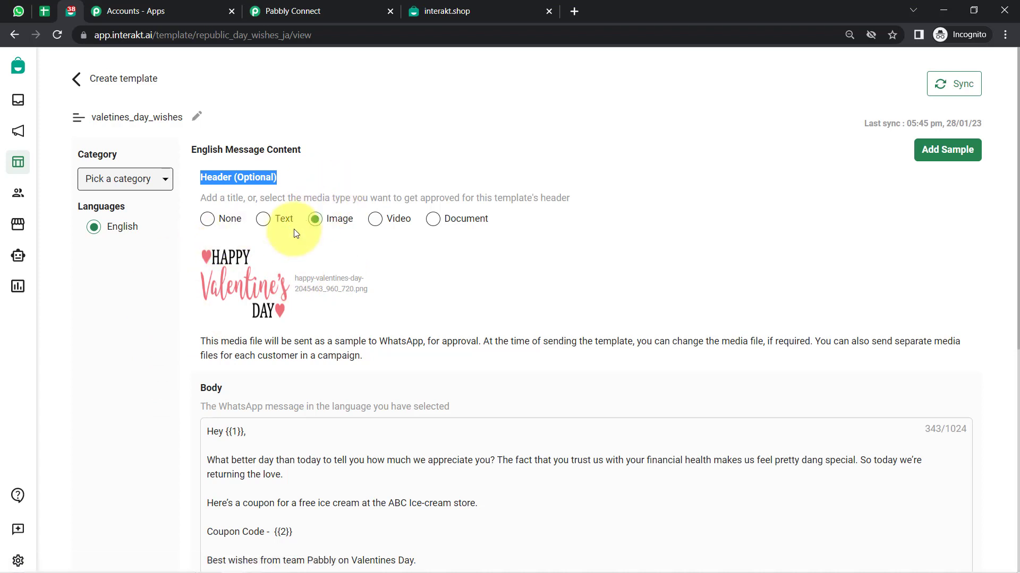
click(160, 323)
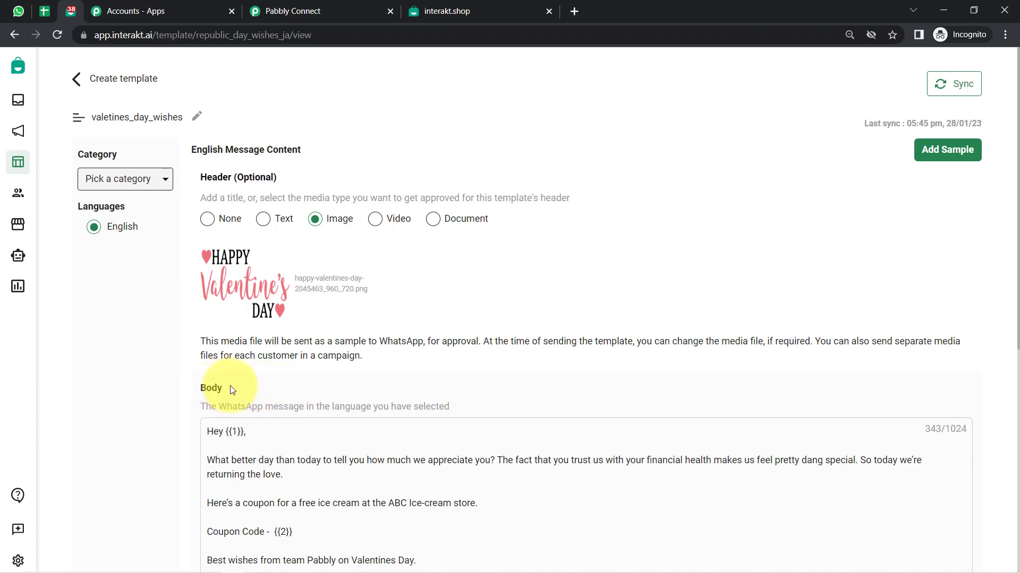
Examine the template's message body, including the {{1}} variable in the greeting and the {{2}} variable in the Coupon Code line
scroll(179, 422, down, 3)
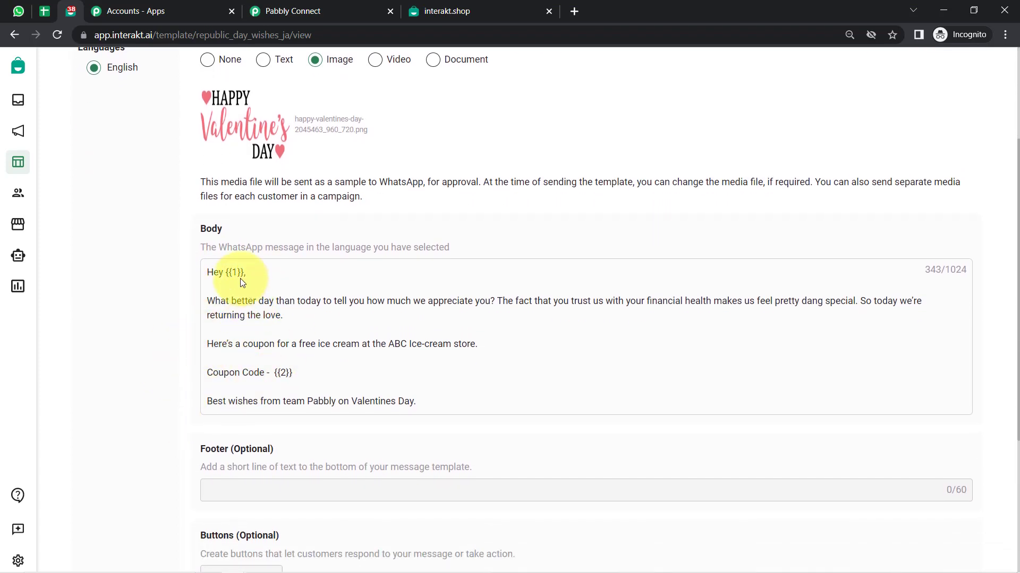
drag(219, 272, 352, 371)
click(281, 317)
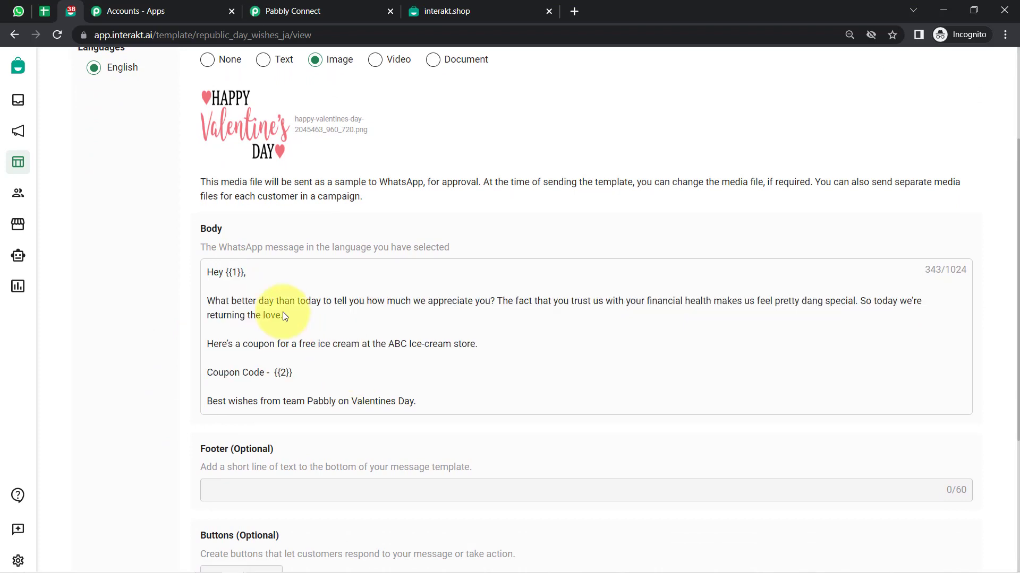
drag(226, 272, 249, 273)
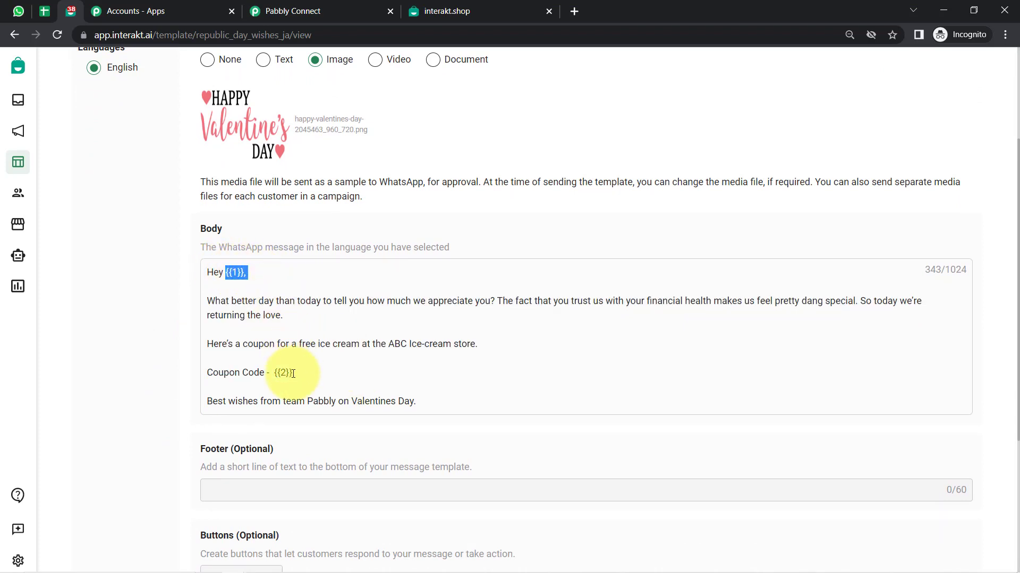
drag(292, 374, 269, 373)
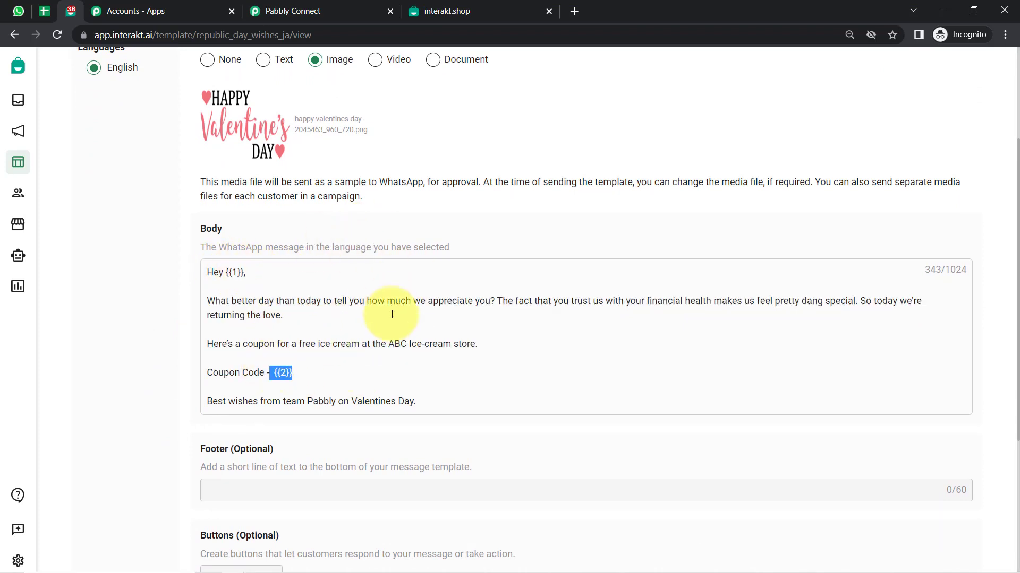
click(269, 307)
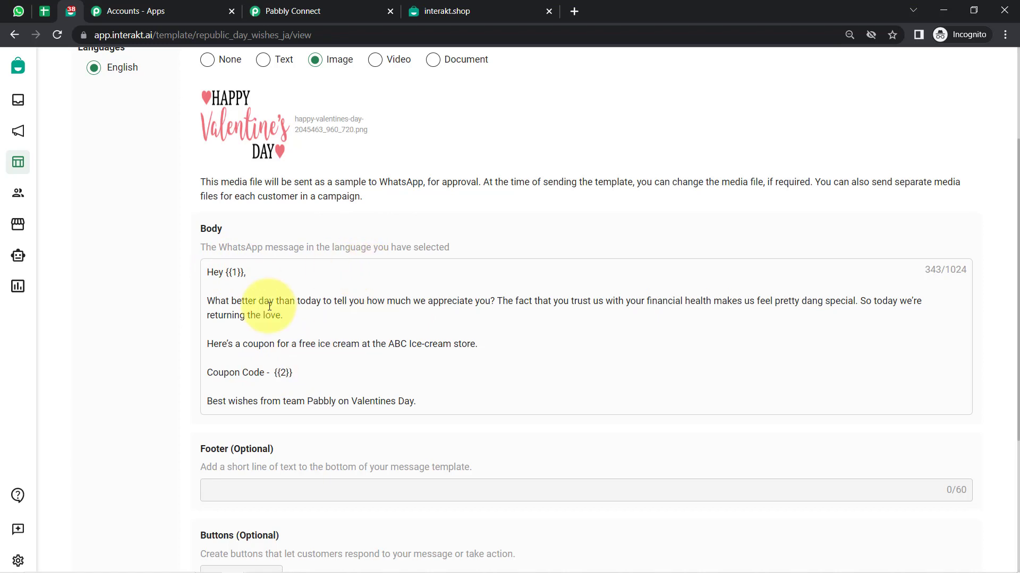
drag(224, 271, 252, 271)
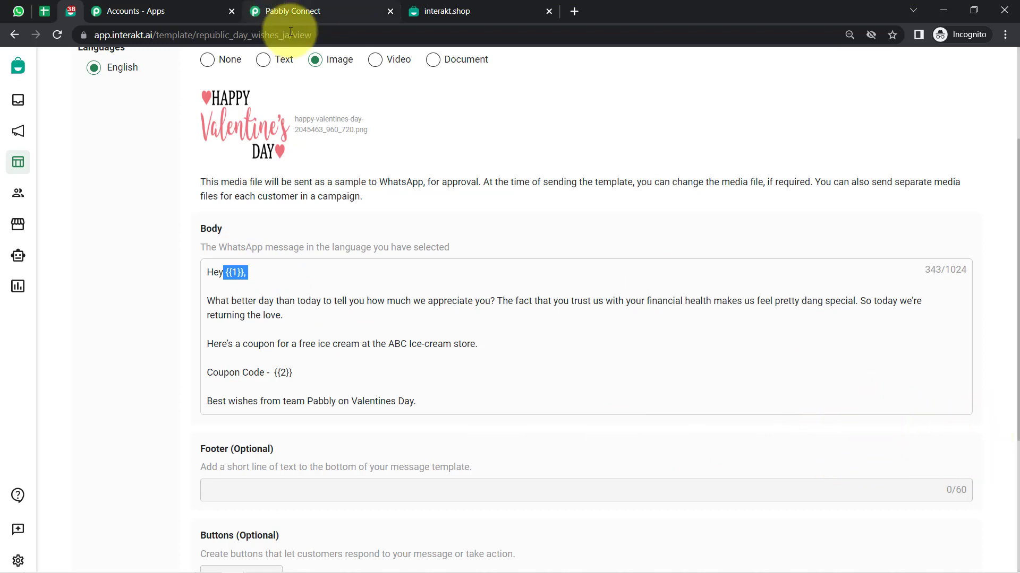
double_click(333, 35)
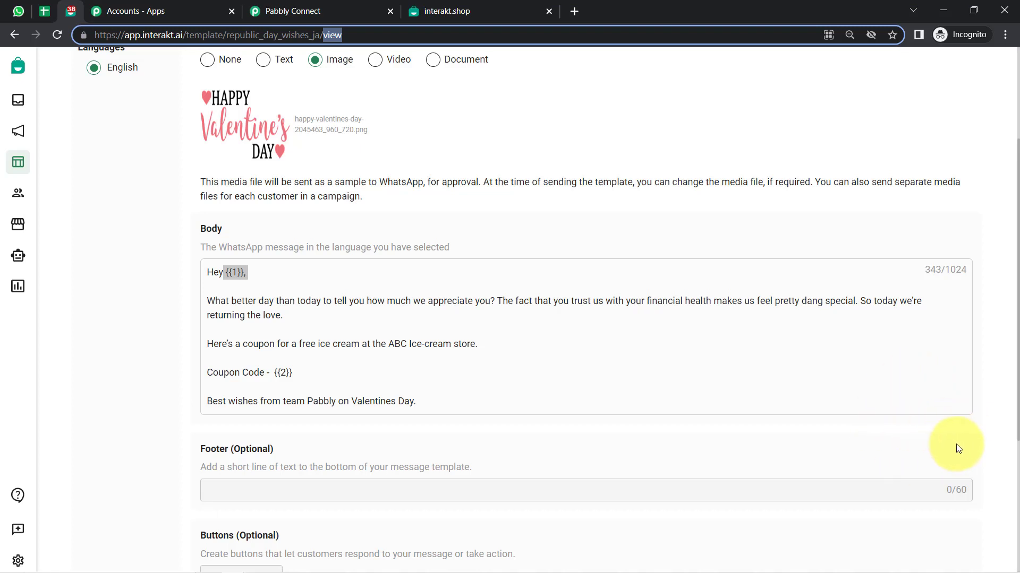
click(263, 302)
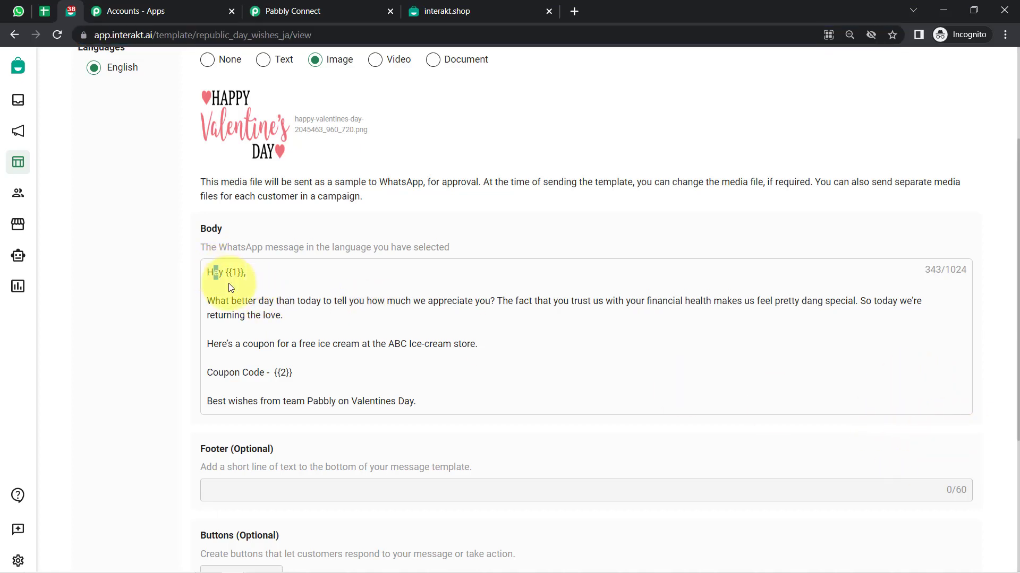
drag(213, 273, 415, 398)
click(355, 364)
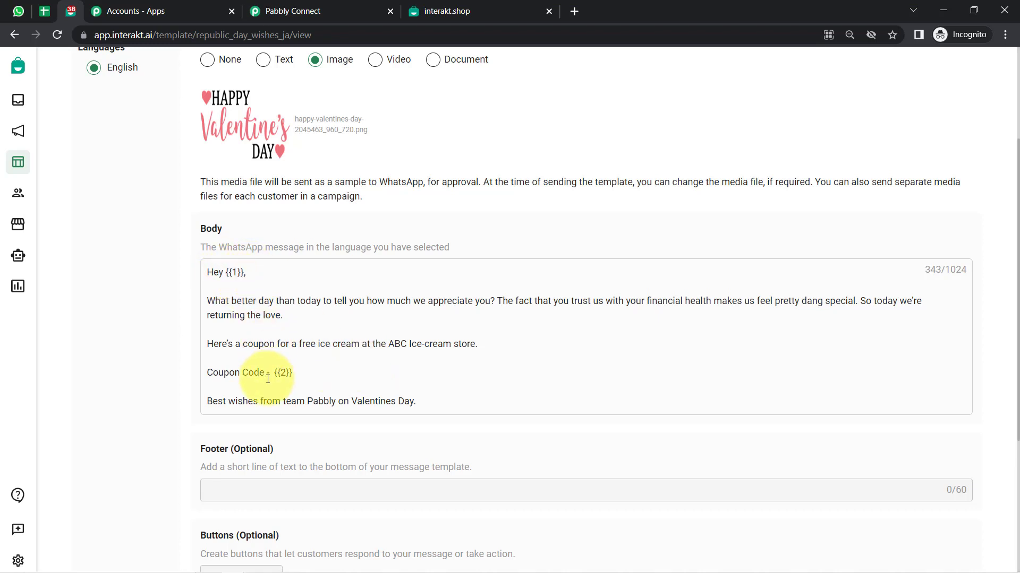
drag(268, 379, 321, 376)
click(260, 283)
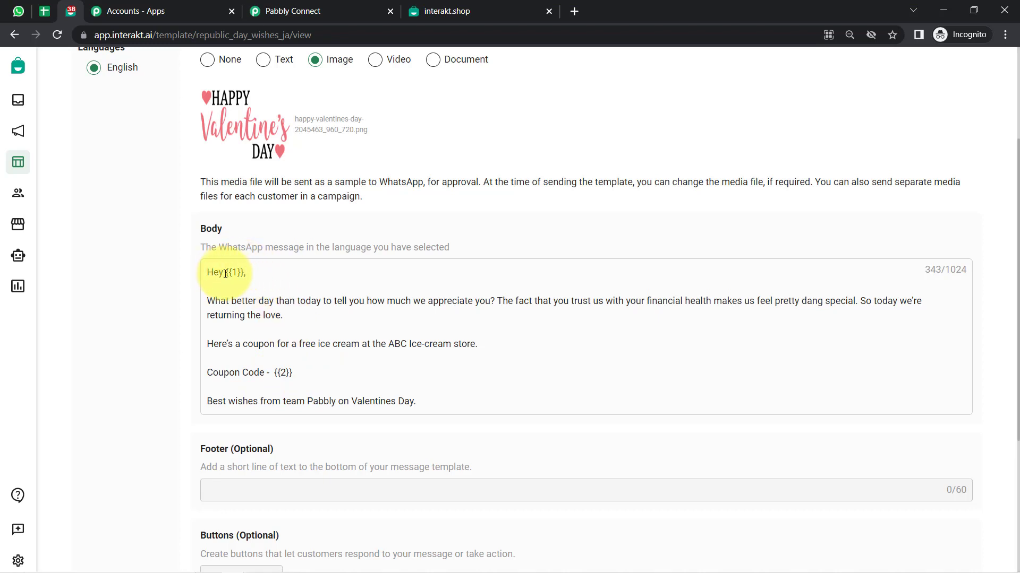
drag(219, 273, 267, 281)
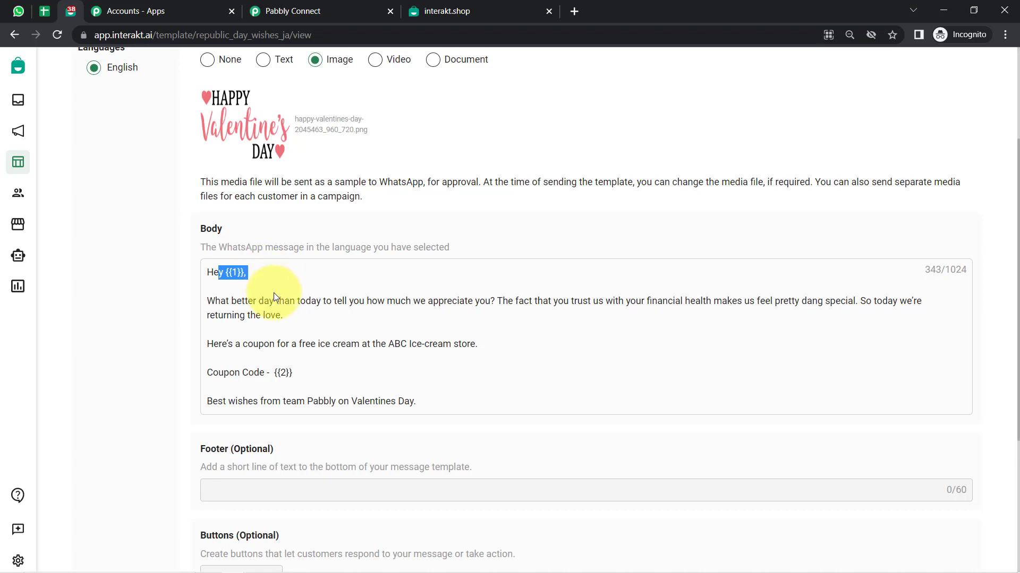
click(211, 271)
drag(210, 270, 425, 401)
click(387, 344)
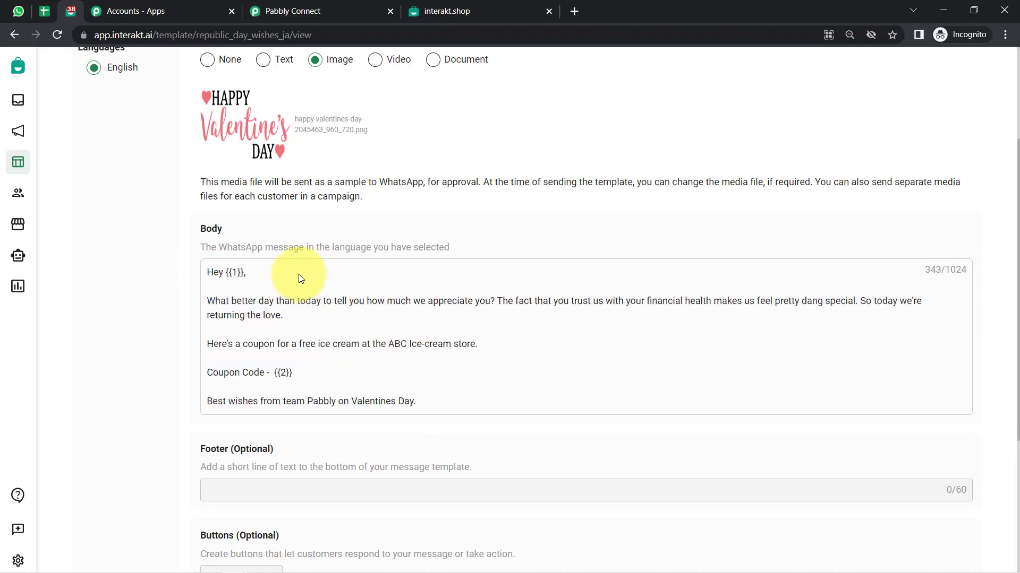
double_click(237, 272)
right_click(267, 280)
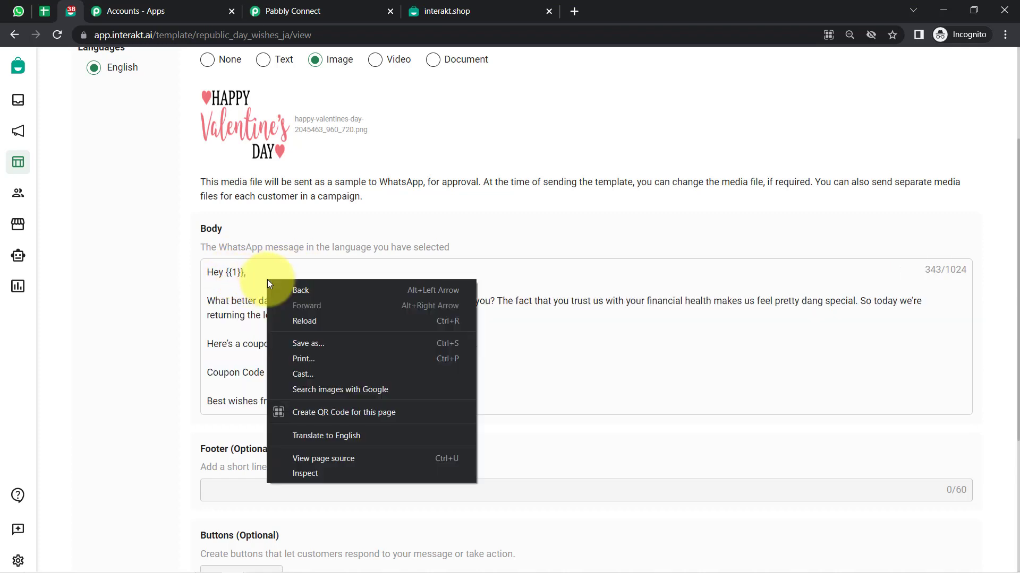
key(Escape)
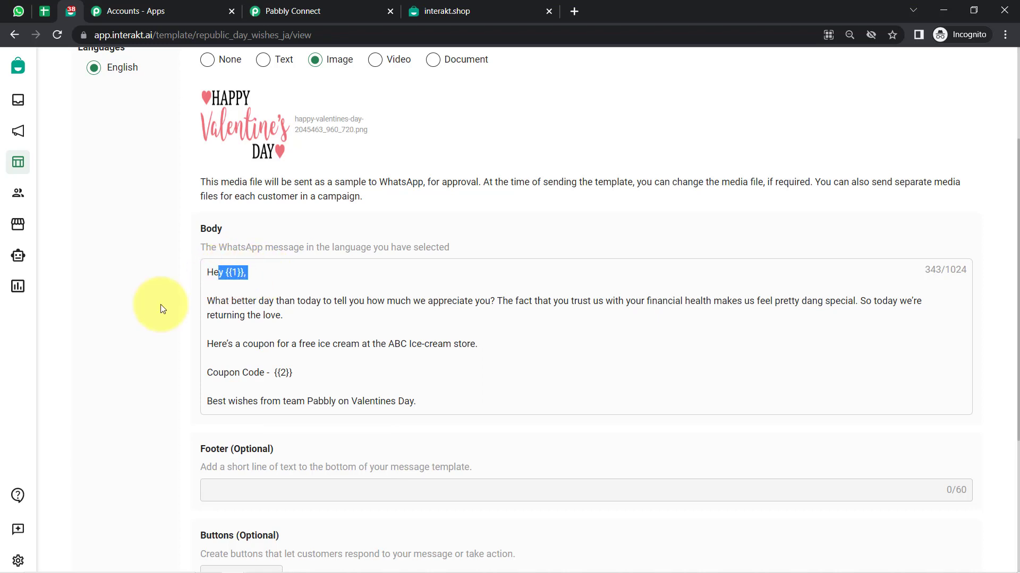
click(530, 347)
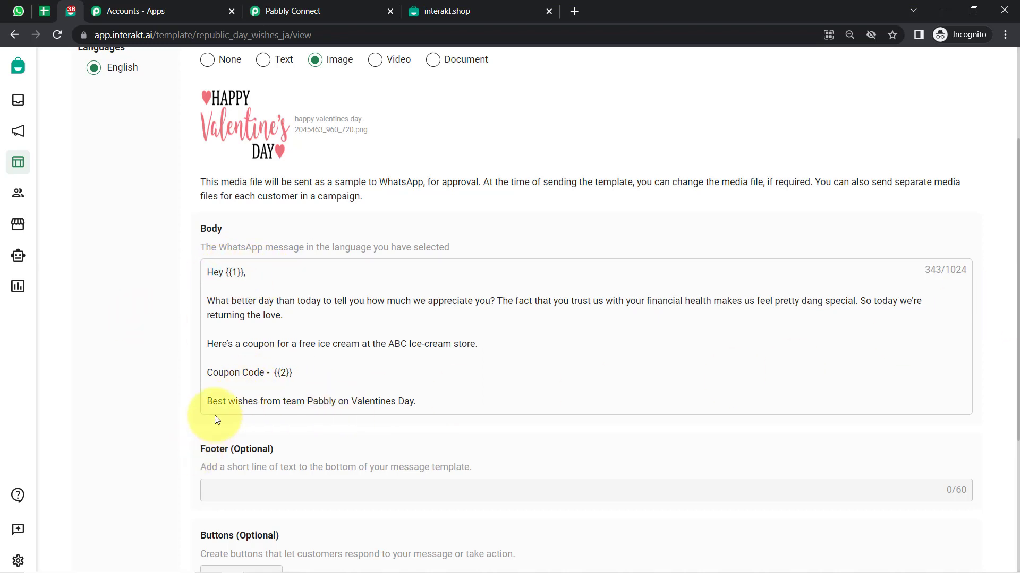
Examine the template's footer and the settings of its call-to-action button
scroll(219, 398, down, 1)
scroll(222, 391, down, 2)
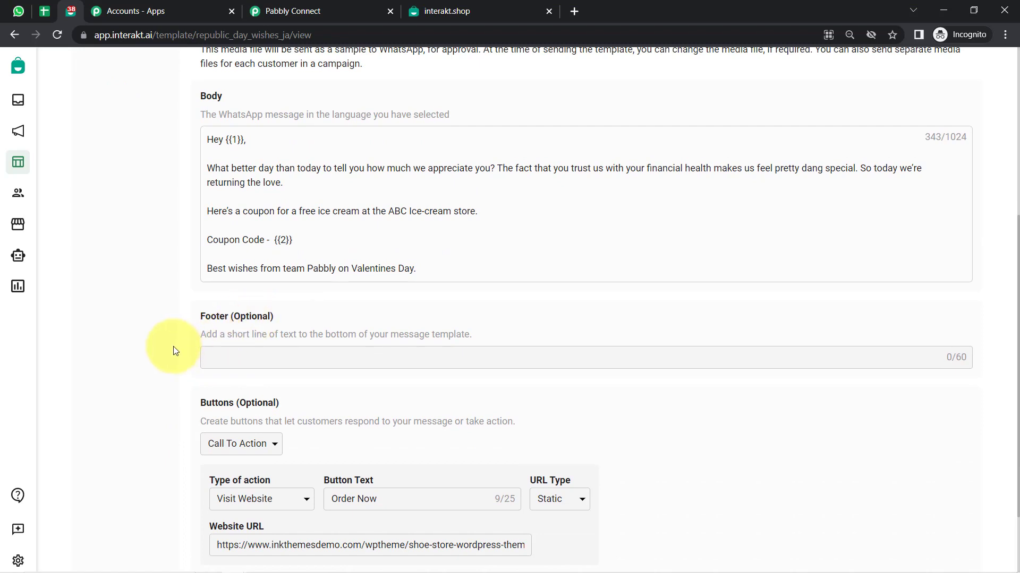
scroll(175, 350, down, 1)
scroll(170, 347, down, 2)
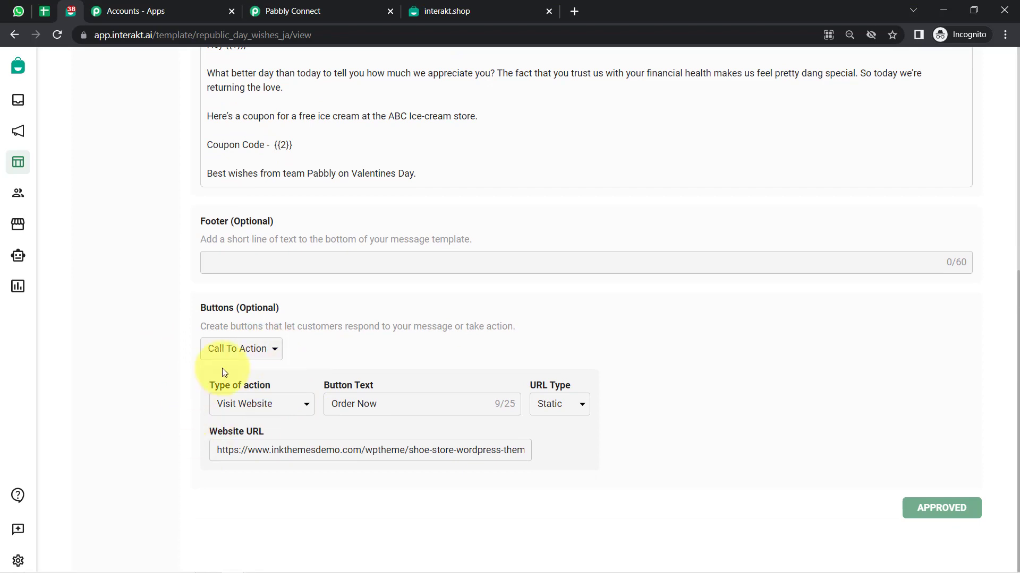
drag(214, 386, 267, 386)
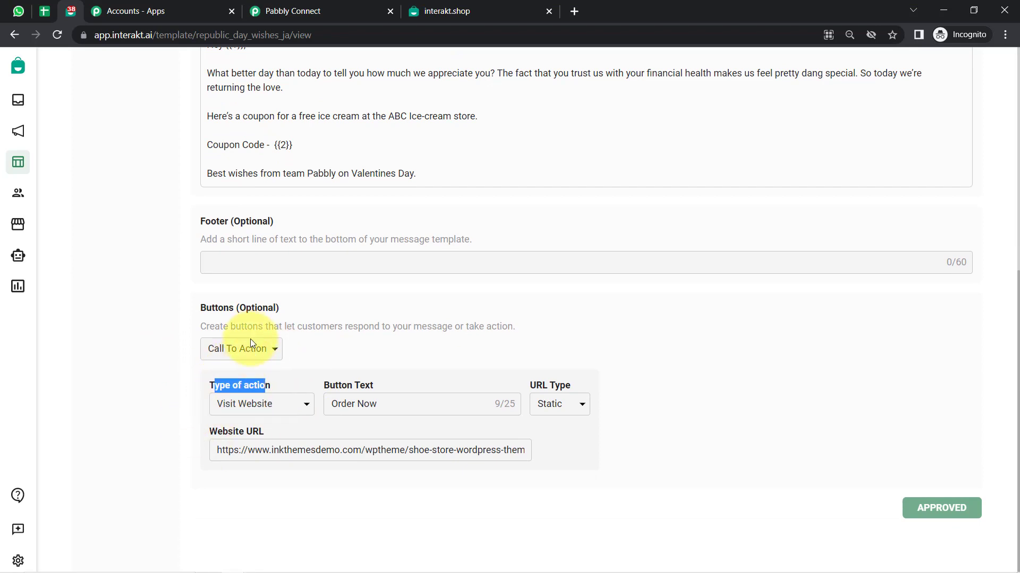
click(186, 383)
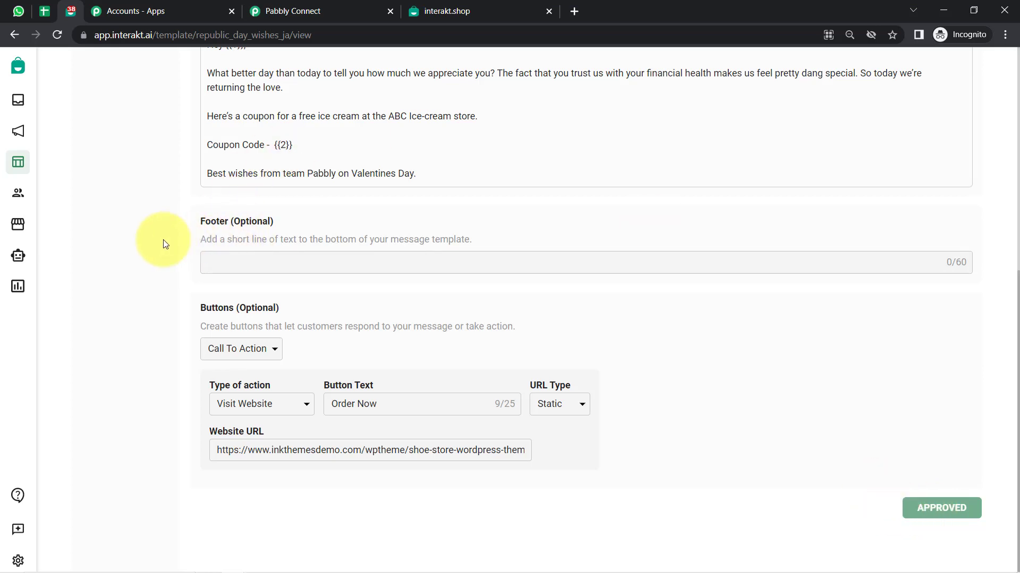
scroll(147, 171, up, 2)
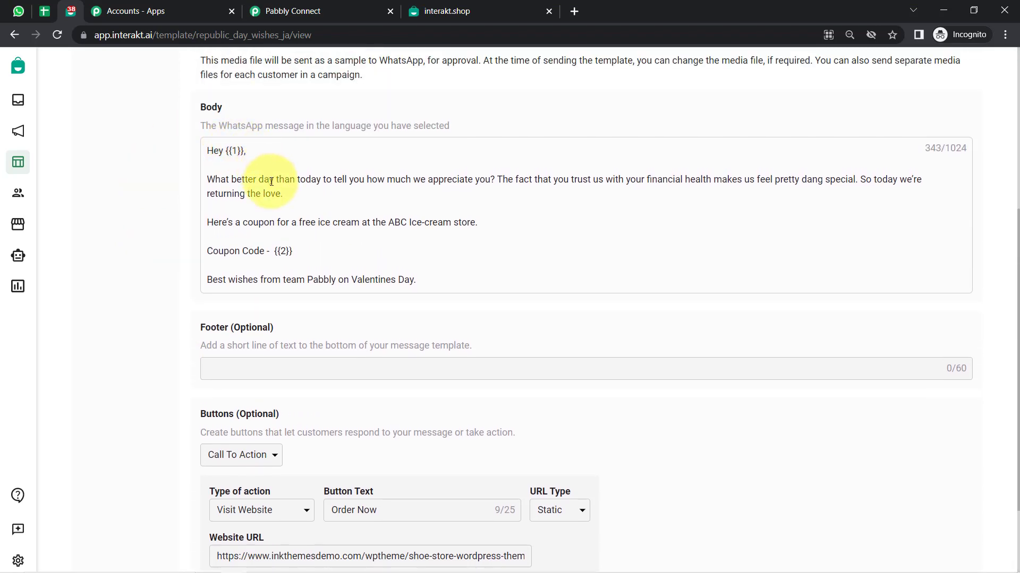
scroll(988, 242, up, 1)
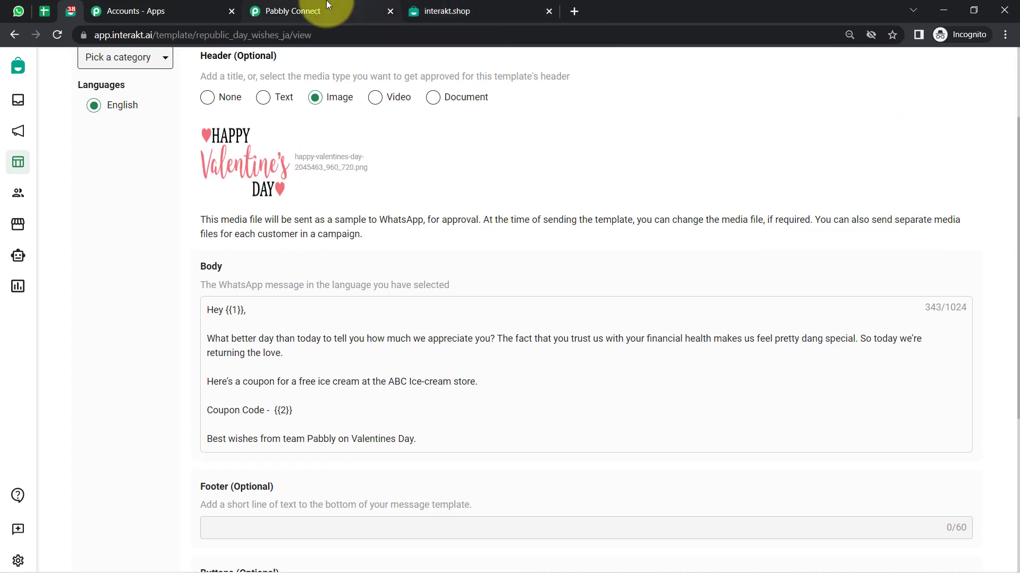
Switch to Pabbly Connect and review the Template Code Name field and its instructions
click(318, 11)
click(199, 206)
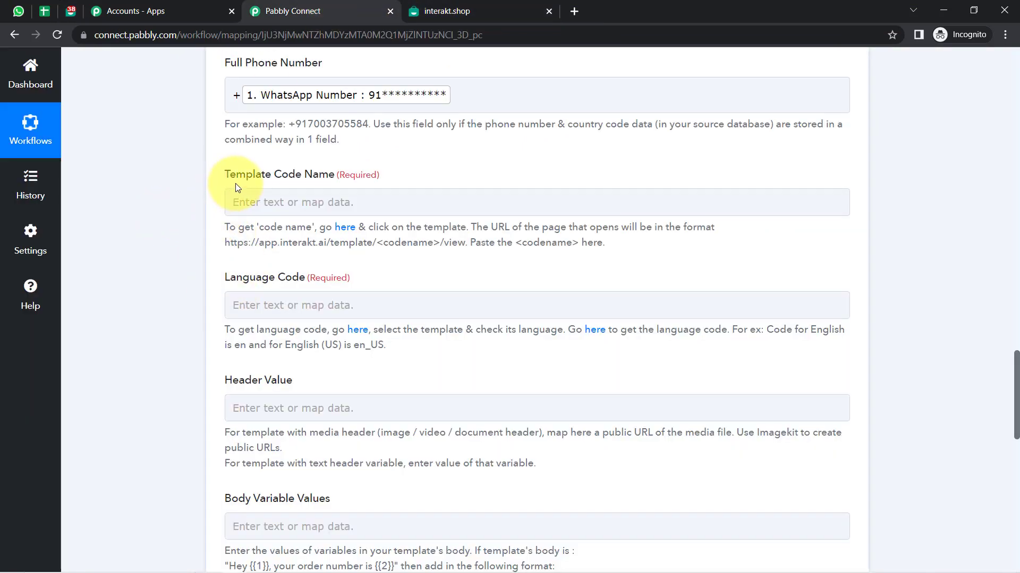
drag(236, 176, 350, 173)
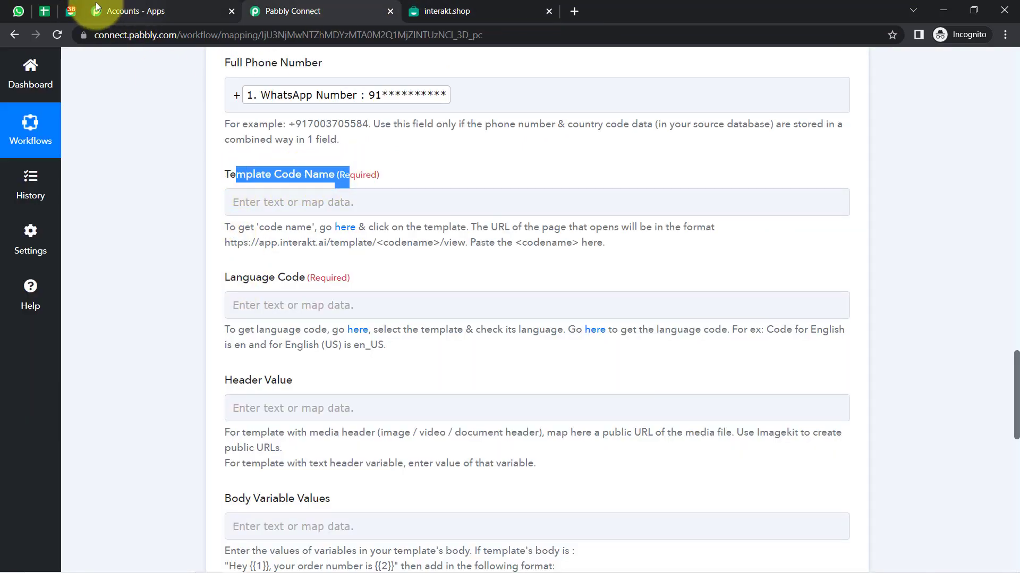
Copy the code name republic_day_wishes_ja from the Interakt template's URL into the Template Code Name field in Pabbly Connect
click(71, 8)
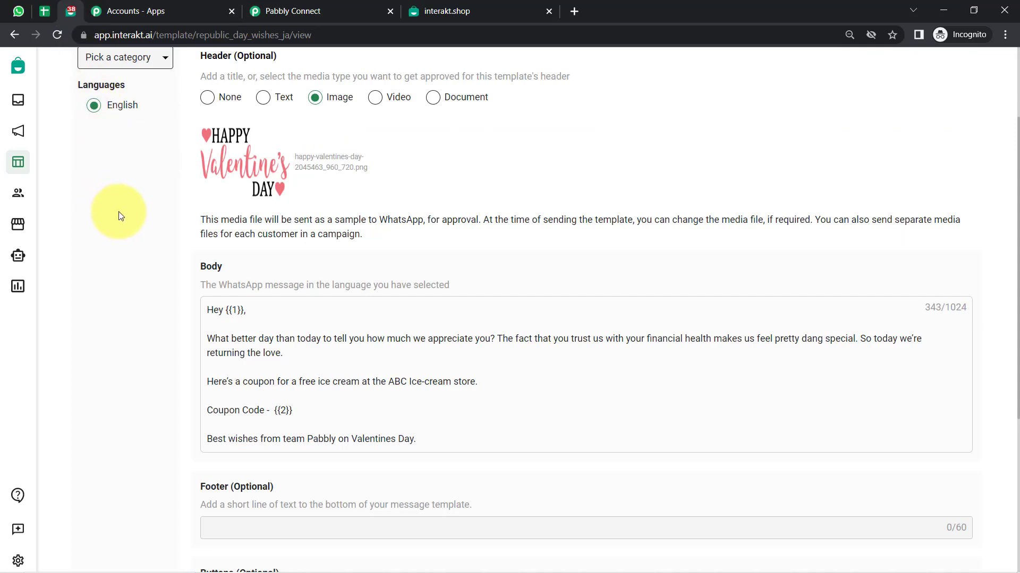
scroll(120, 215, up, 3)
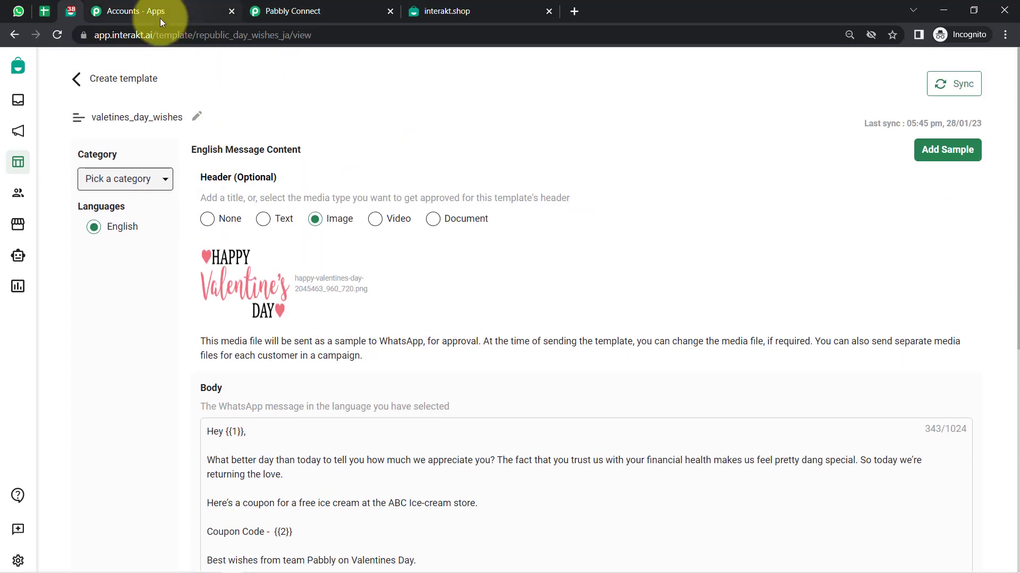
click(269, 33)
click(278, 34)
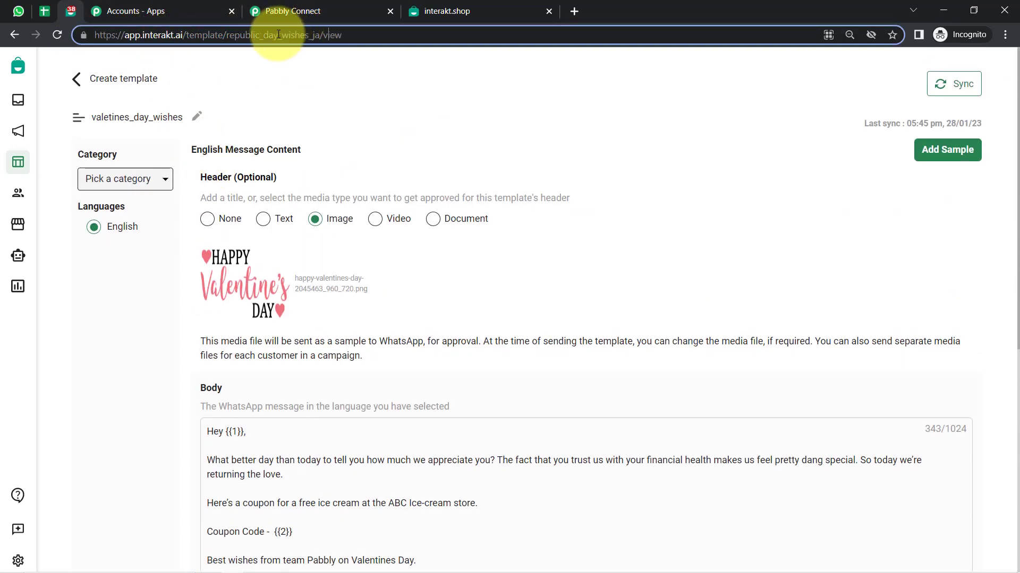
drag(227, 36, 317, 41)
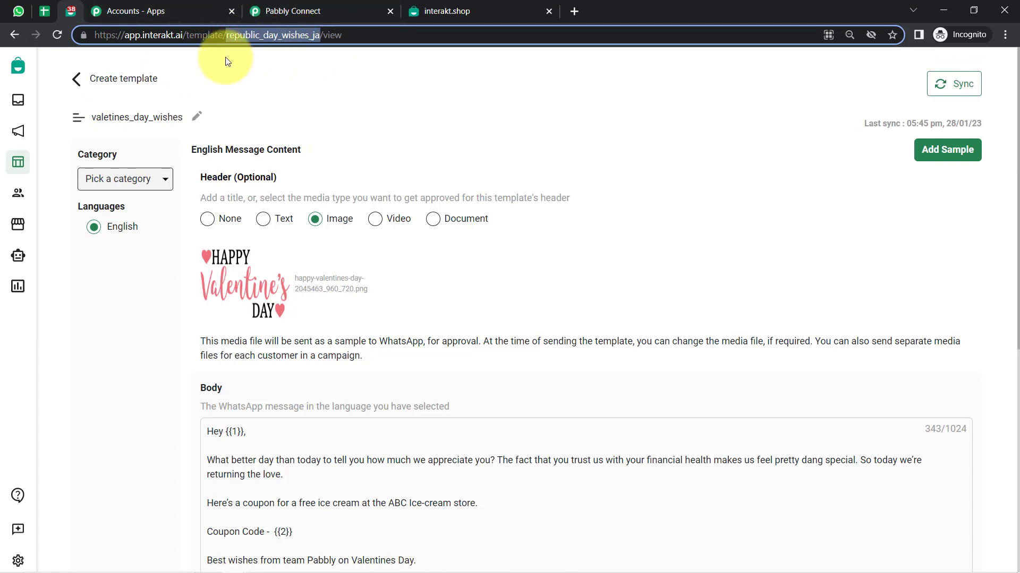
click(293, 9)
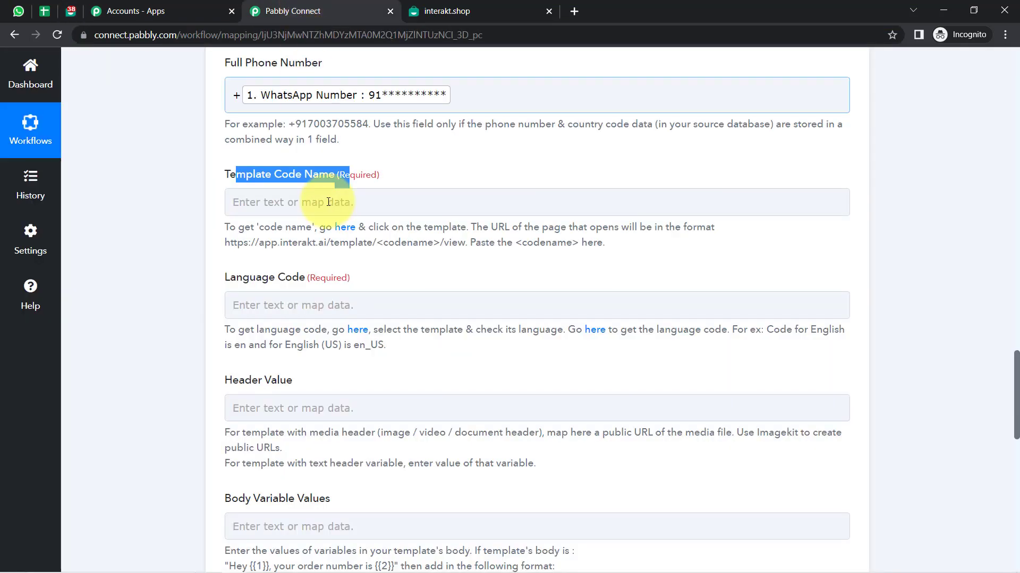
click(254, 195)
text(republic_day_wishes_ja)
click(171, 270)
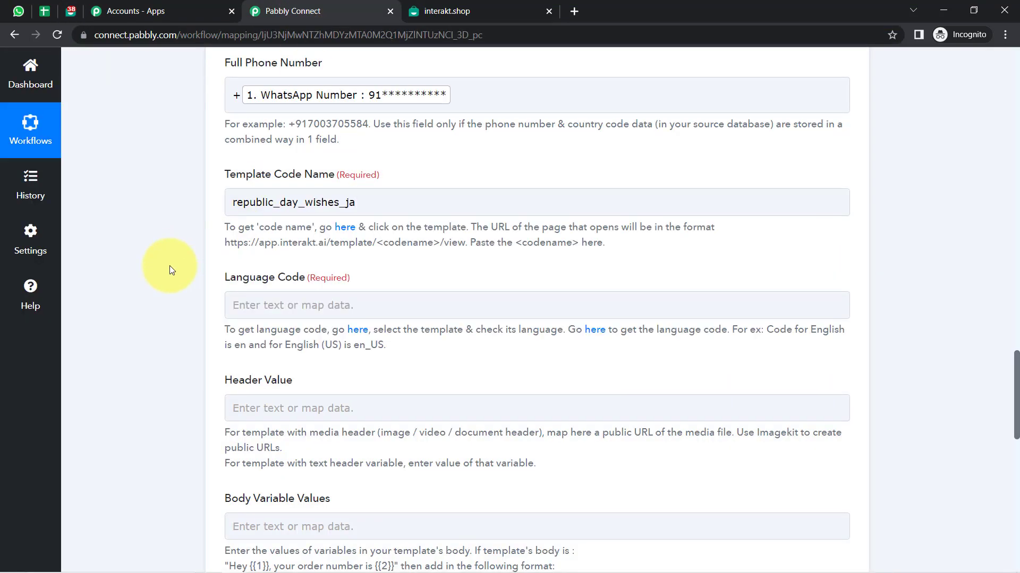
scroll(170, 265, down, 4)
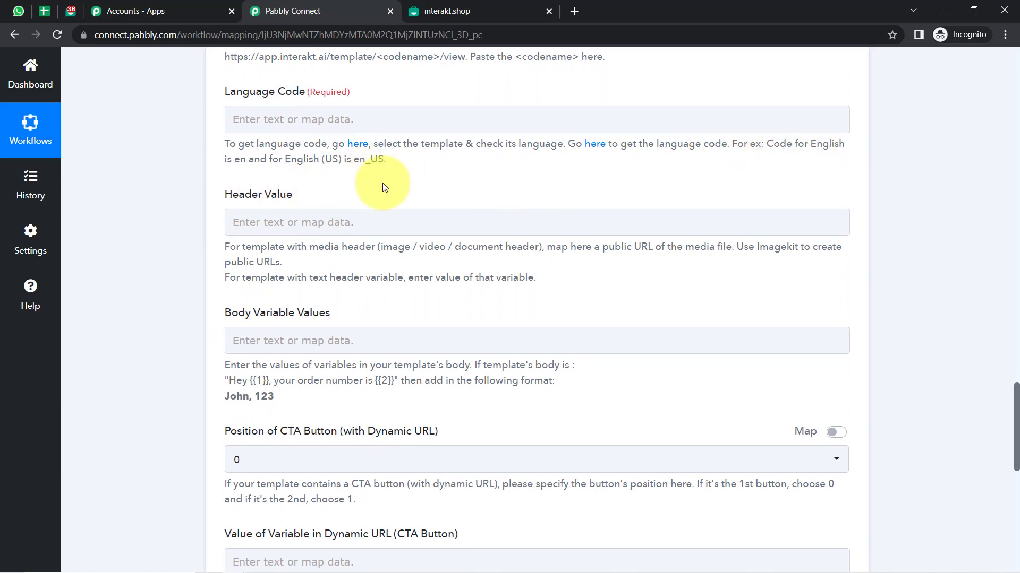
Review the language code examples and set the Language Code to en
drag(229, 158, 247, 159)
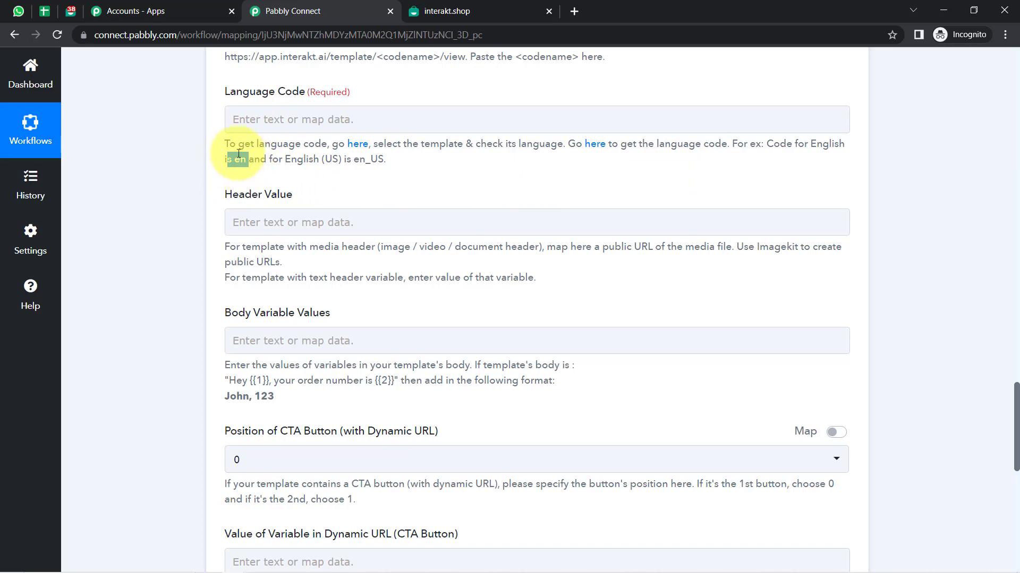
drag(288, 162, 378, 160)
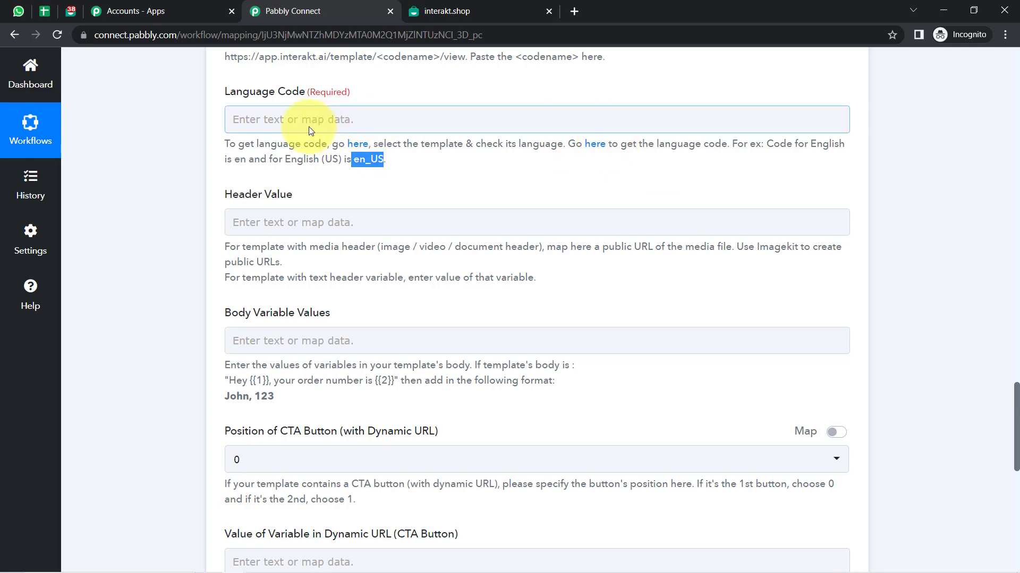
click(272, 125)
text(en)
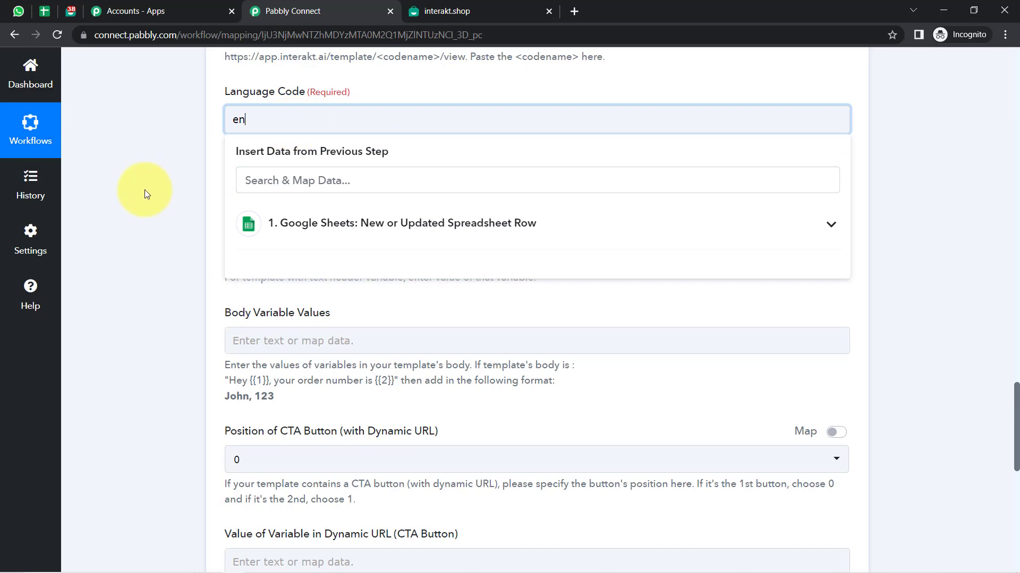
click(145, 191)
Enter the happy-valentines-day PNG image URL from cell C2 of the Customers List sheet as a fixed Header Value in Pabbly Connect
scroll(145, 192, down, 2)
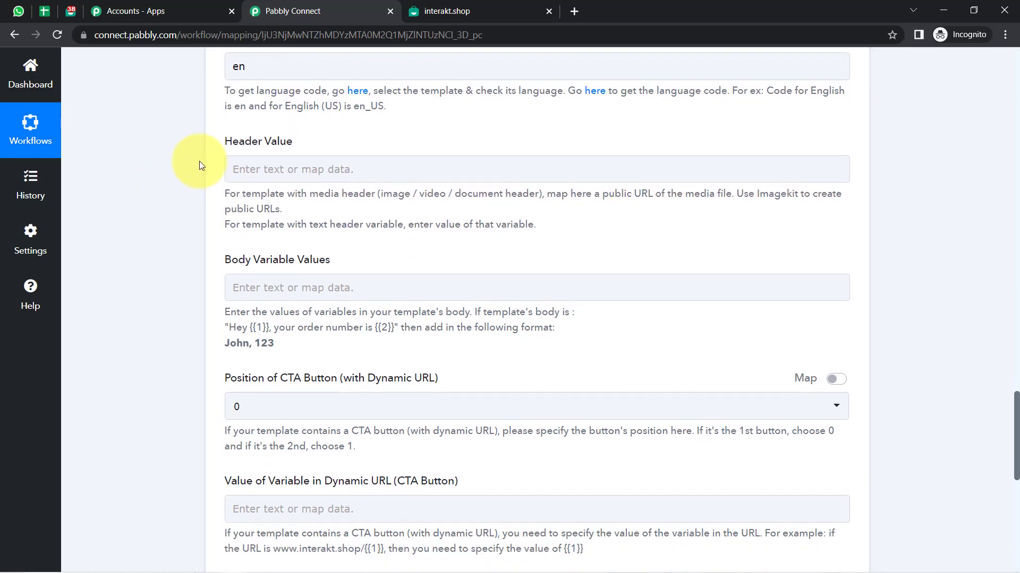
drag(226, 142, 286, 144)
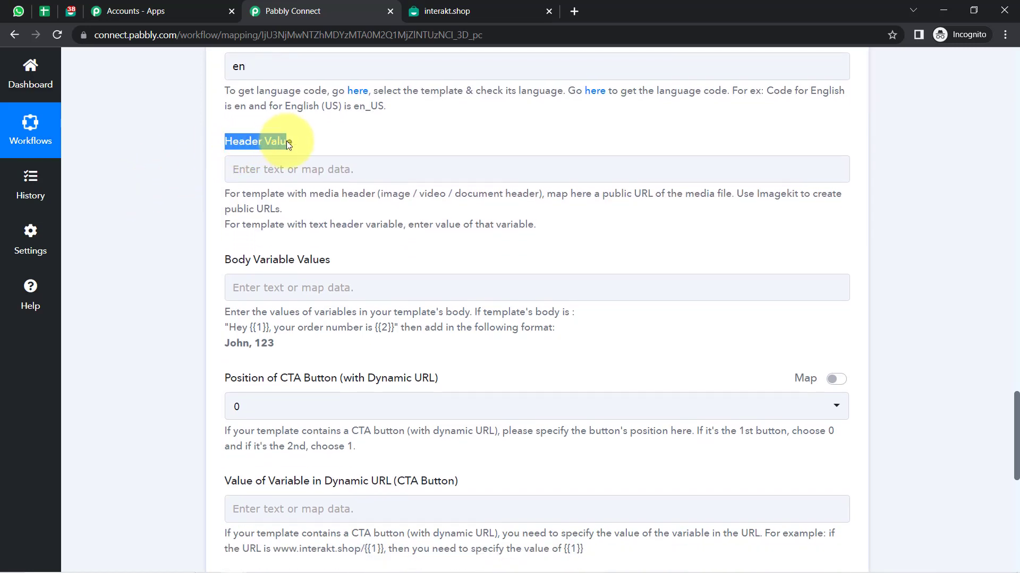
click(198, 171)
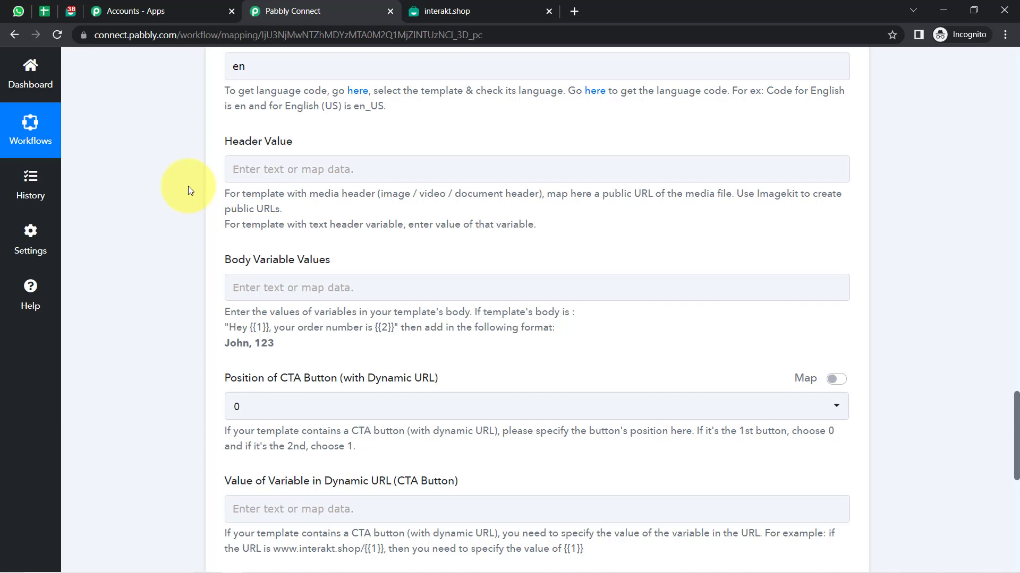
click(280, 167)
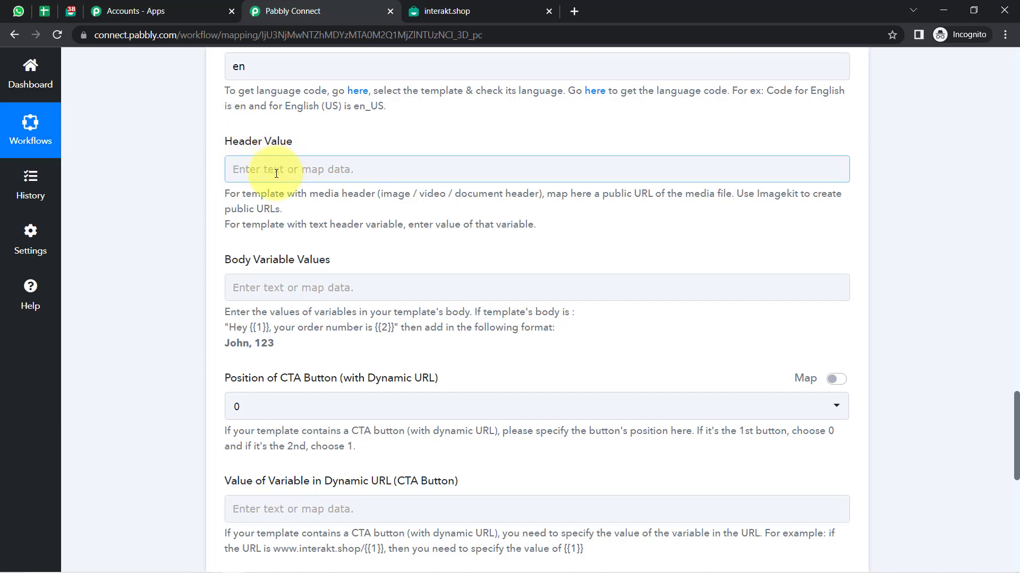
click(166, 206)
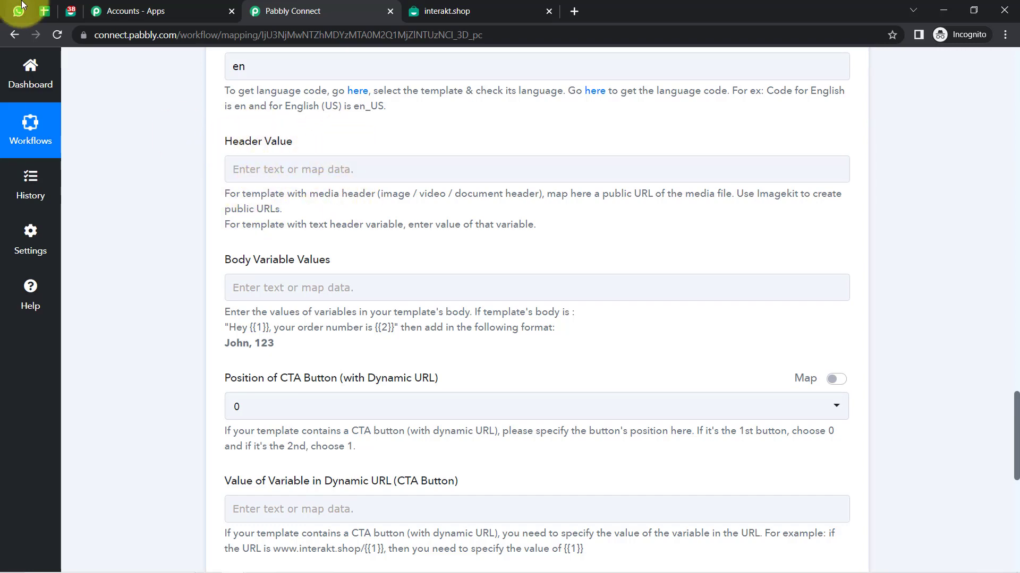
click(43, 11)
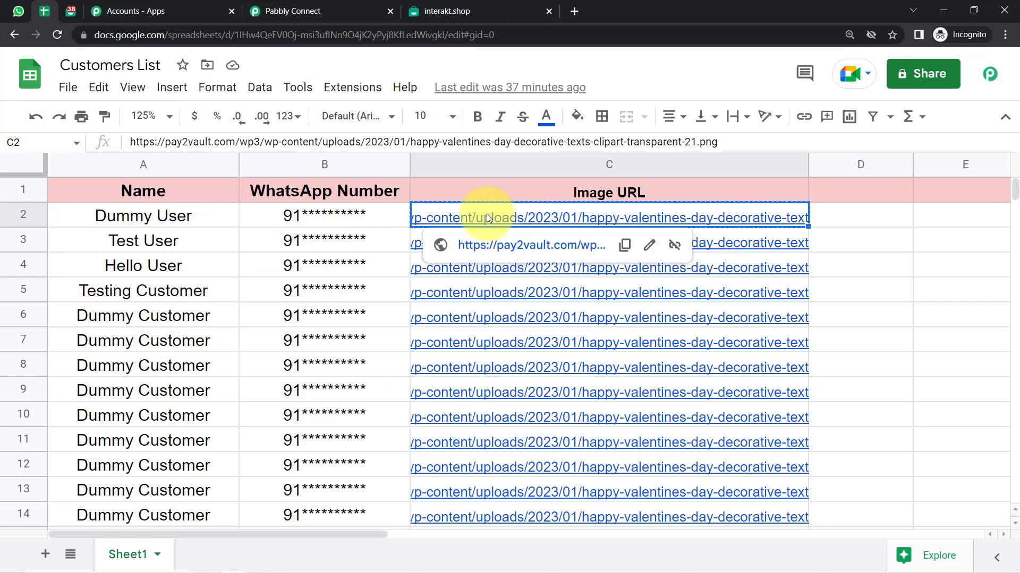
click(291, 11)
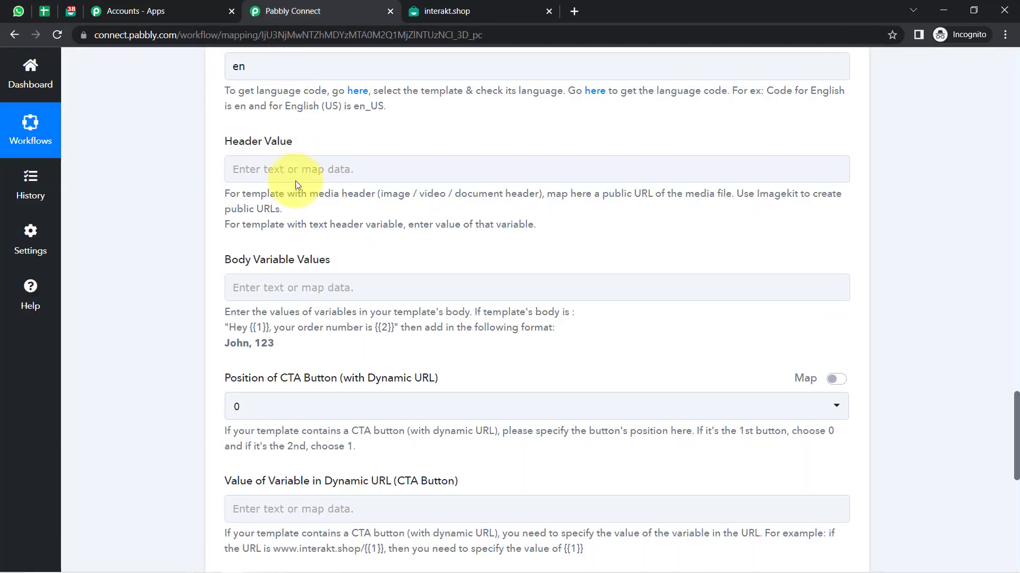
click(259, 170)
text(https://pay2vault.com/wp3/wp-content/uploads/2023/01/happy-valentines-day-decorative-texts-clipart-transparent-21.png)
click(169, 256)
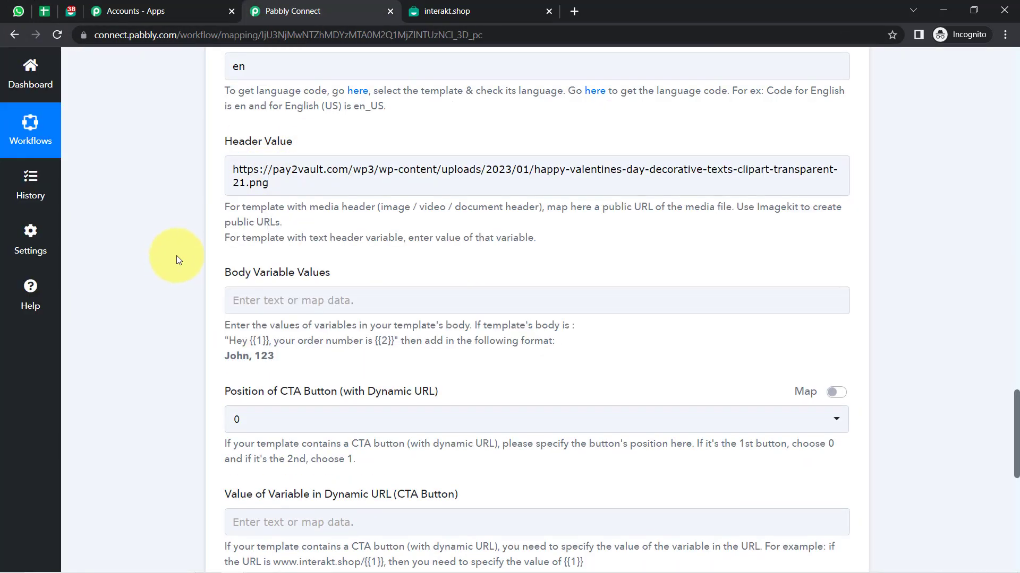
Review the Header Value instructions and fixed URL, and examine the Image URL column in the Customers List sheet
drag(226, 207, 536, 234)
click(419, 238)
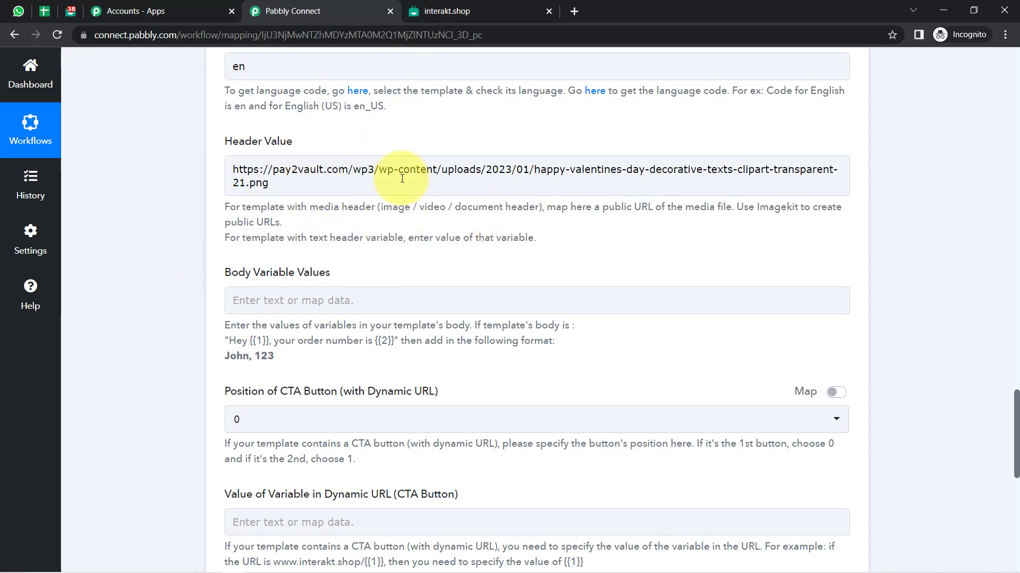
click(288, 182)
triple_click(288, 182)
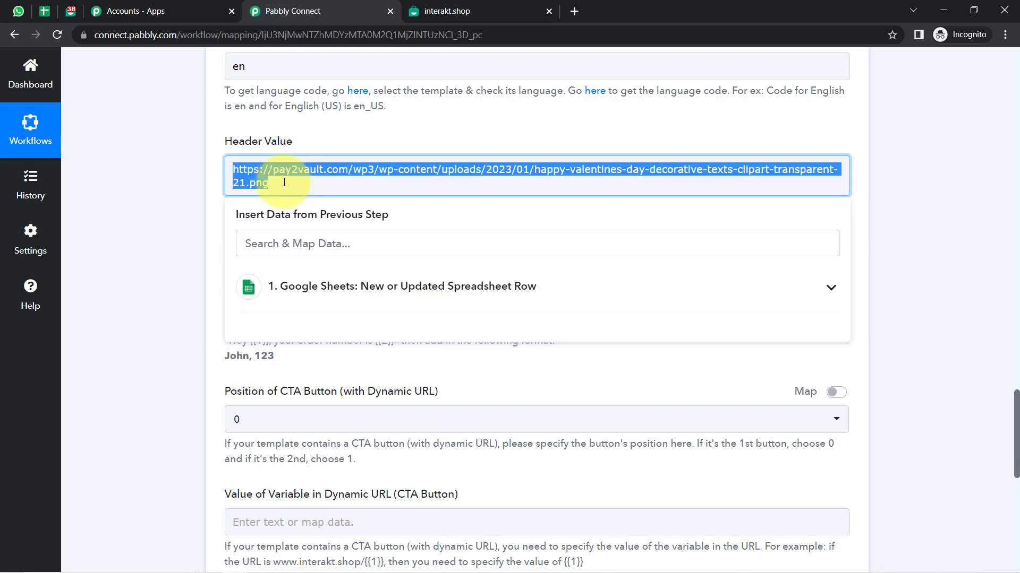
double_click(200, 217)
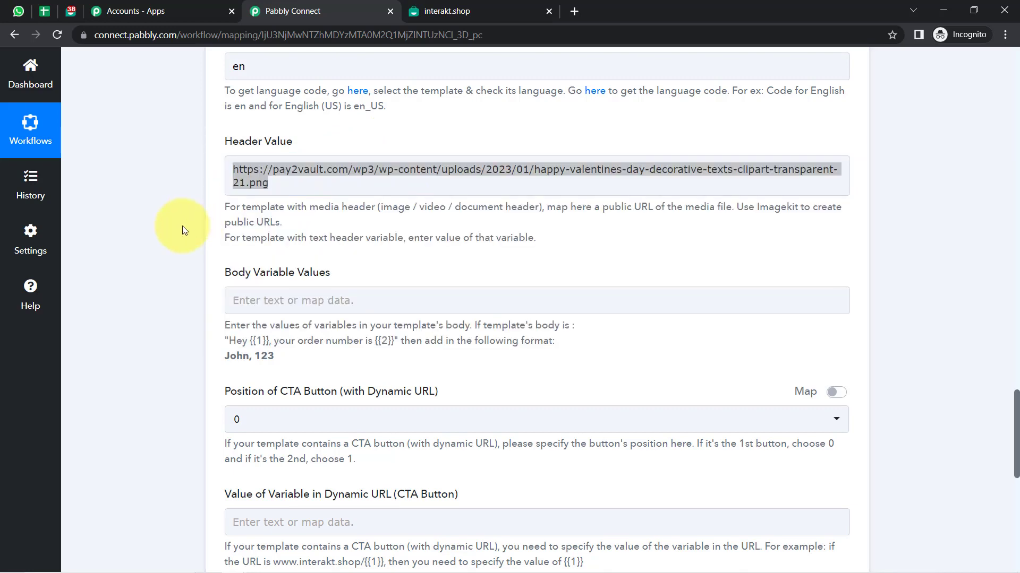
click(45, 11)
click(373, 295)
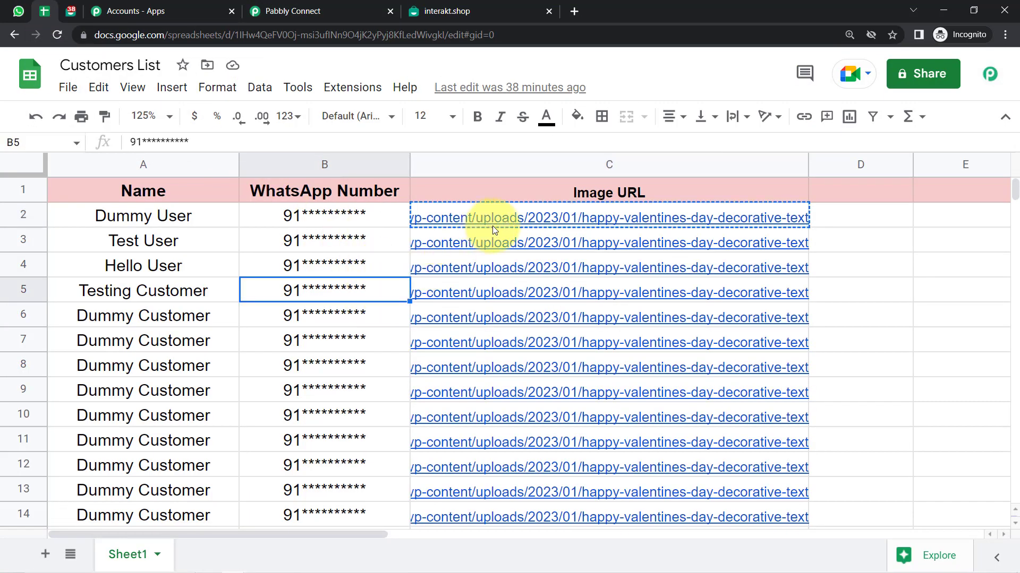
click(500, 221)
click(358, 267)
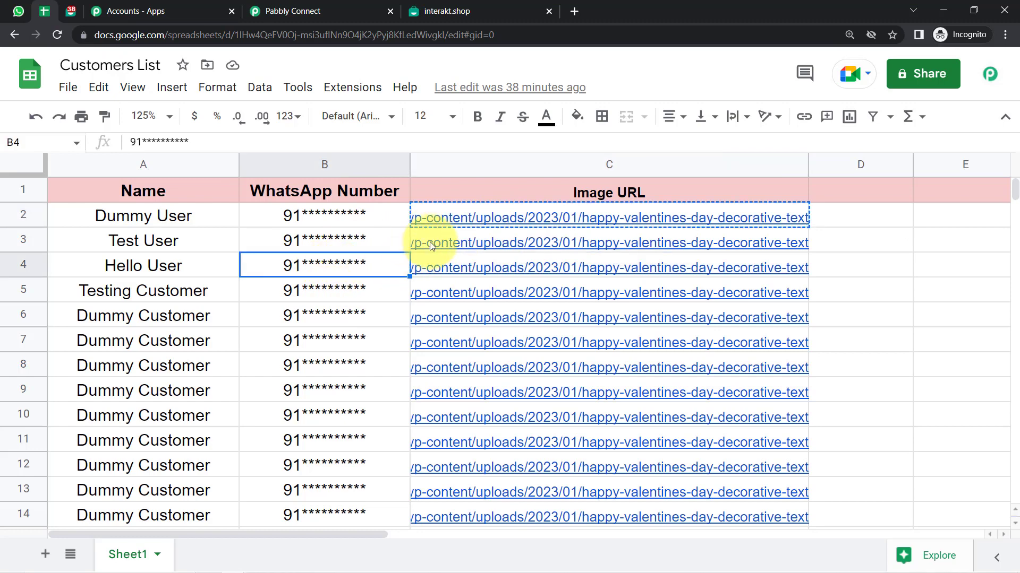
click(429, 241)
click(438, 258)
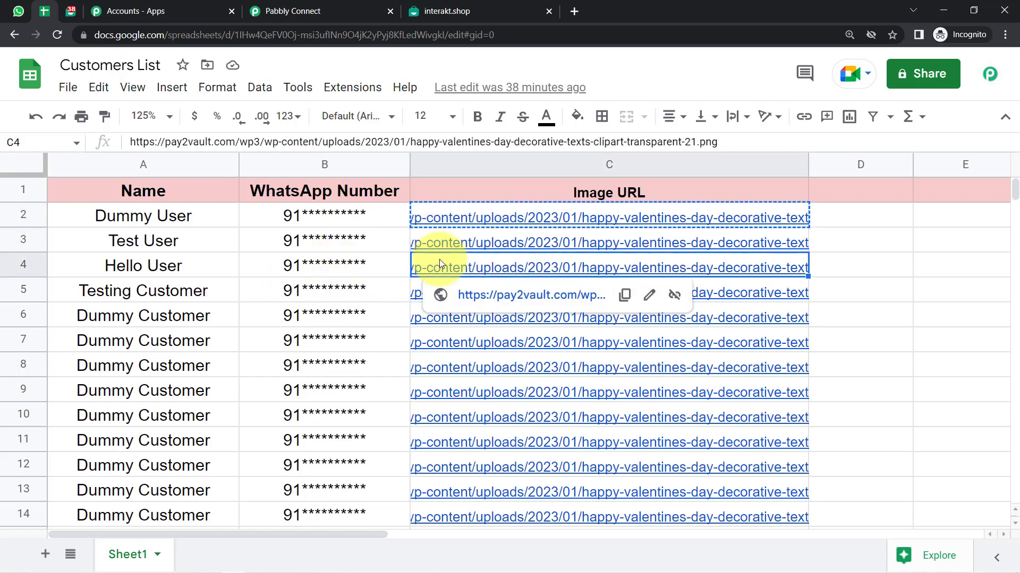
click(337, 323)
Replace the fixed Header Value in Pabbly Connect with the Image URL field mapped from the Google Sheets step
click(292, 11)
double_click(260, 182)
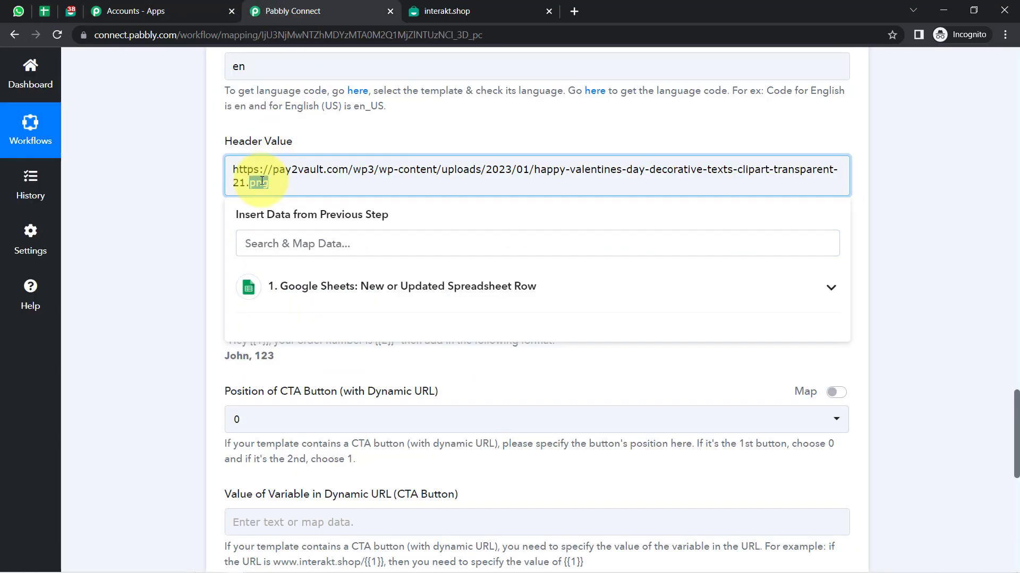
key(ctrl+a)
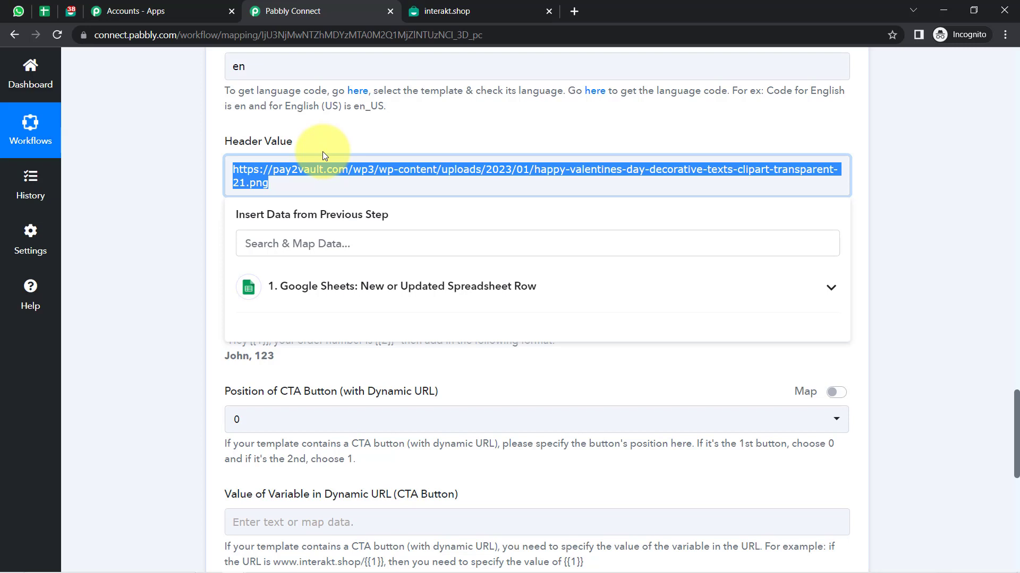
key(BackSpace)
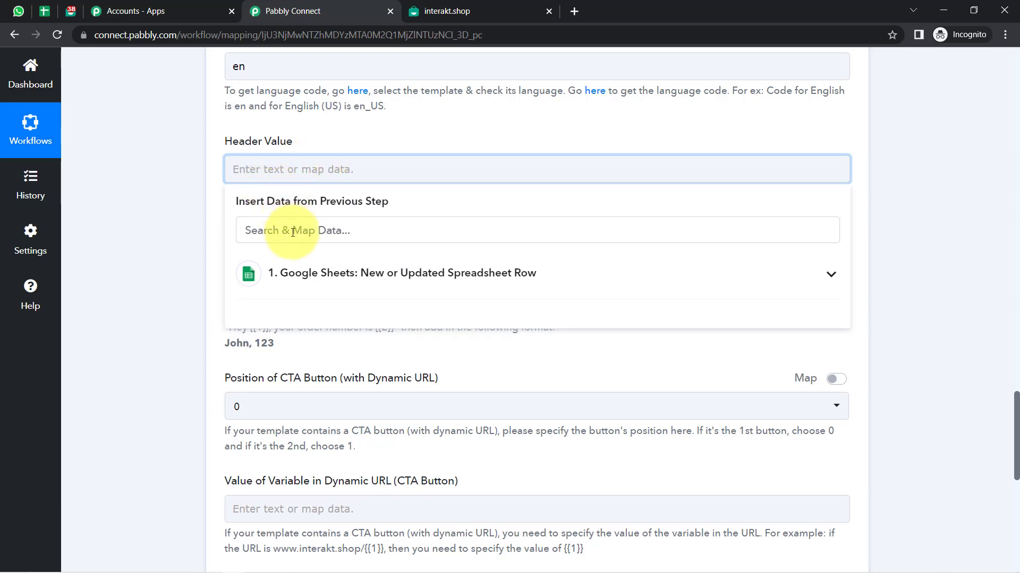
click(294, 274)
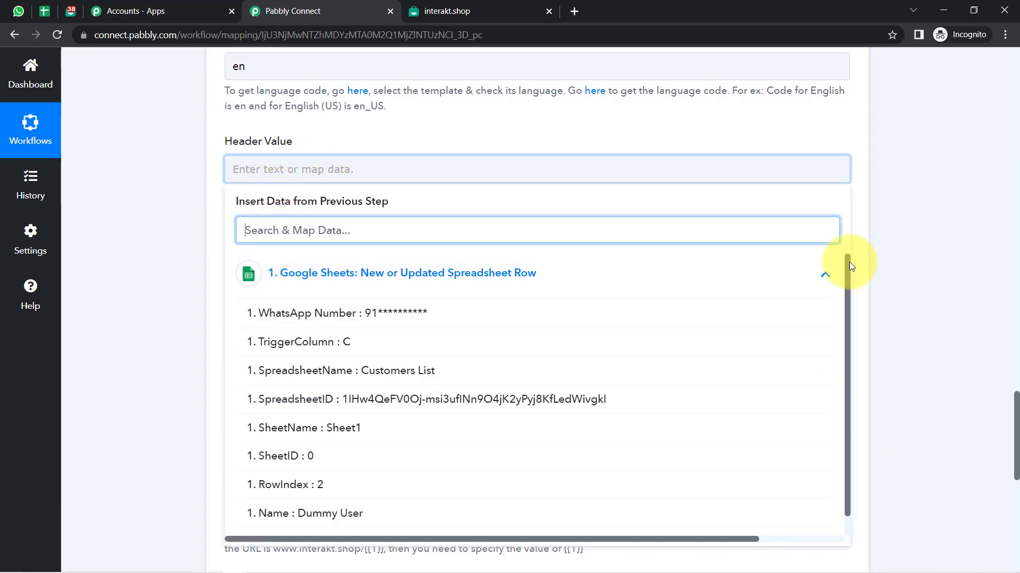
drag(849, 262, 847, 300)
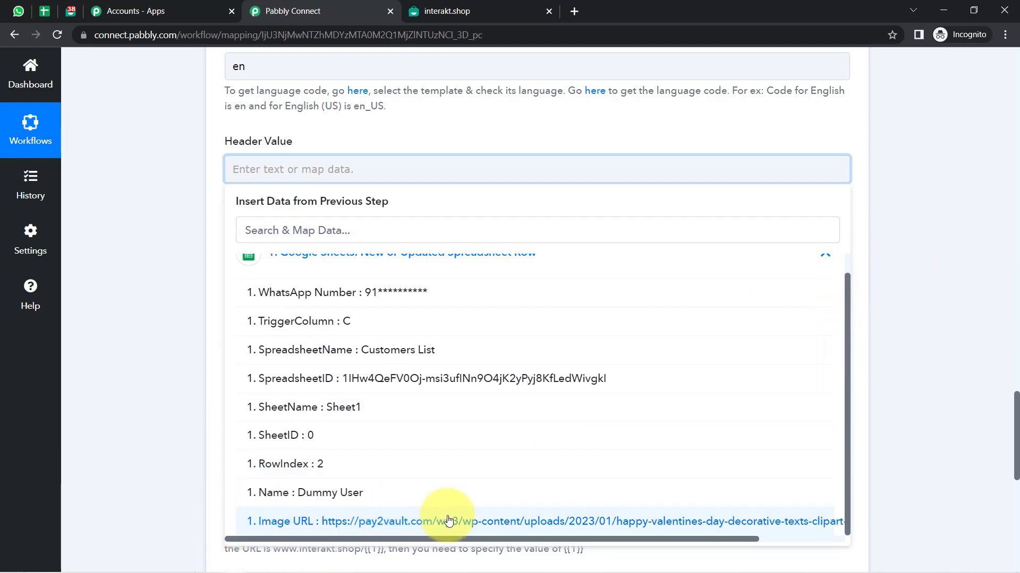
click(463, 526)
click(157, 212)
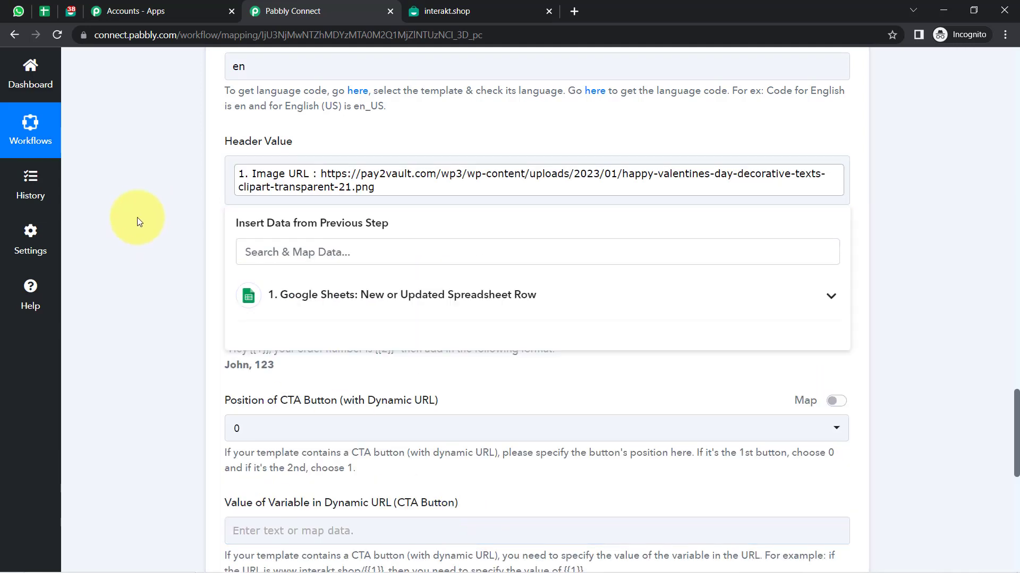
click(313, 162)
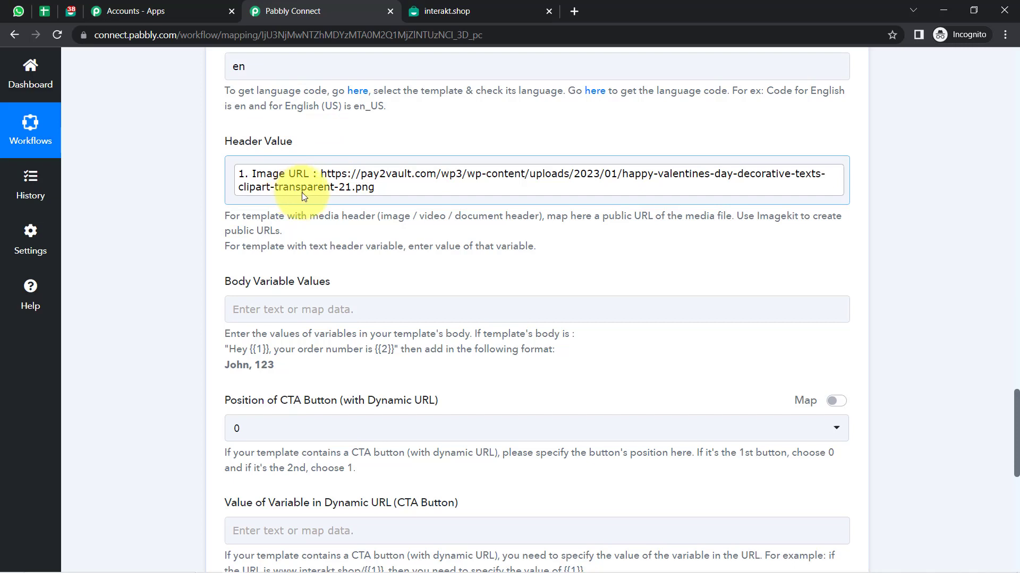
click(293, 222)
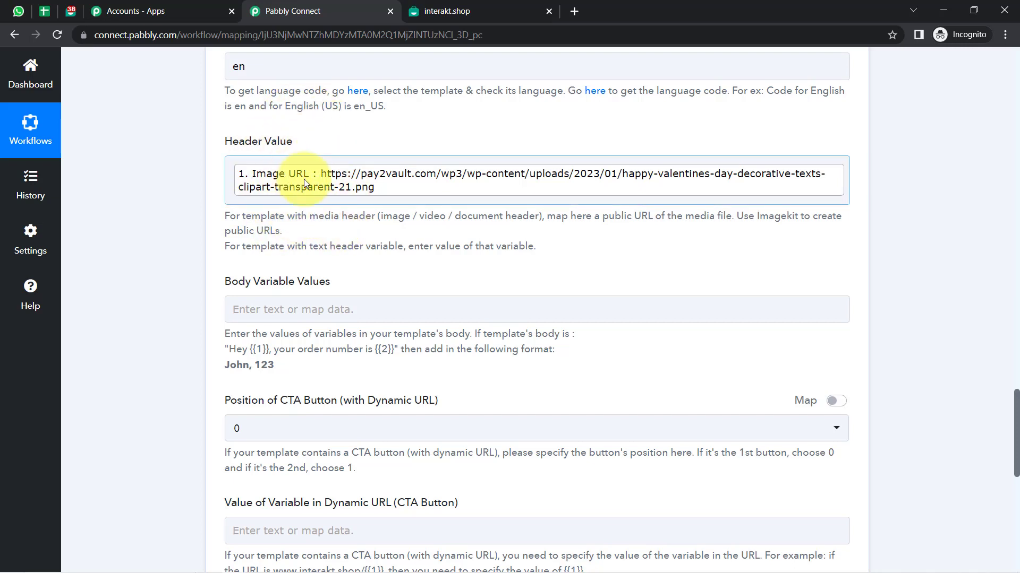
Review the filled template fields and the format instructions for Body Variable Values
mouse_move(1015, 404)
mouse_down()
mouse_move(1015, 170)
mouse_move(1016, 387)
mouse_up()
click(557, 336)
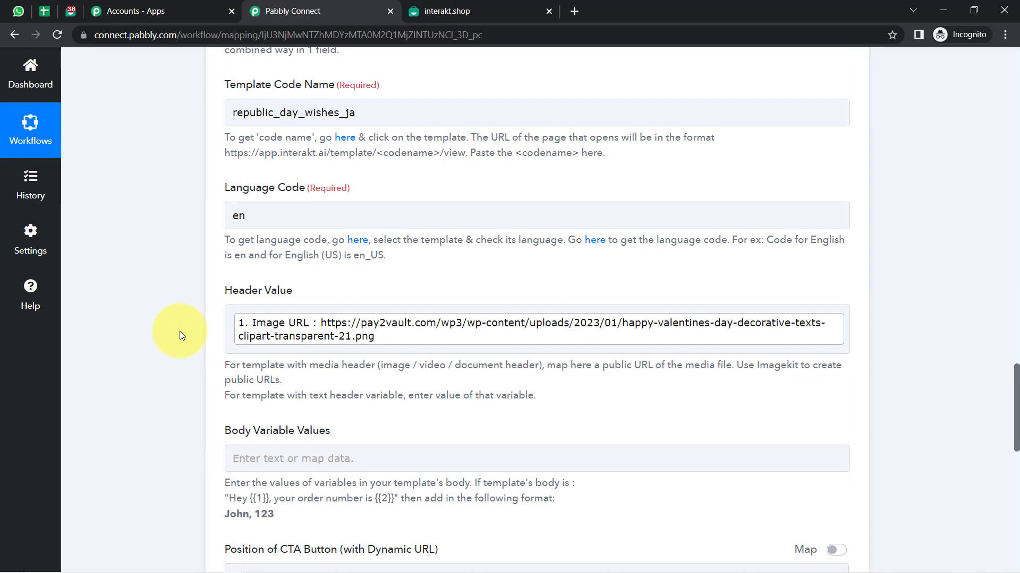
scroll(180, 334, down, 2)
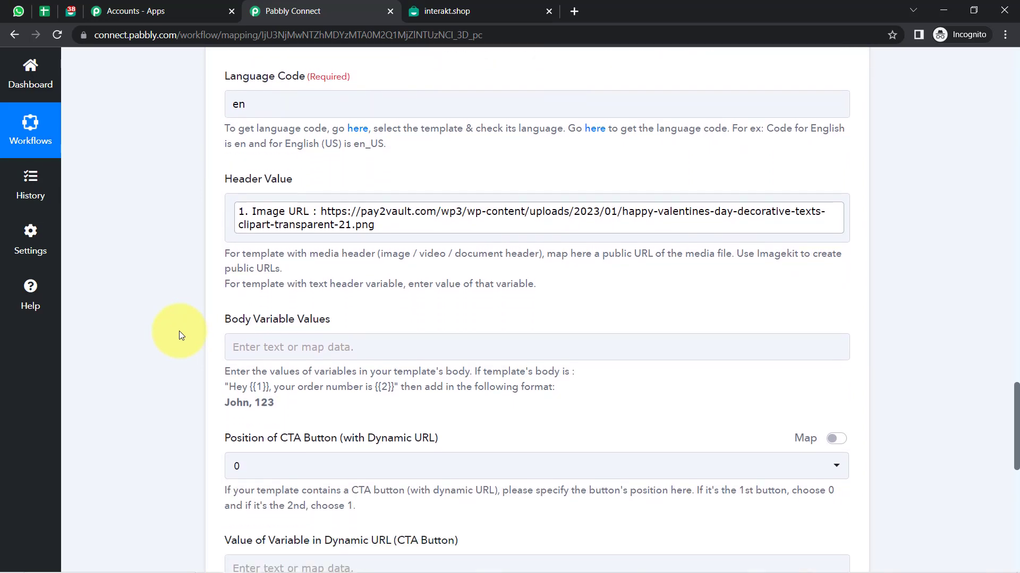
scroll(179, 331, down, 2)
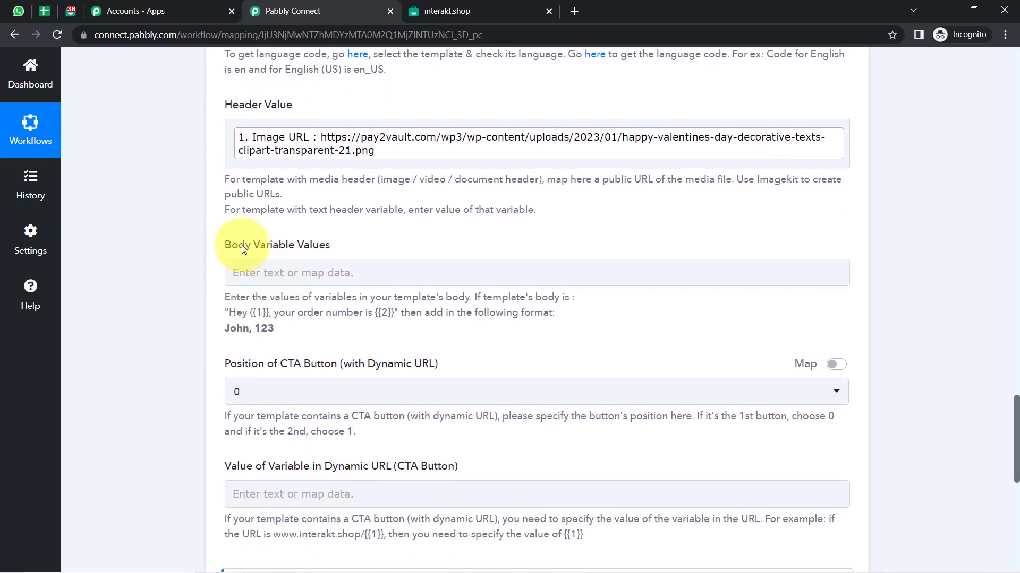
drag(242, 246, 367, 250)
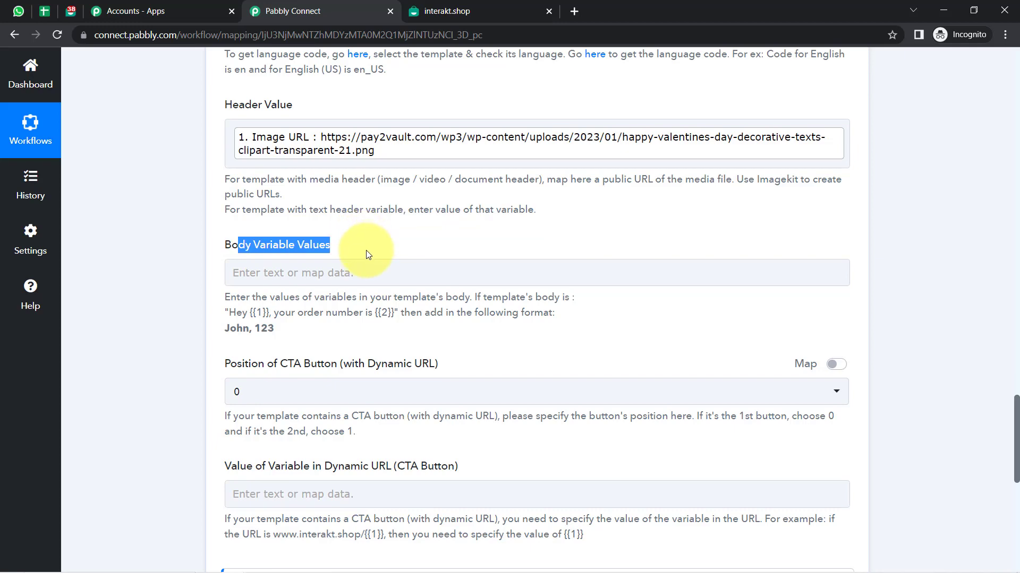
click(286, 311)
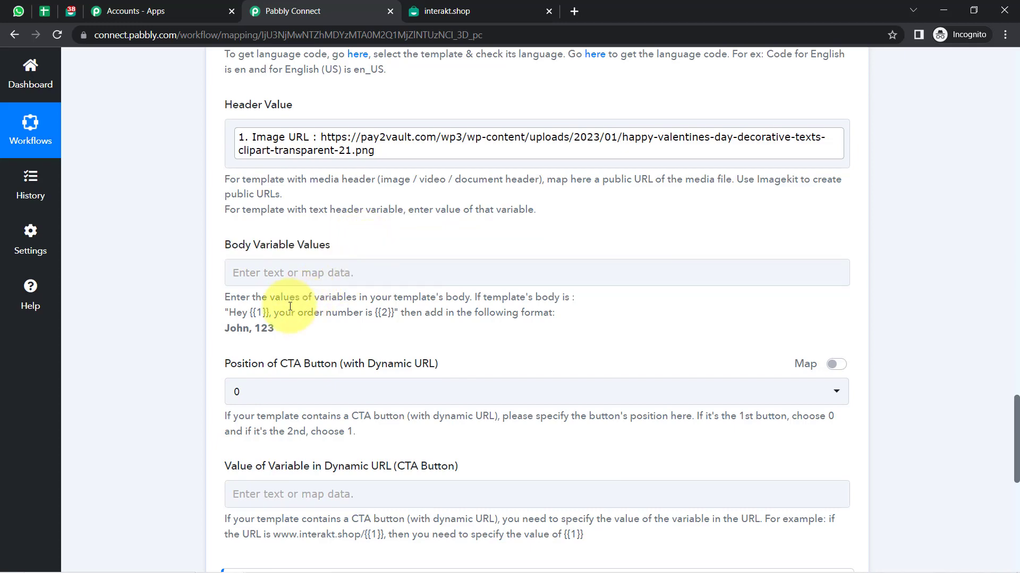
Check variable {{1}} in the Interakt template body, and map the Google Sheets Name field into Body Variable Values in Pabbly Connect
click(71, 11)
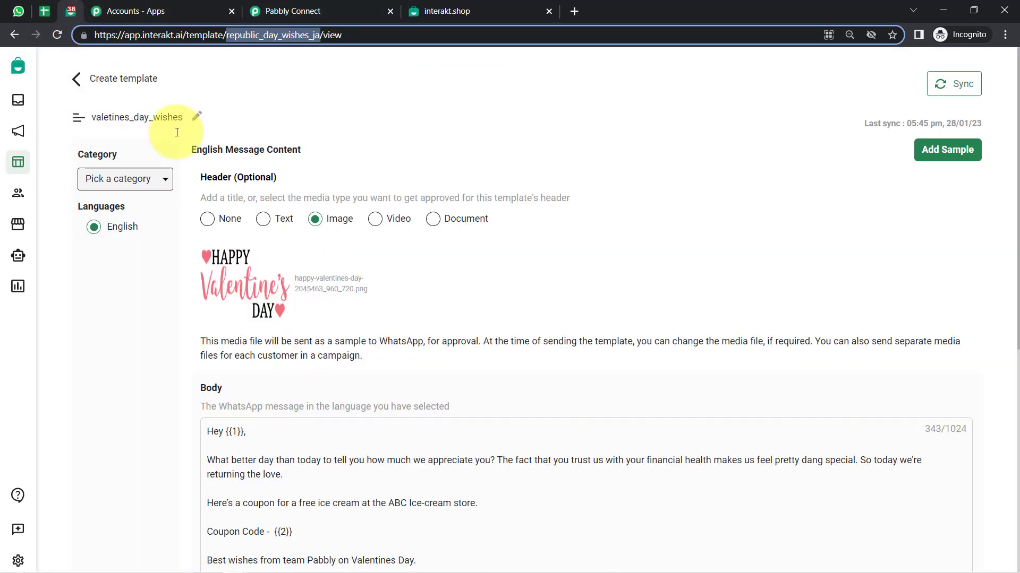
scroll(148, 393, down, 3)
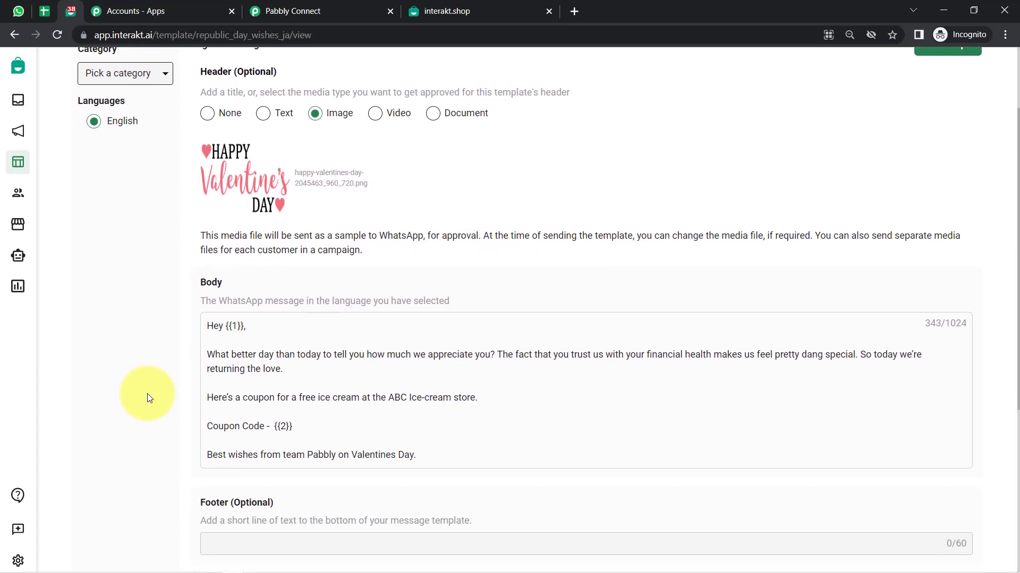
drag(247, 270, 232, 270)
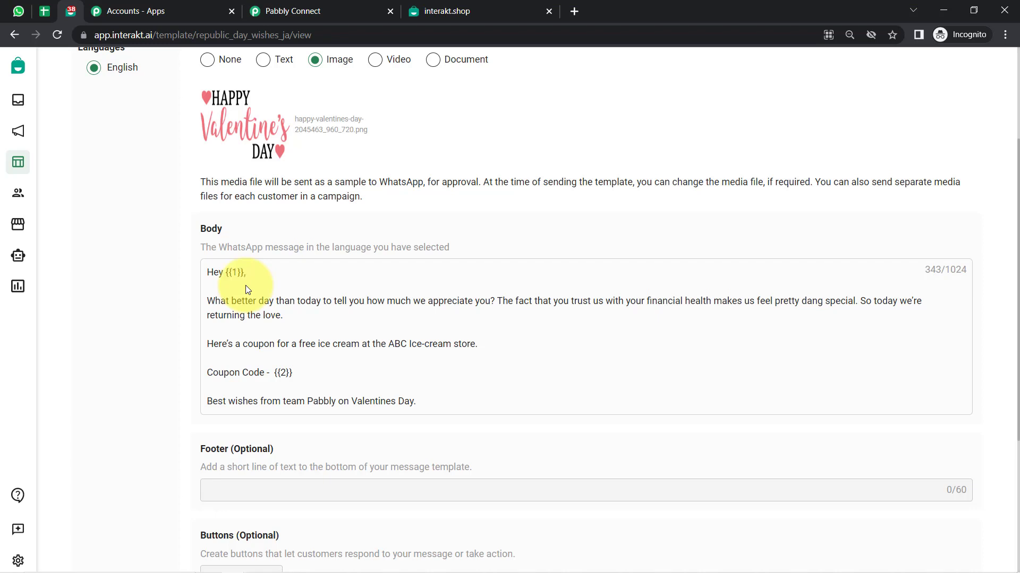
drag(224, 273, 249, 273)
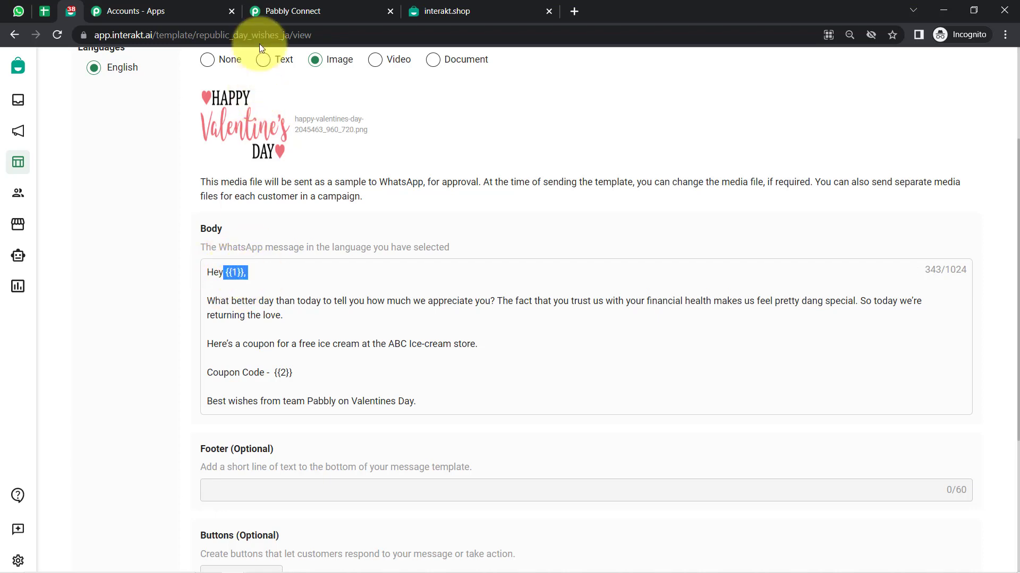
click(284, 6)
click(270, 274)
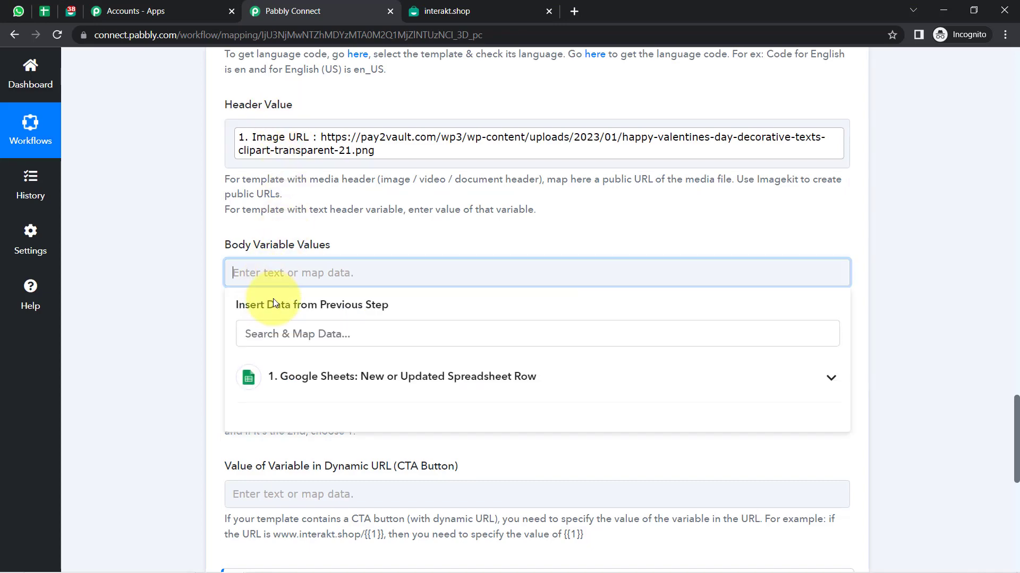
click(175, 323)
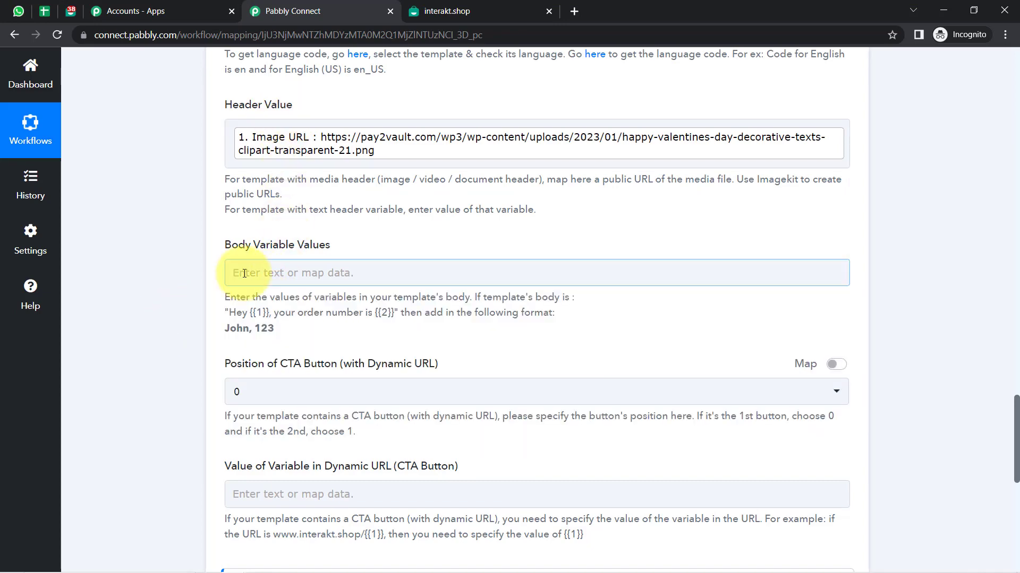
click(269, 272)
click(260, 372)
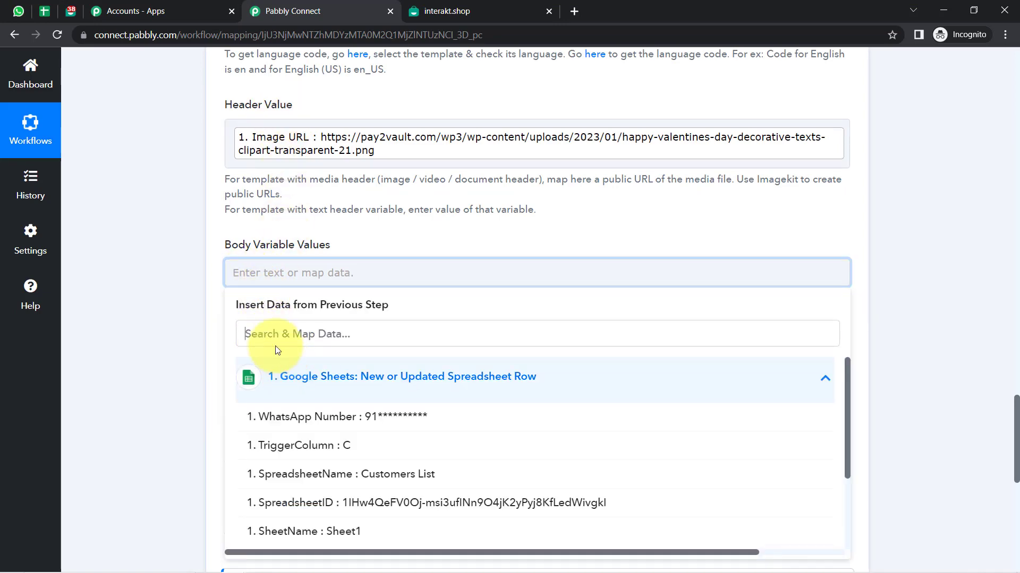
click(259, 319)
click(257, 274)
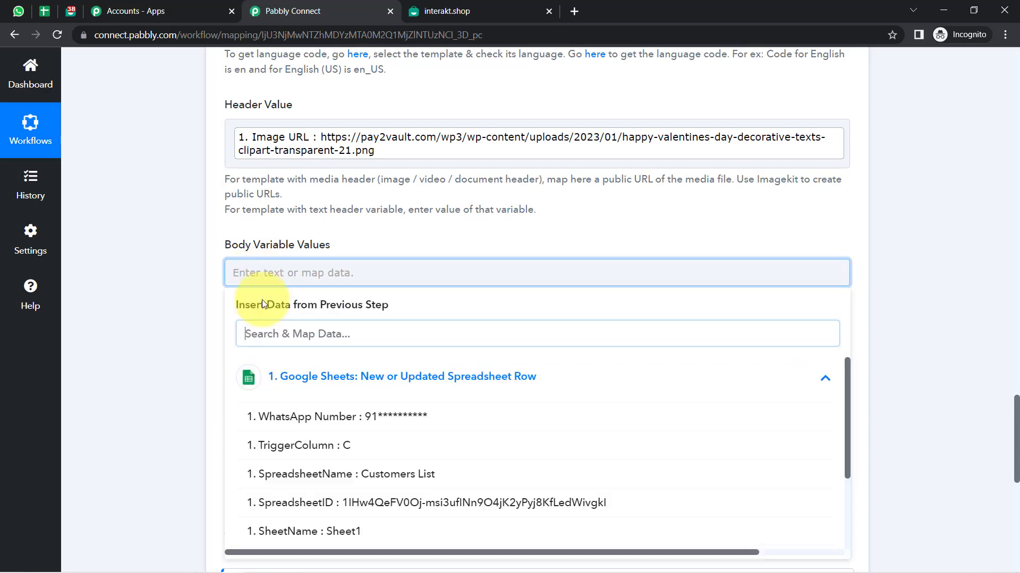
click(263, 329)
text(name)
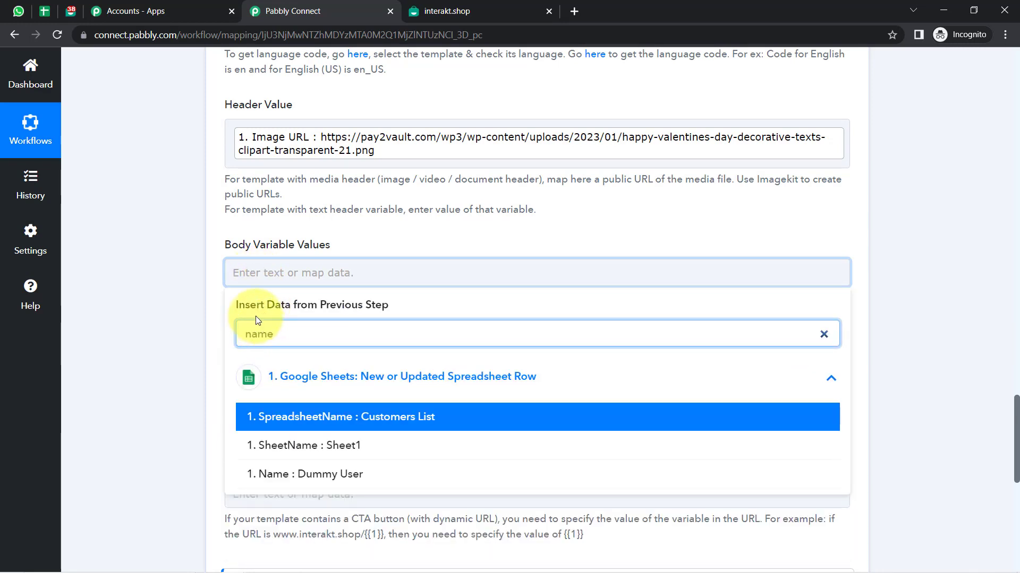
click(311, 481)
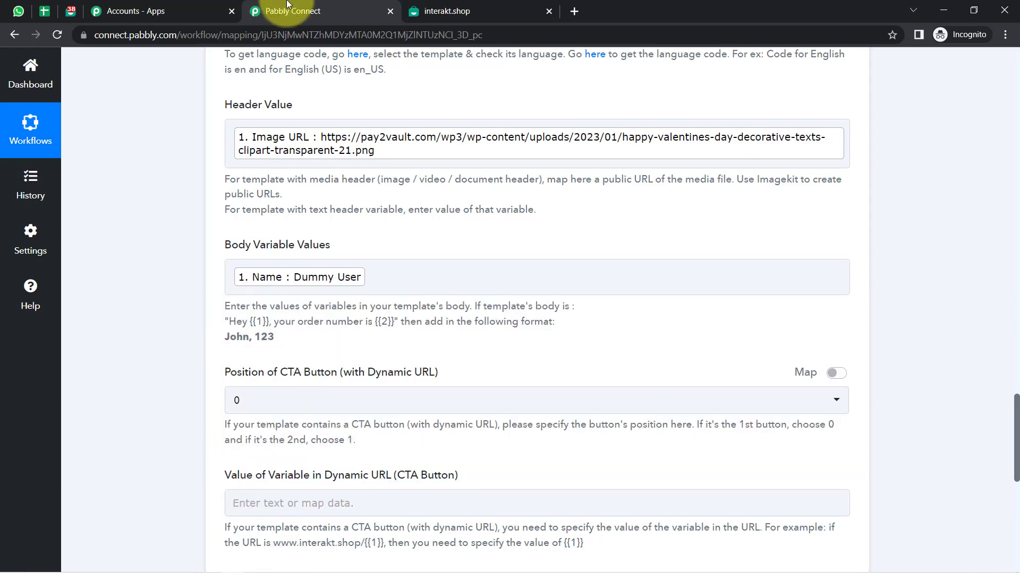
Check variable {{2}} in the Interakt template, and add a comma after the mapped Name in Body Variable Values, following the example format
click(70, 10)
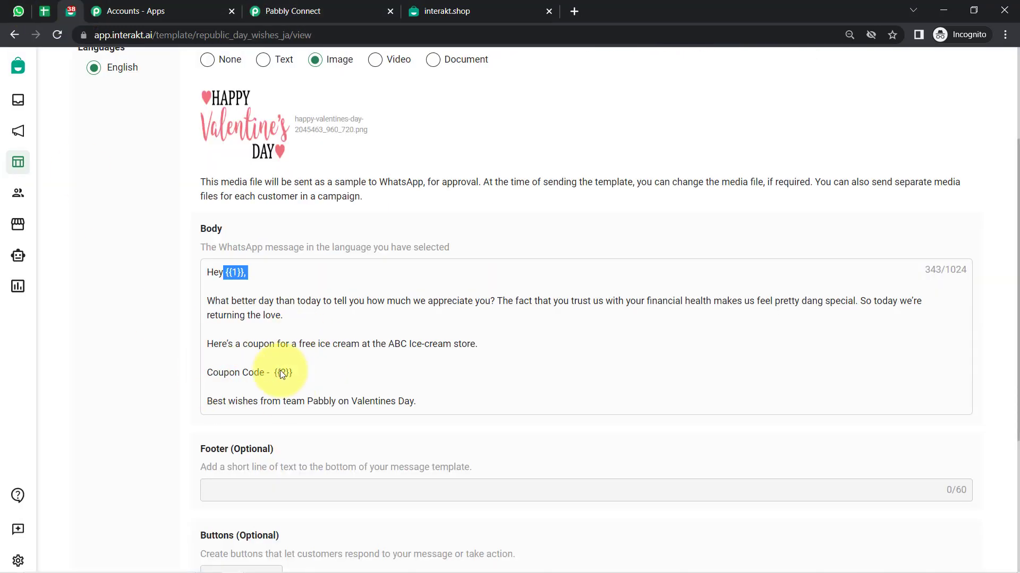
click(296, 10)
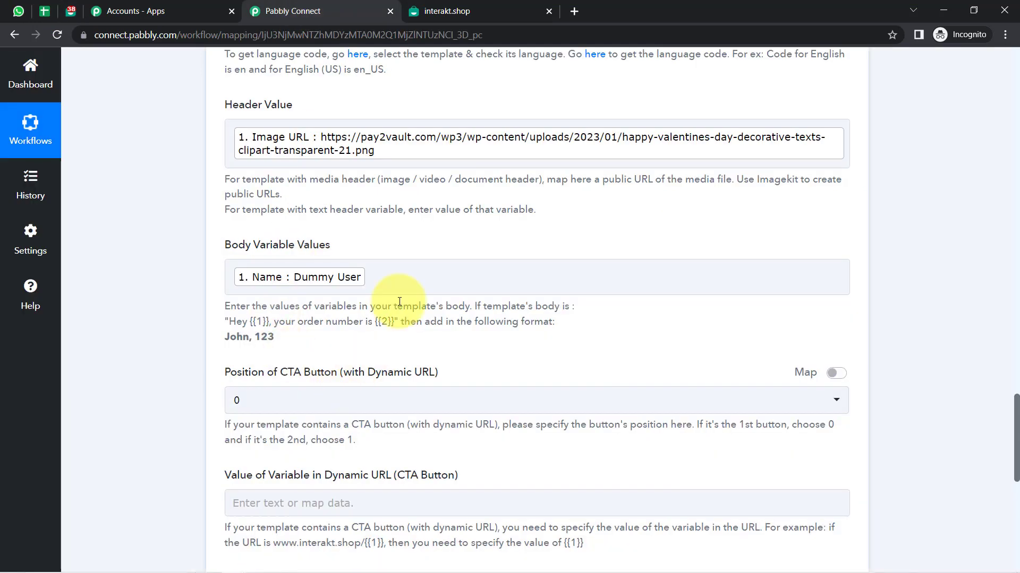
click(383, 278)
text(,)
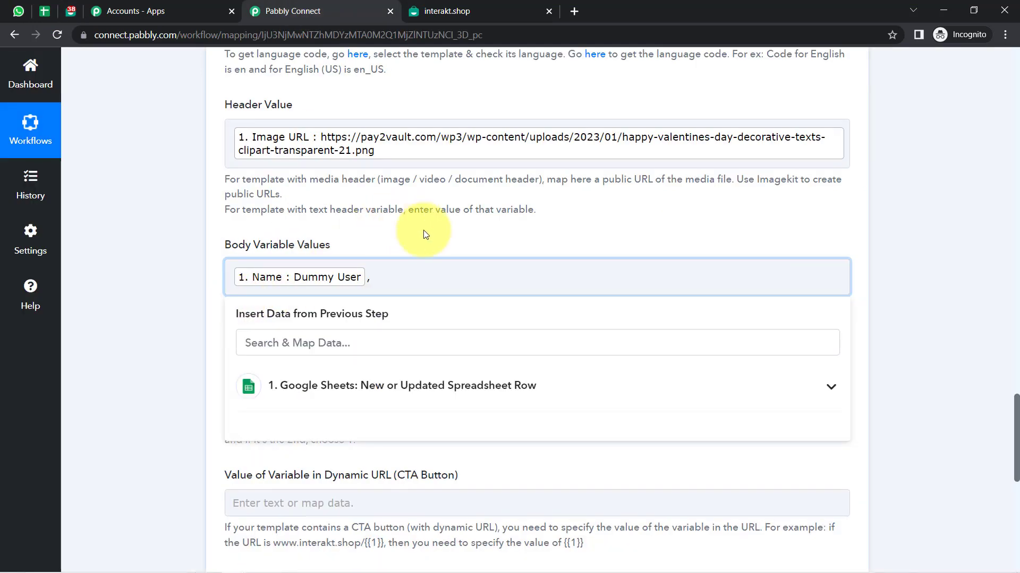
click(147, 344)
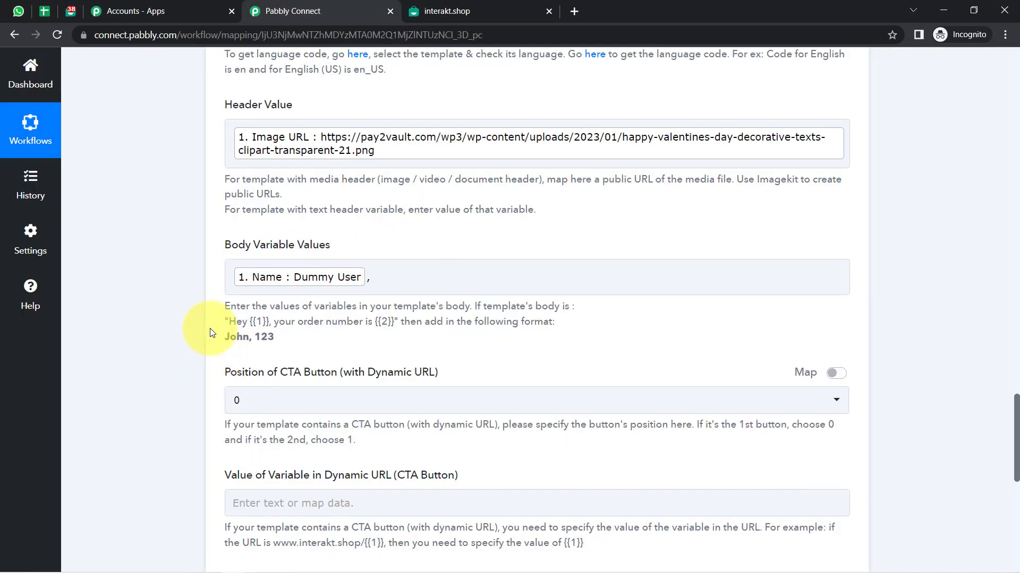
drag(227, 322, 296, 344)
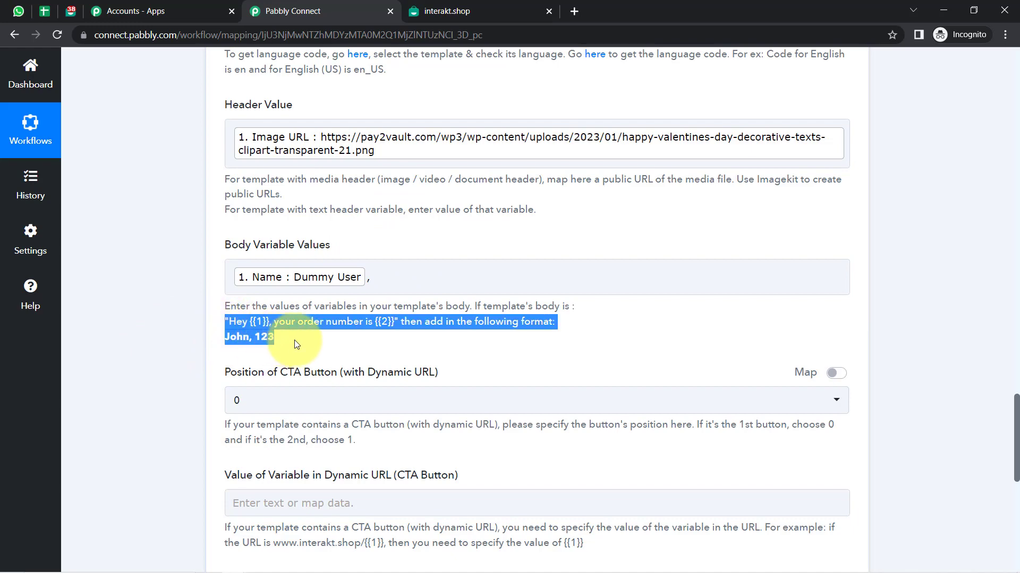
click(295, 286)
click(171, 309)
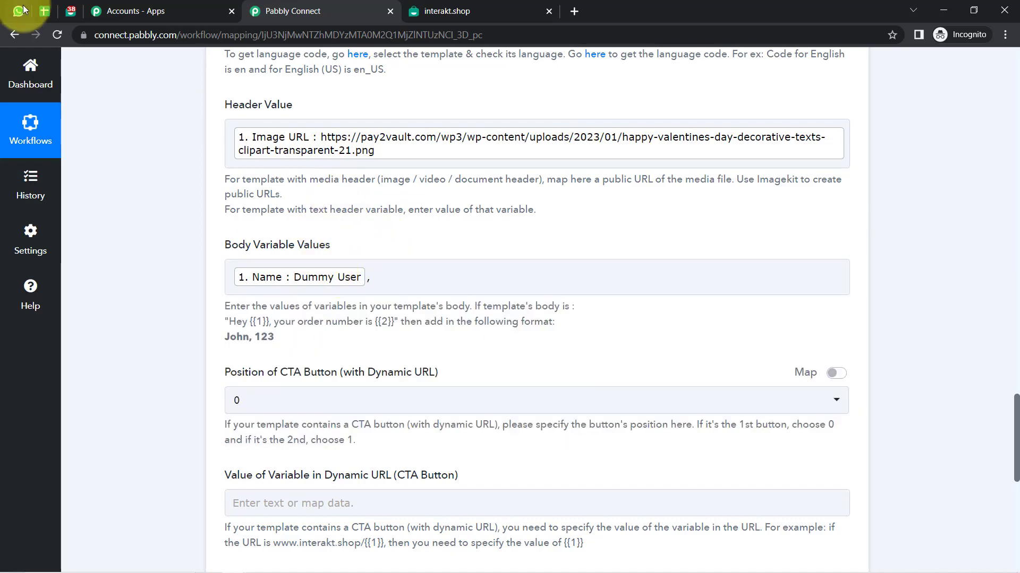
Check the template's Coupon Code variable in Interakt, and add Valentine14 as the second body variable value in Pabbly Connect
click(67, 10)
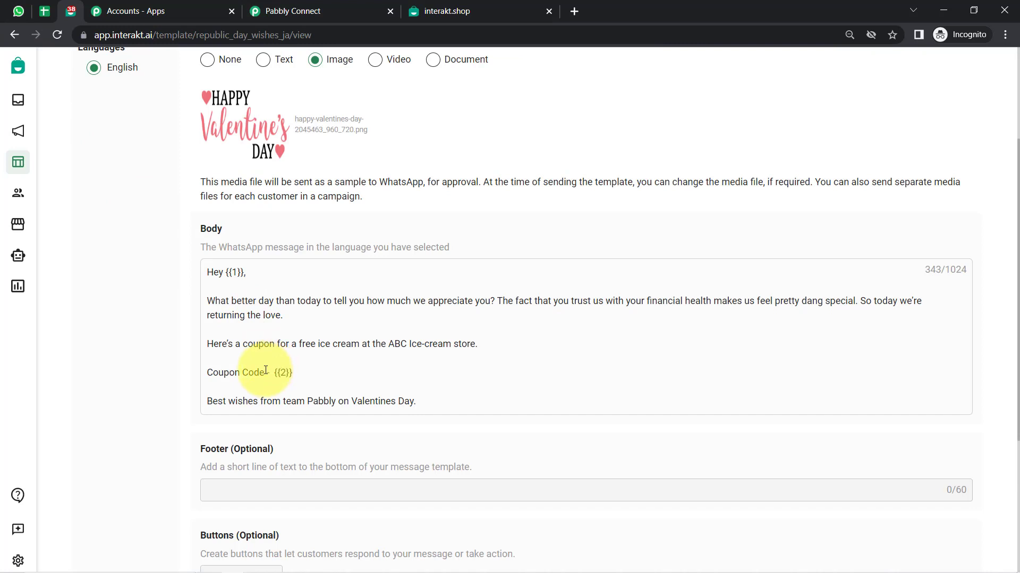
drag(265, 371, 304, 379)
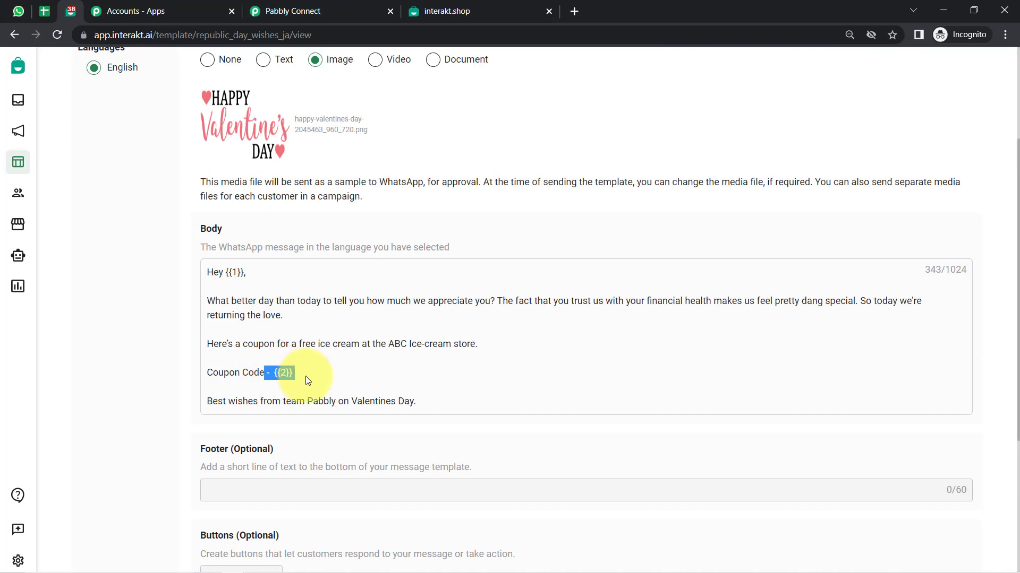
click(304, 376)
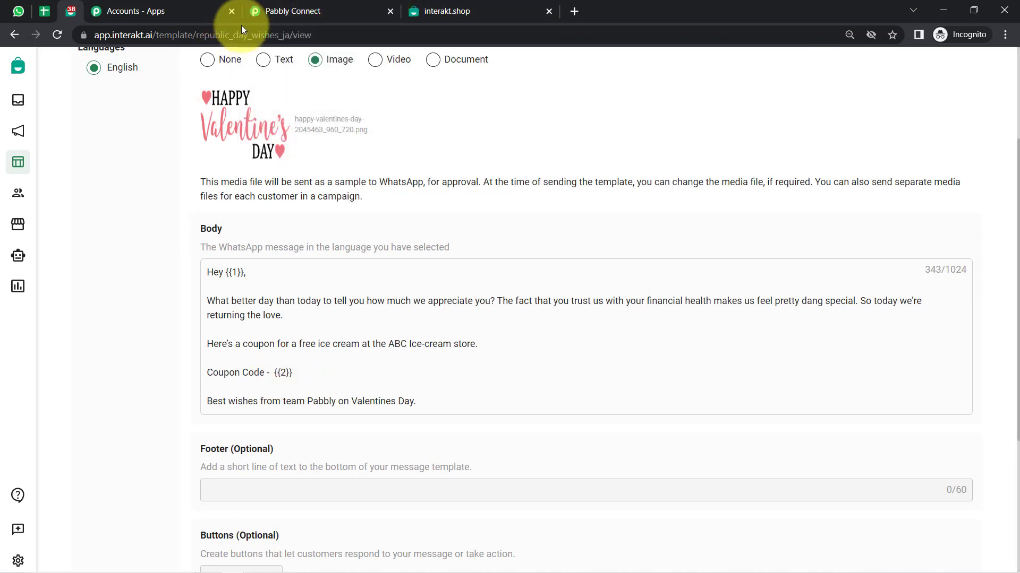
click(297, 11)
click(389, 276)
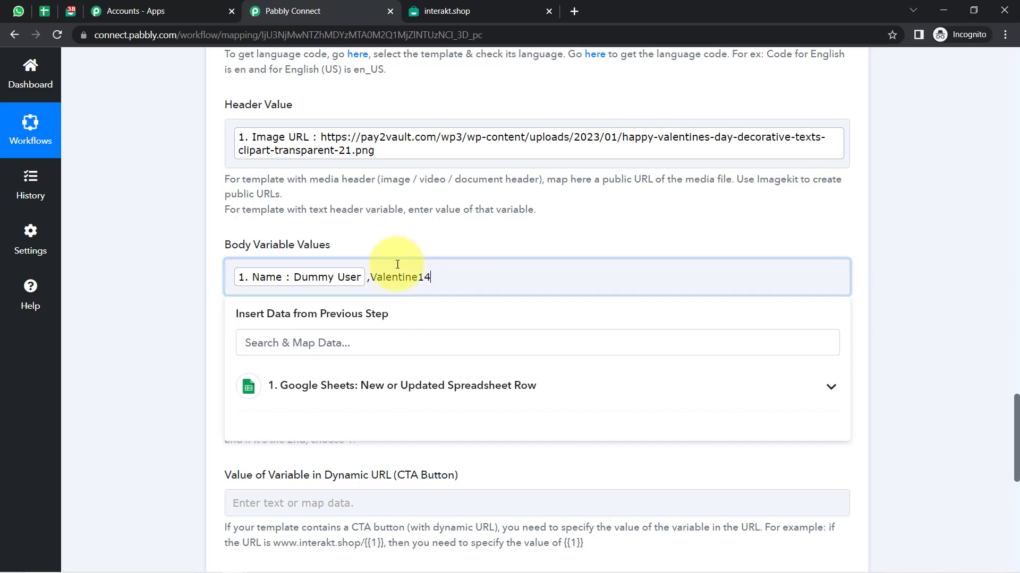
click(145, 353)
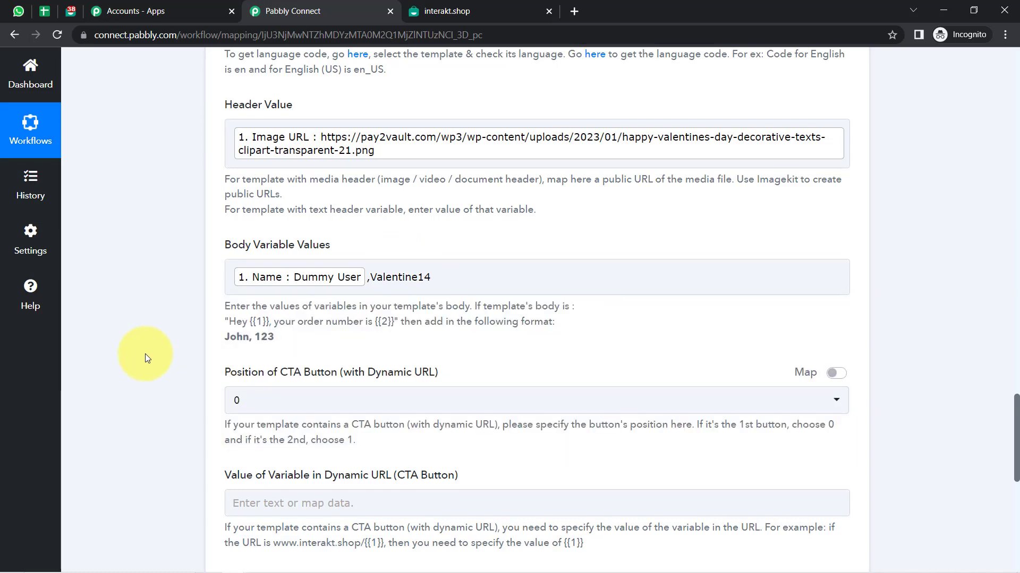
Review the Position of CTA Button and Value of Variable in Dynamic URL fields below the body variable values
scroll(145, 353, down, 2)
scroll(281, 311, down, 2)
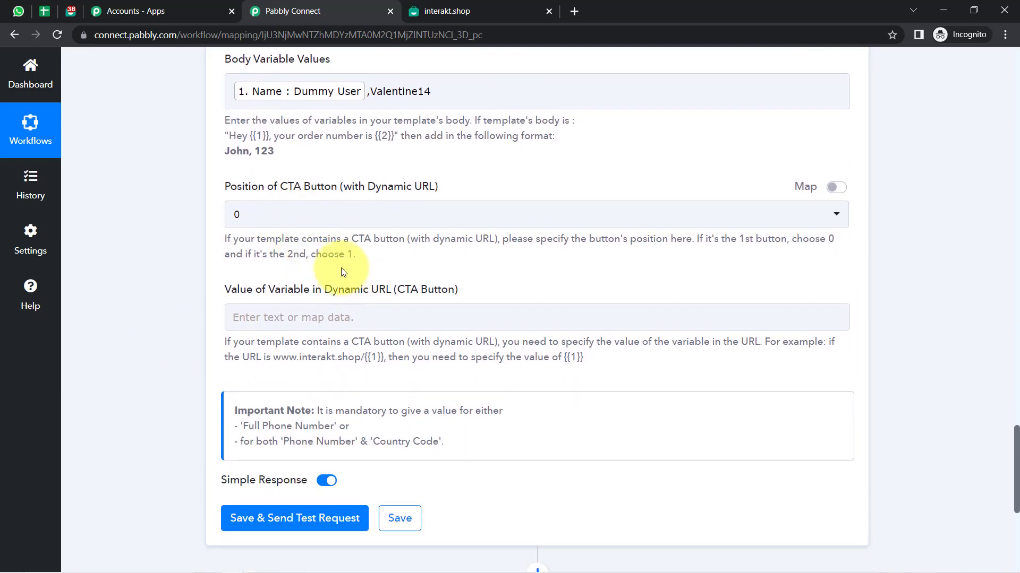
drag(365, 185, 444, 192)
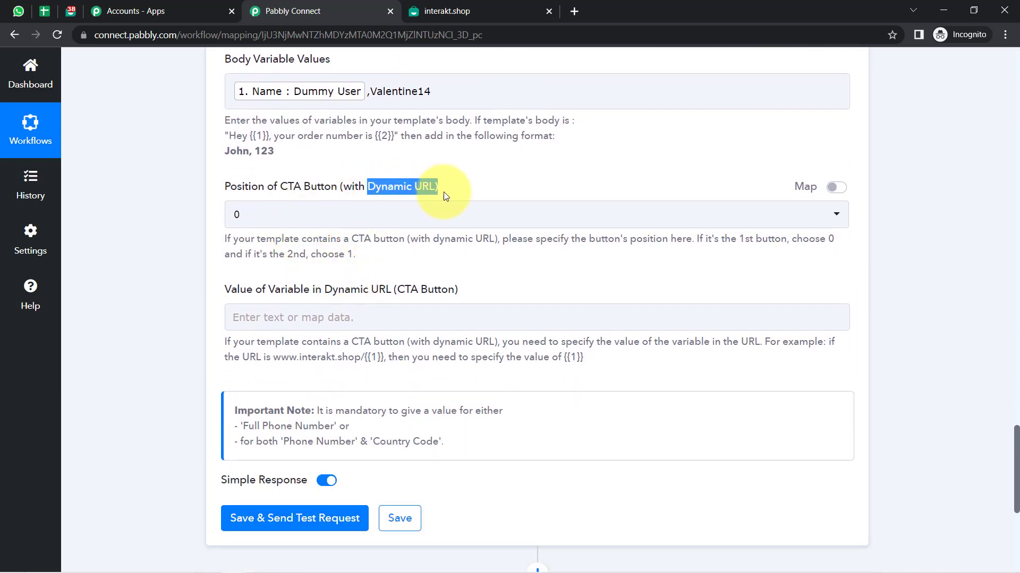
click(416, 297)
drag(416, 297, 458, 305)
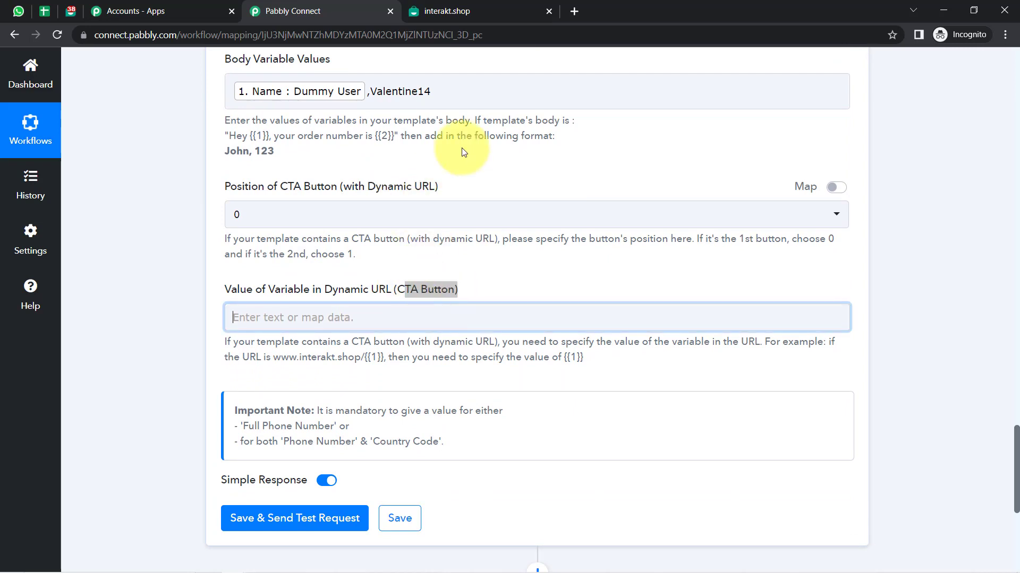
click(187, 286)
scroll(187, 286, down, 2)
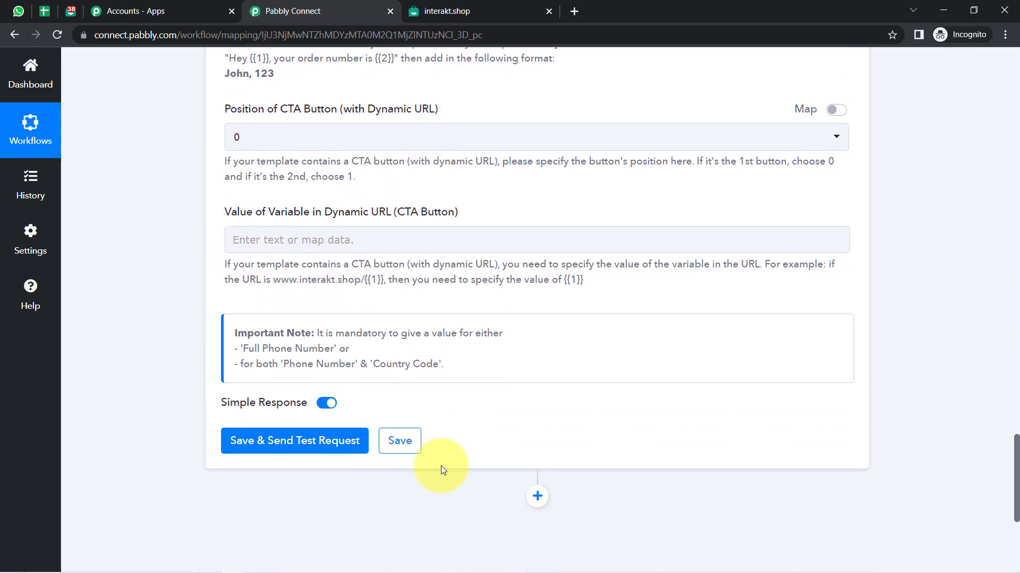
Replace the mapped WhatsApp Number in Full Phone Number with the recipient's actual phone number, keeping the leading plus sign
scroll(434, 456, up, 15)
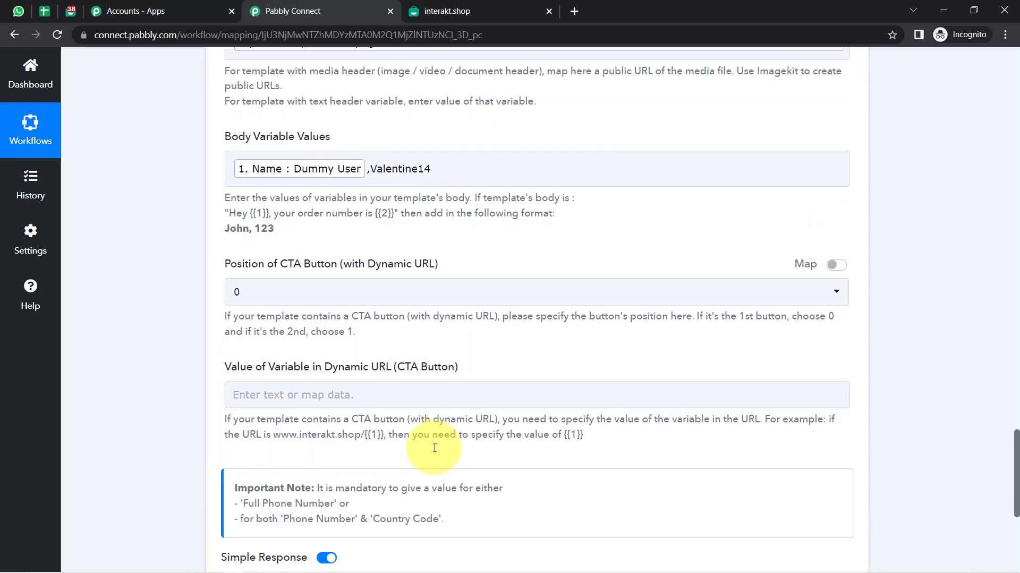
scroll(411, 278, up, 1)
scroll(448, 289, down, 1)
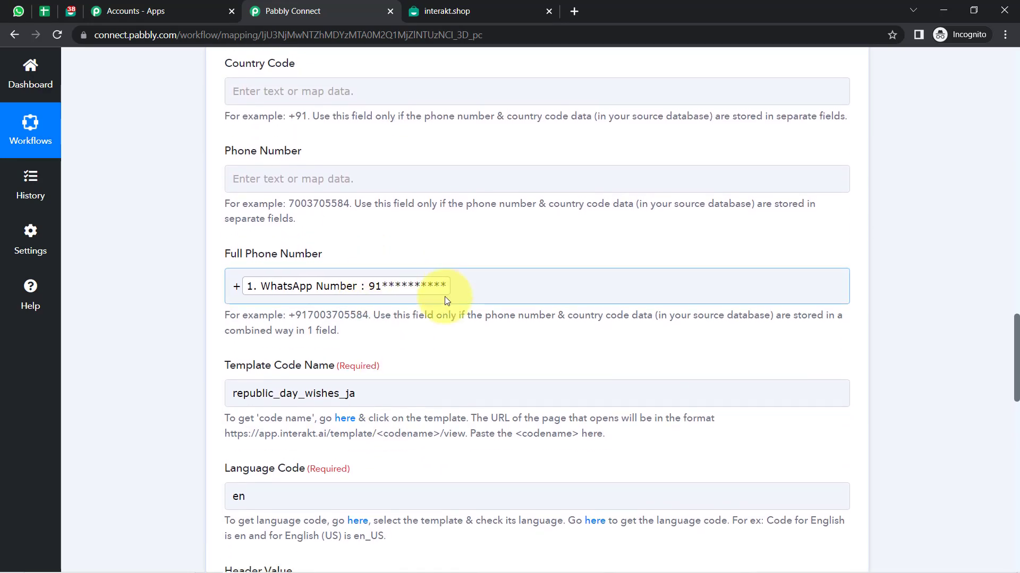
click(468, 250)
key(BackSpace)
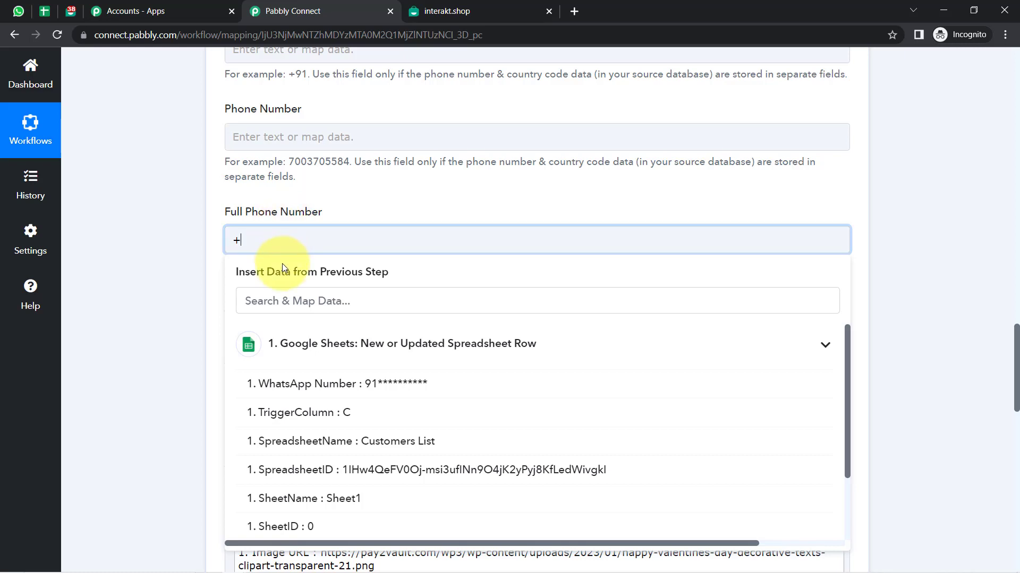
scroll(143, 284, down, 10)
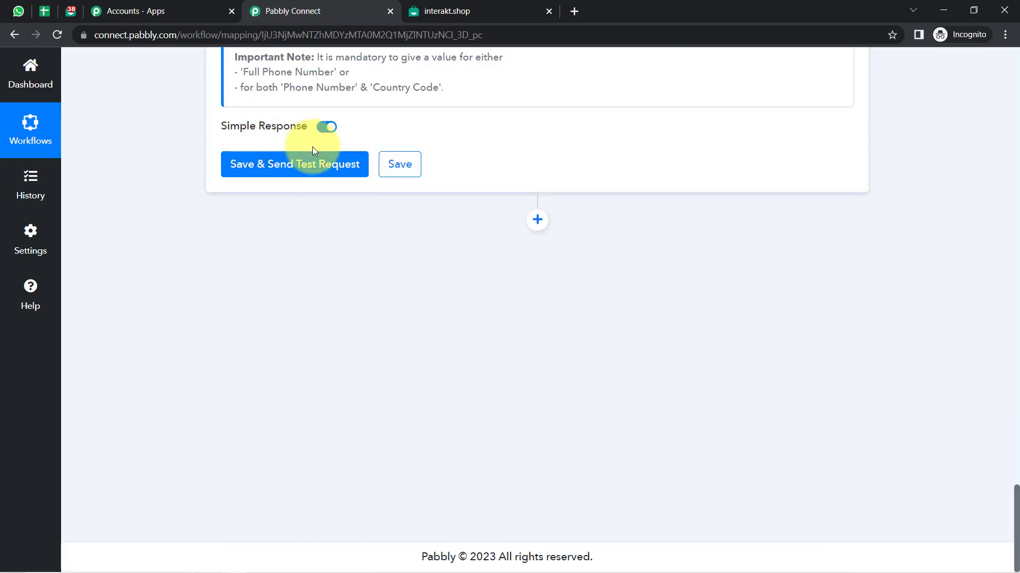
Switch to WhatsApp Web and clear all messages from the Pabbly Team - Interakt chat
click(18, 10)
click(991, 74)
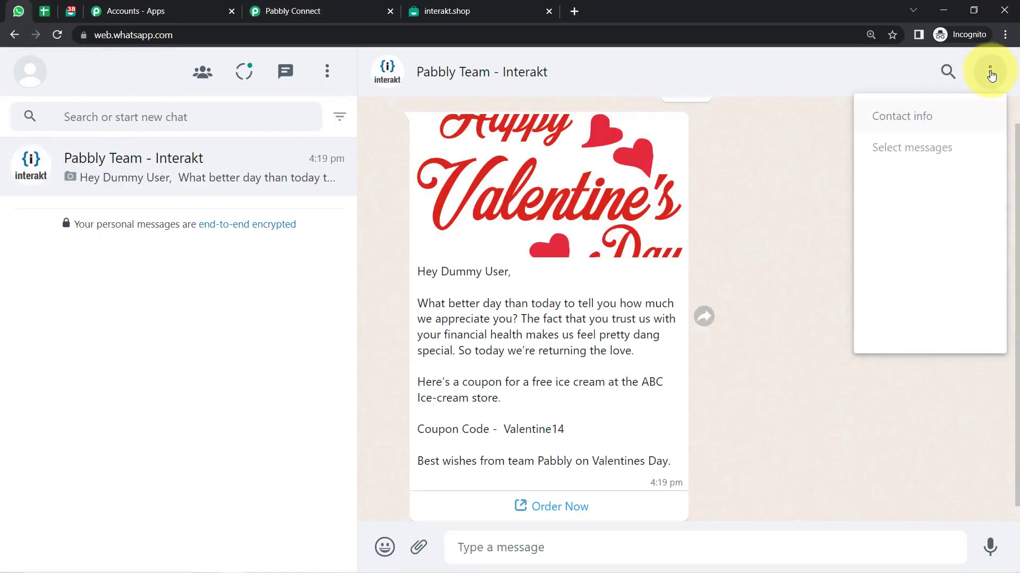
click(892, 260)
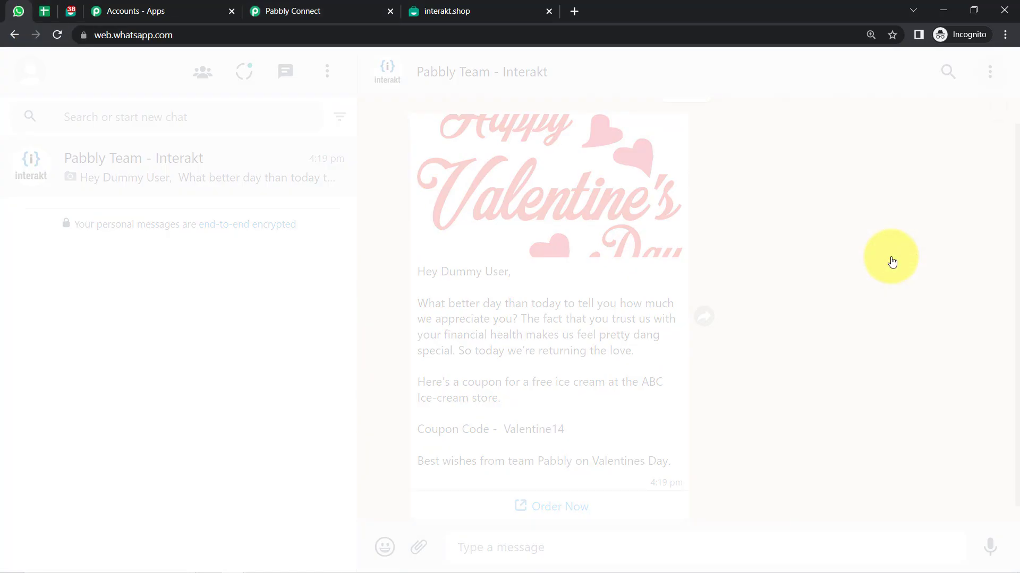
click(640, 395)
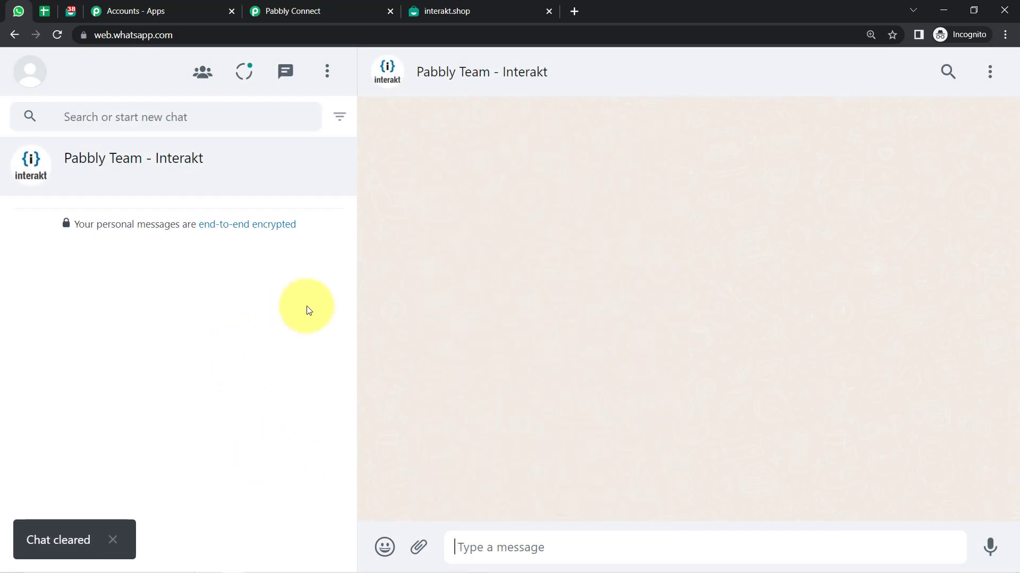
Save the Interakt action in Pabbly Connect, send the test request, and review the Res2 Message in the received response
click(296, 7)
click(265, 168)
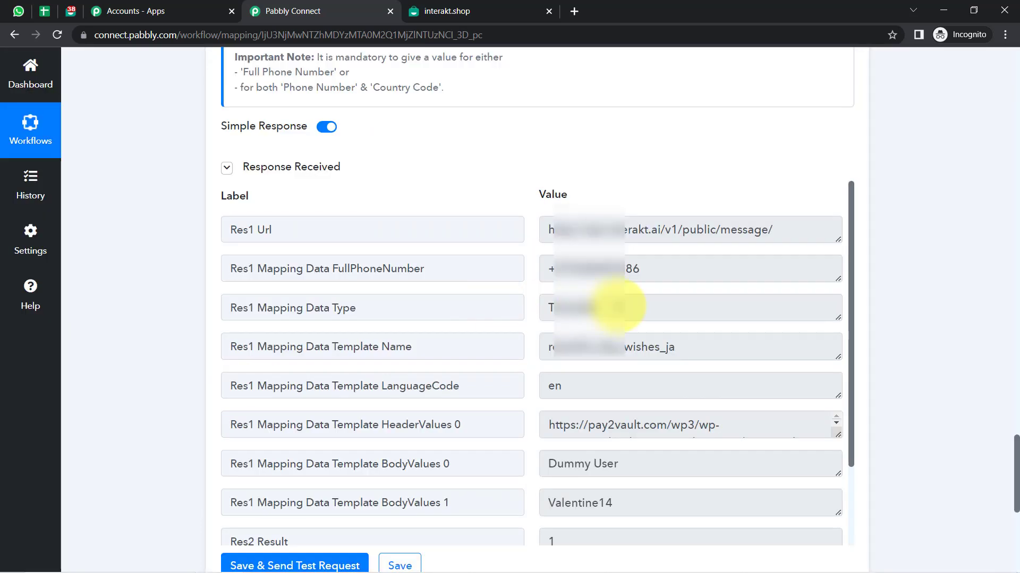
scroll(852, 263, down, 2)
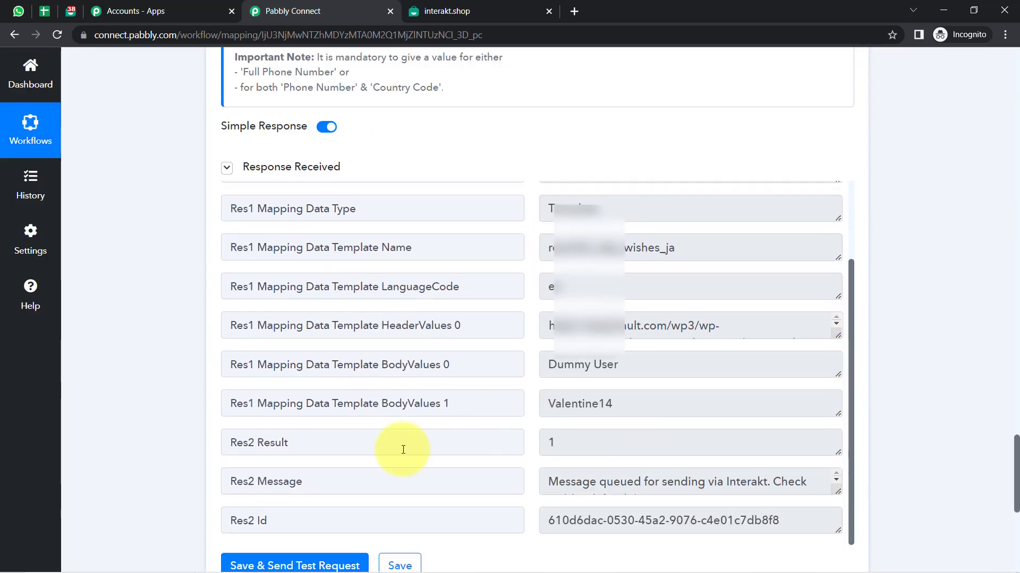
click(272, 472)
double_click(273, 472)
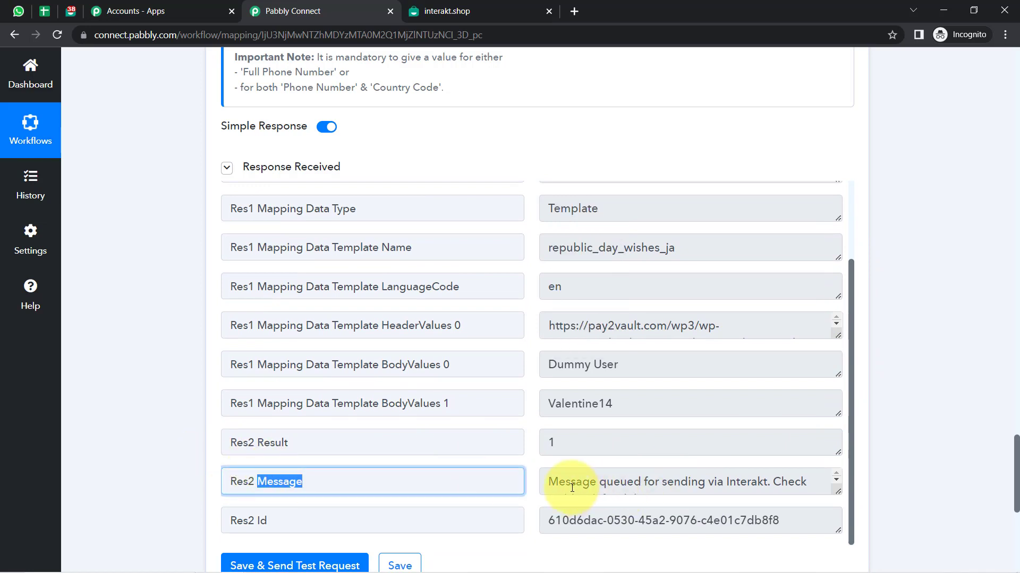
Read the Res2 Message, switch to WhatsApp Web, and check the customer name and coupon code in the received Valentine's Day message
drag(564, 483, 674, 486)
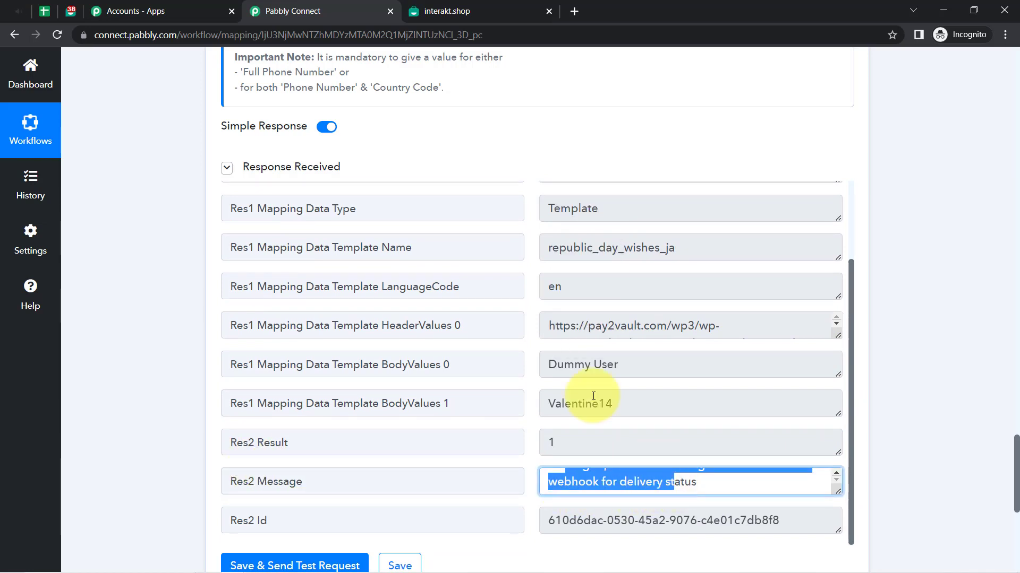
click(17, 10)
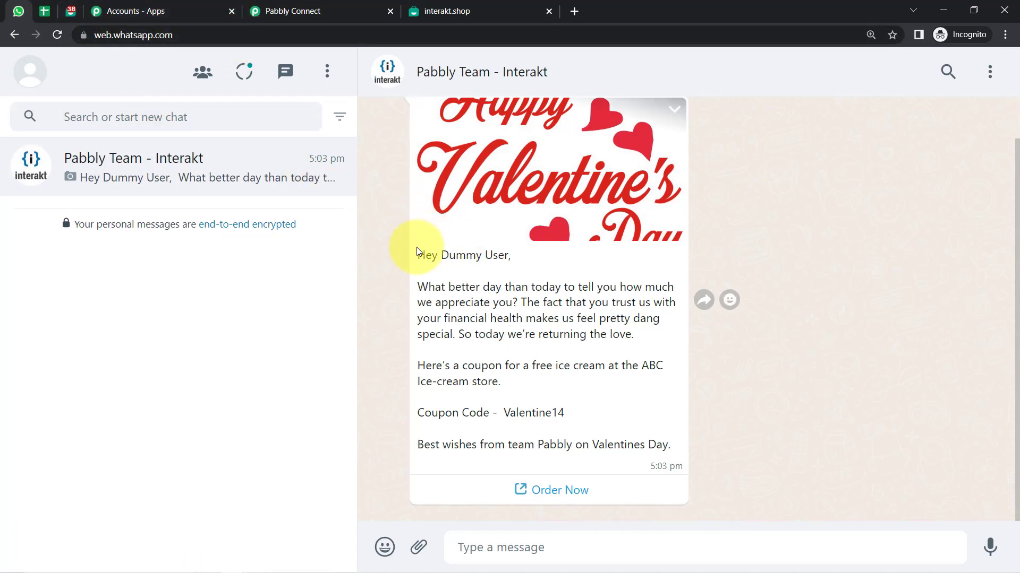
drag(417, 250, 635, 446)
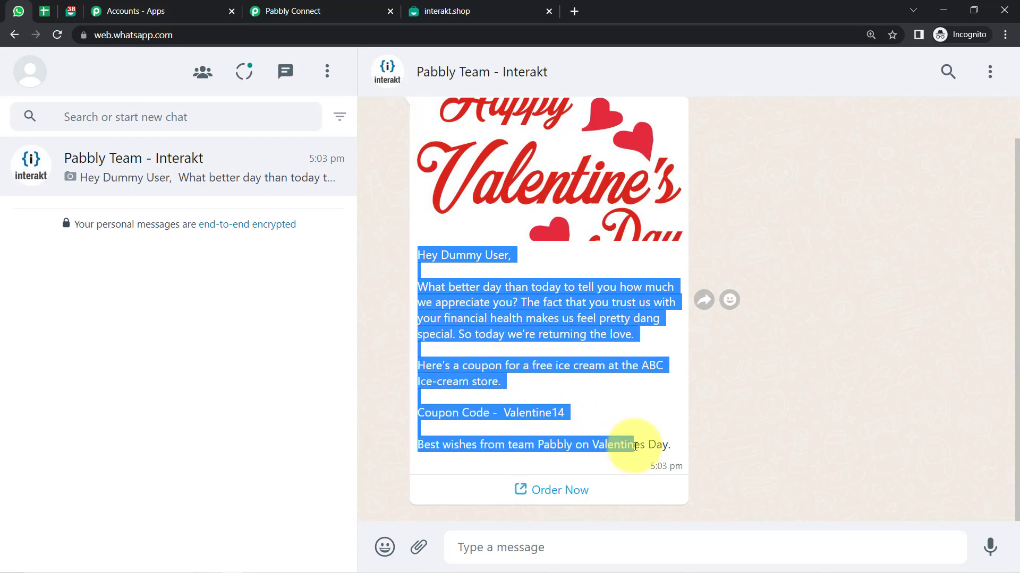
click(462, 244)
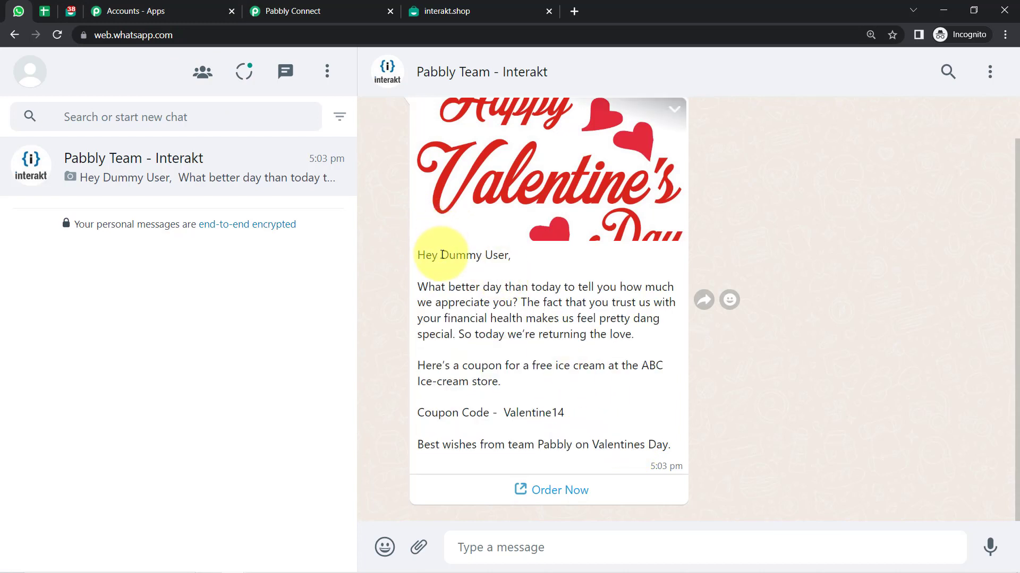
drag(440, 253, 507, 261)
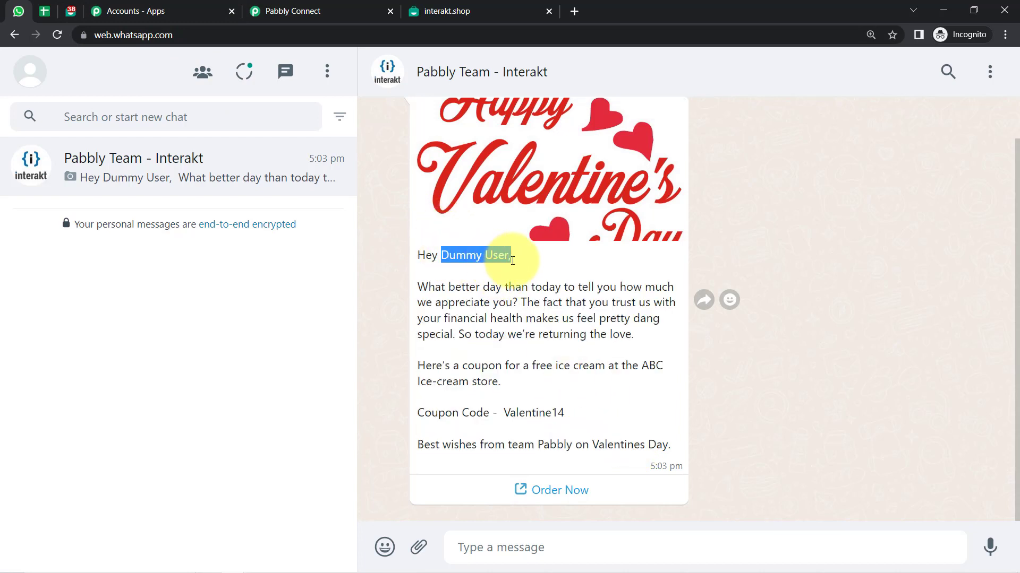
drag(510, 414, 563, 419)
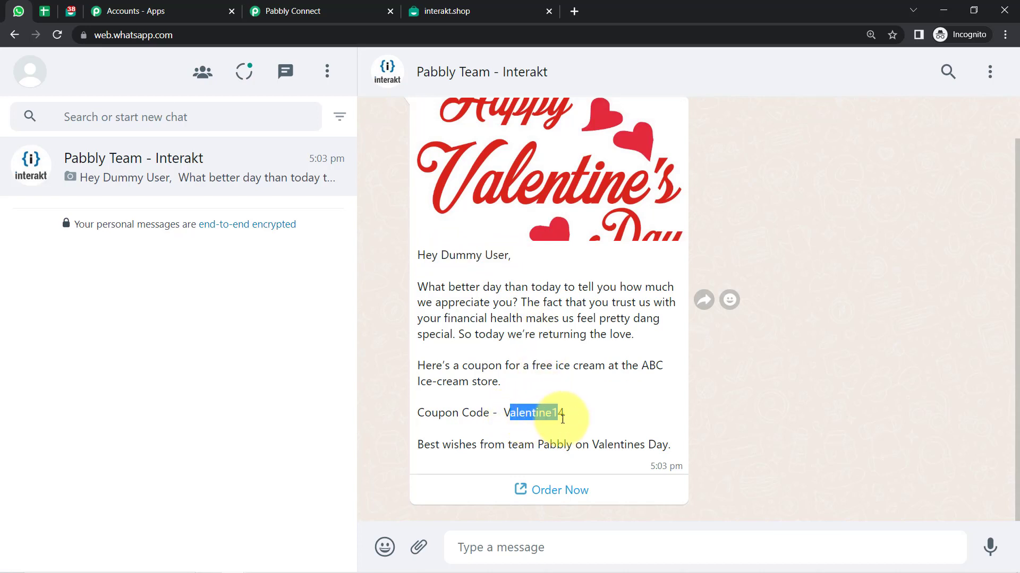
drag(536, 366, 540, 365)
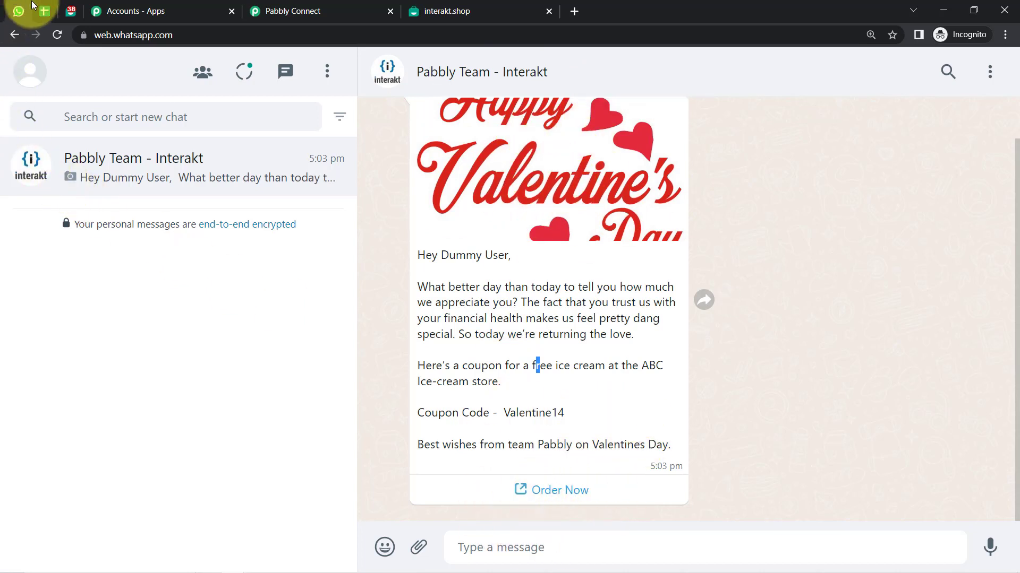
Switch to the Customers List spreadsheet and review customer row 2 and the options of the Pabbly Connect Webhooks add-on
click(44, 11)
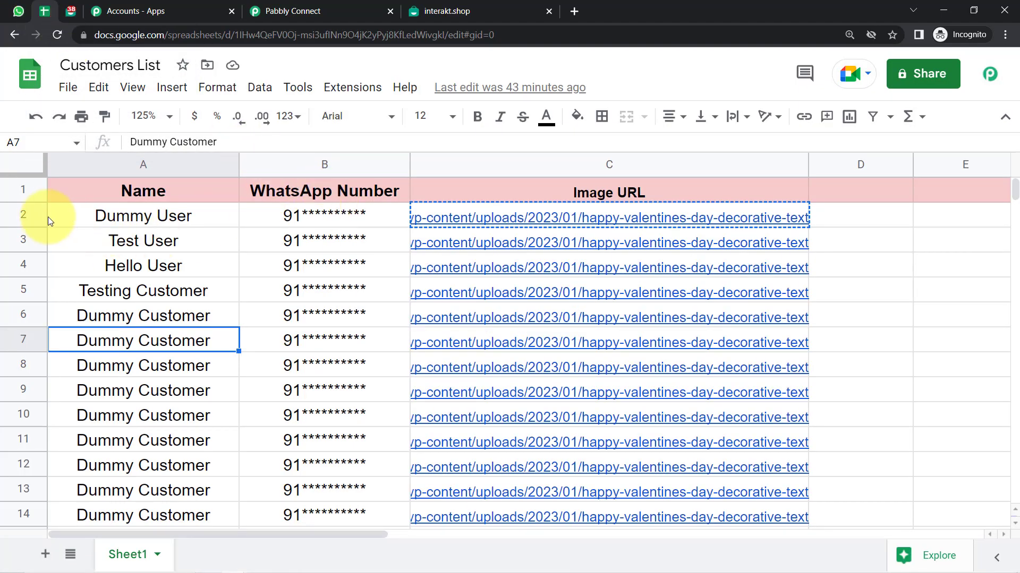
click(26, 215)
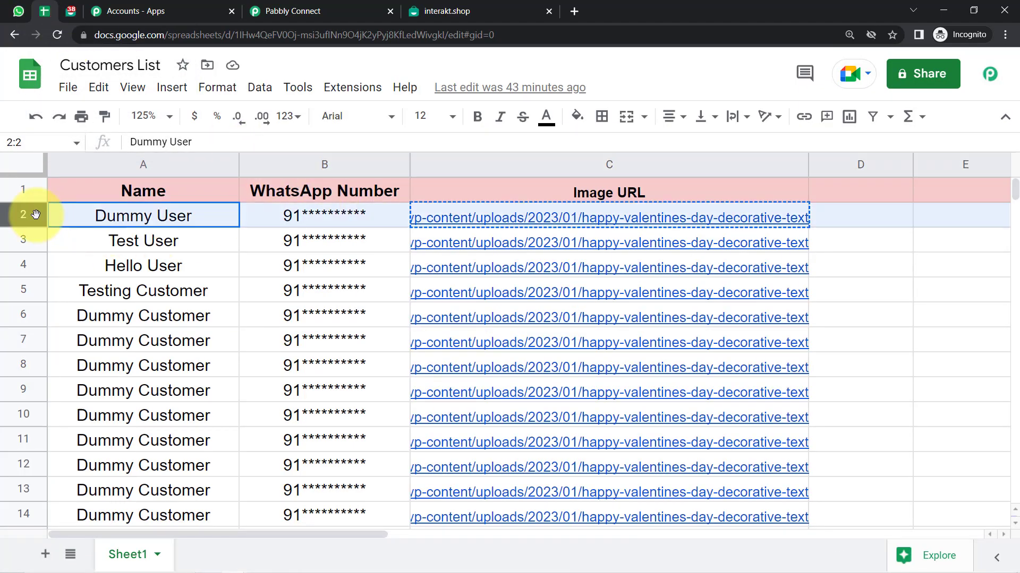
click(305, 275)
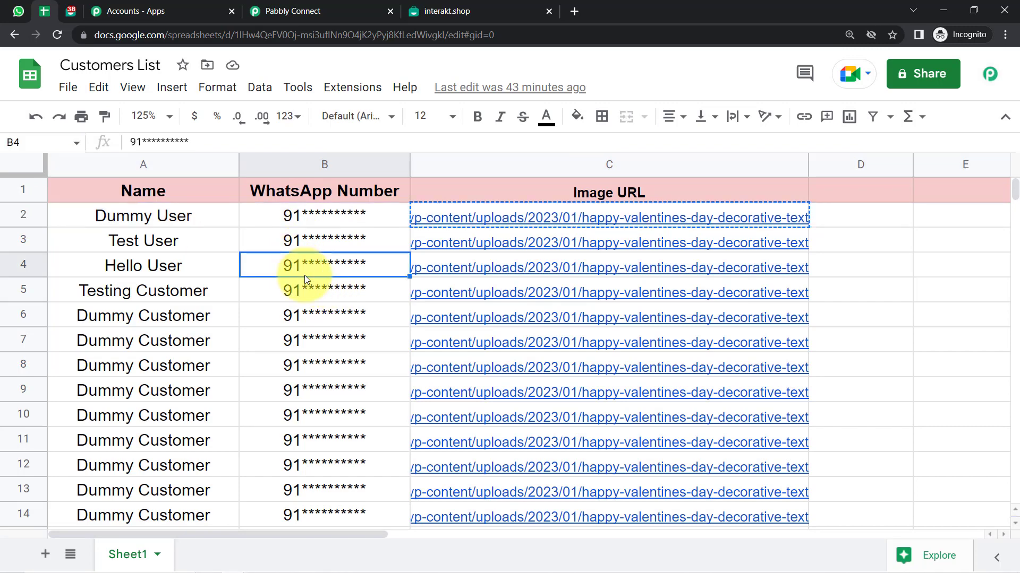
click(353, 91)
mouse_move(455, 305)
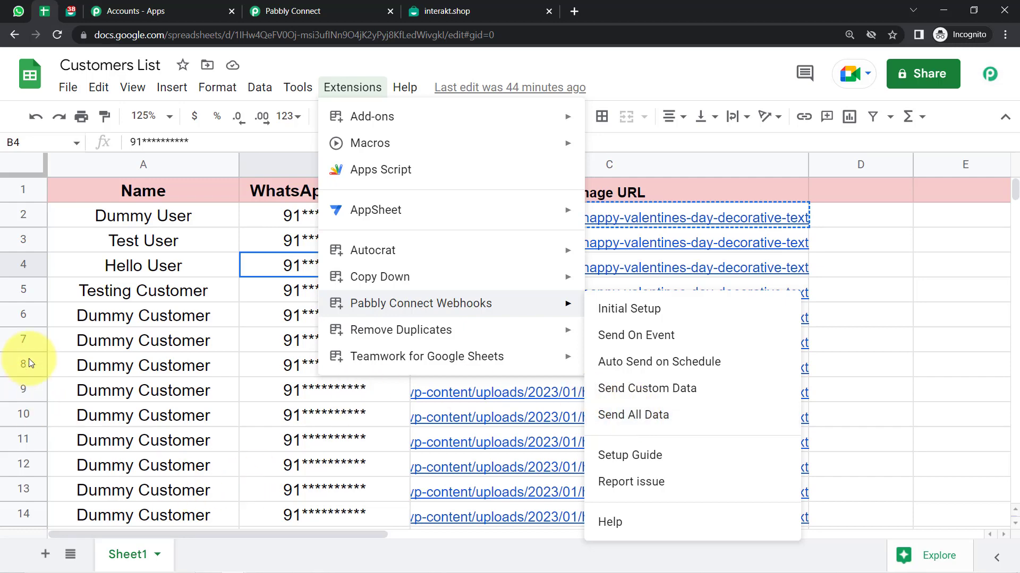
click(162, 311)
Review the Name, WhatsApp Number and Image URL entries from row 3 down, and compare the Interakt template with the message in WhatsApp Web
drag(139, 238, 136, 368)
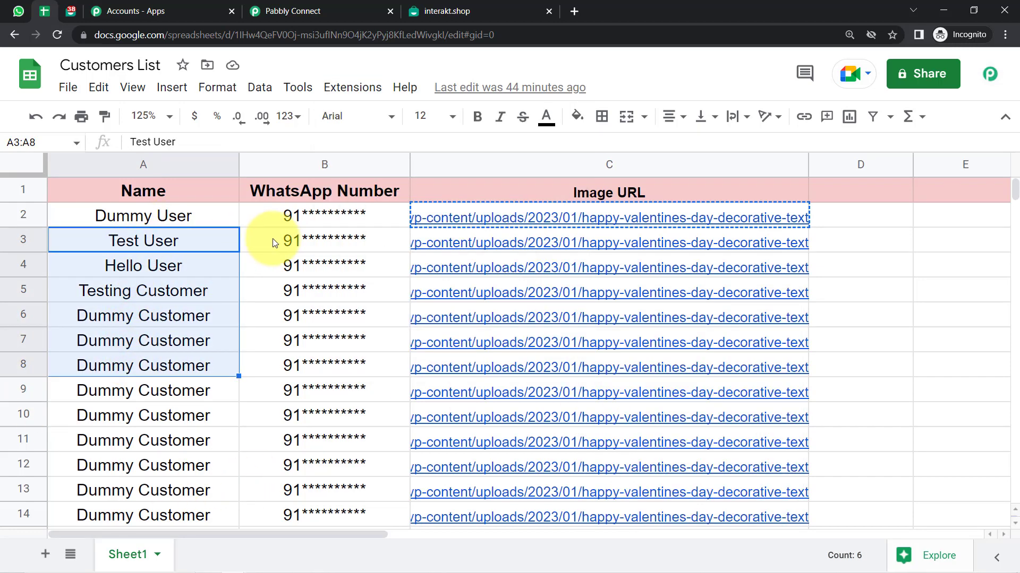
drag(285, 243, 292, 367)
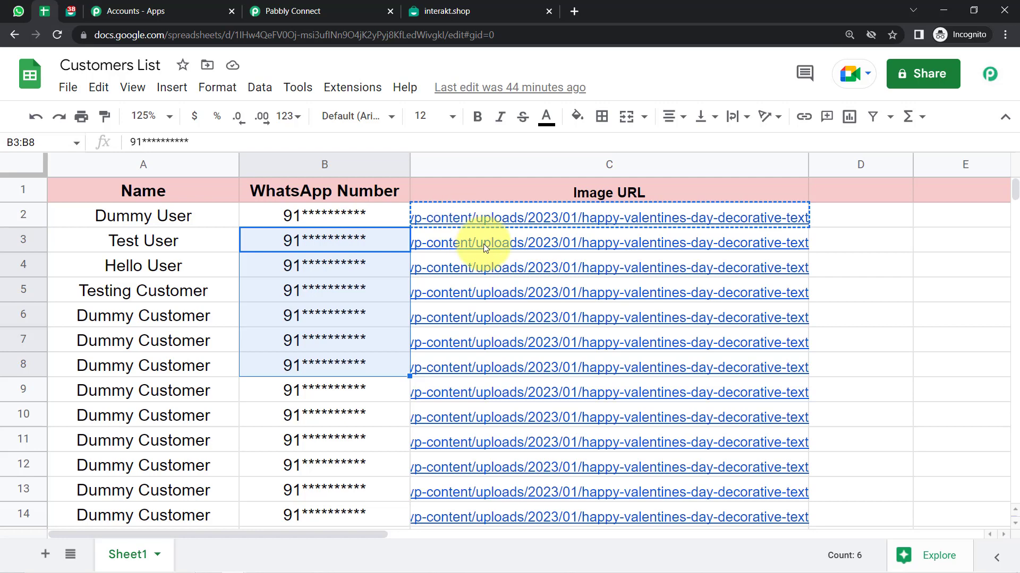
drag(483, 243, 499, 387)
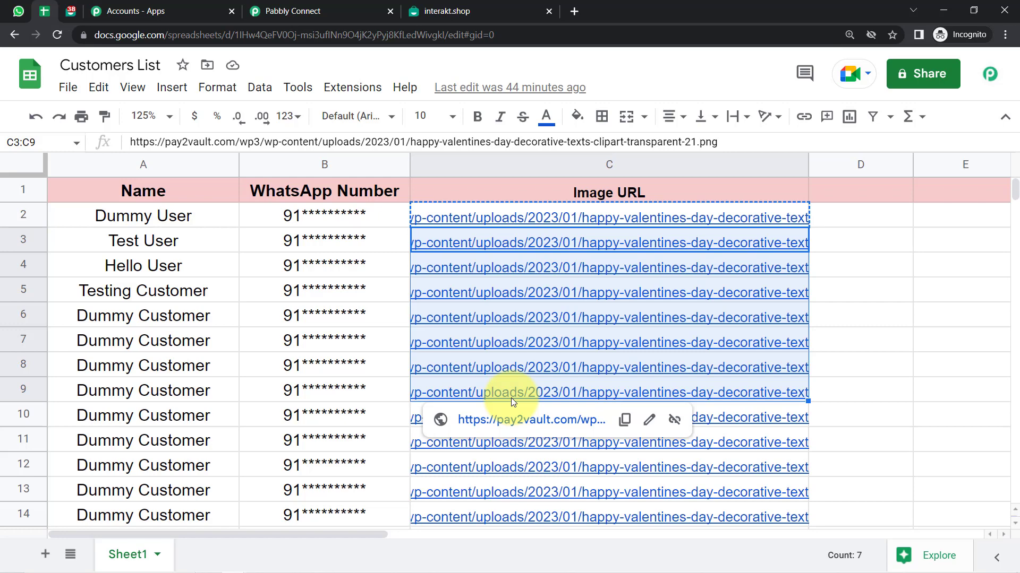
click(74, 12)
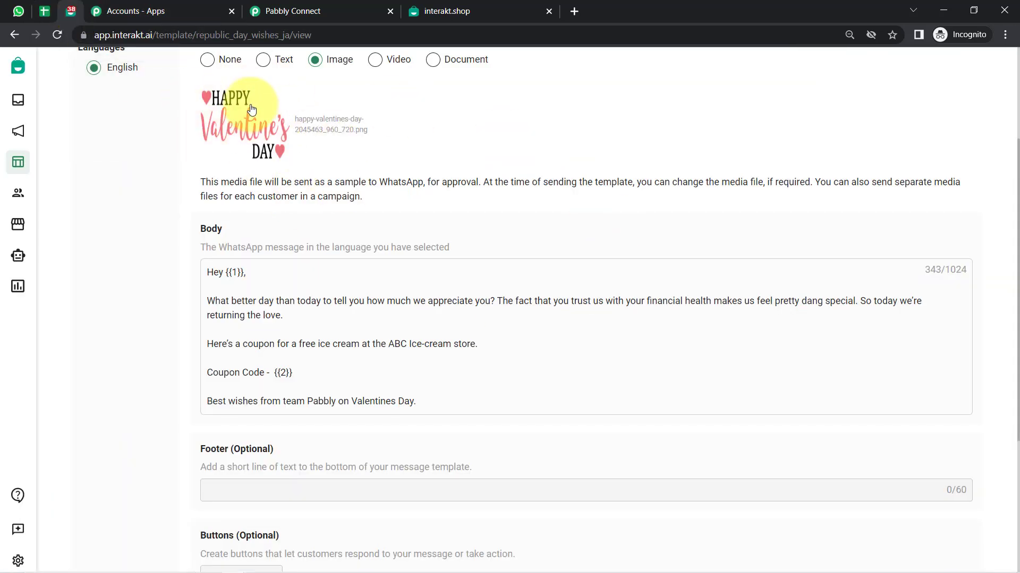
click(17, 11)
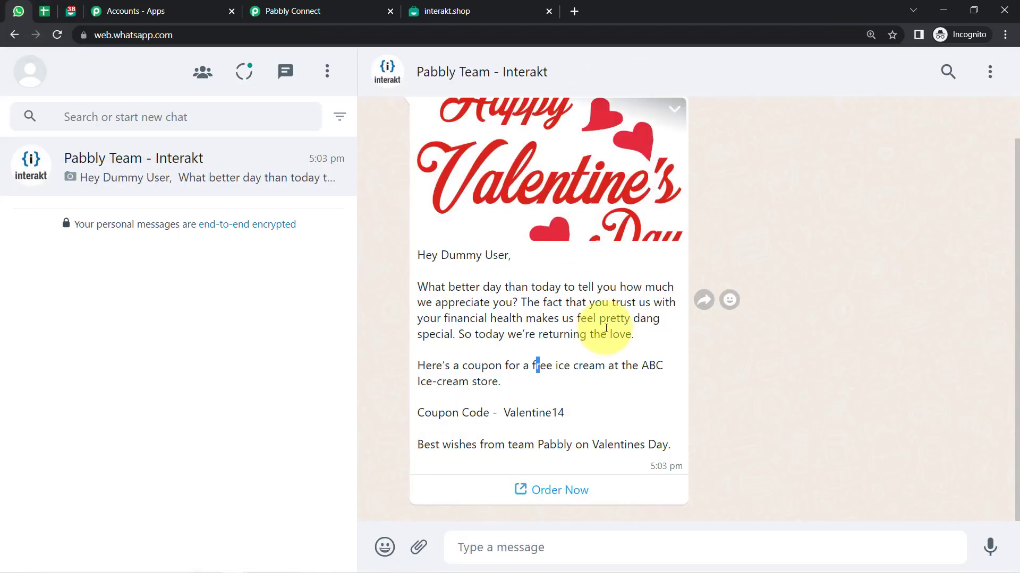
Switch to Pabbly Connect and collapse both the Google Sheets trigger and the Interakt action in the workflow
click(335, 11)
drag(1012, 480, 1001, 68)
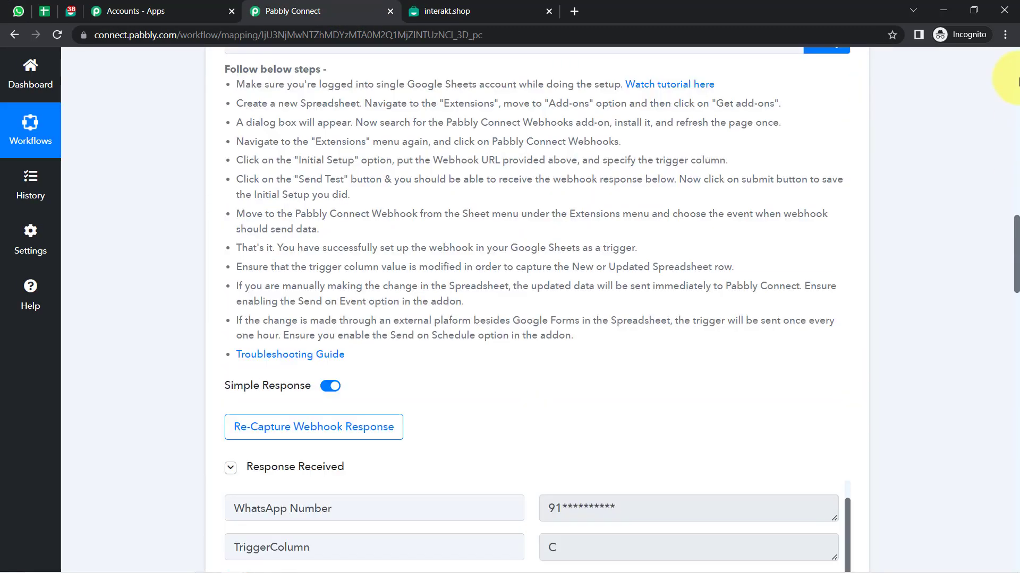
click(321, 257)
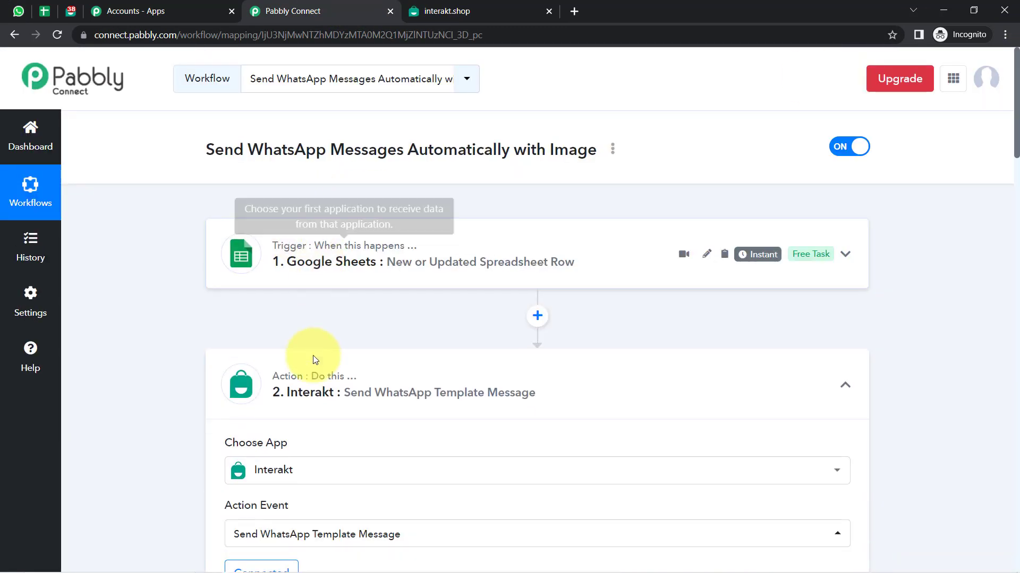
click(298, 406)
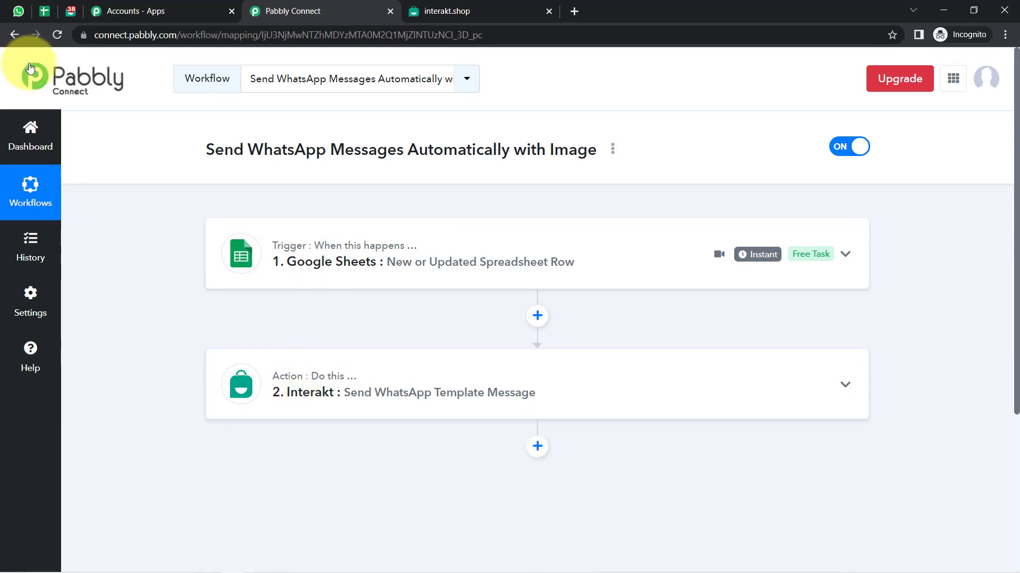
Switch to the Customers List spreadsheet and check the Send On Event option of the Pabbly Connect Webhooks add-on
click(39, 16)
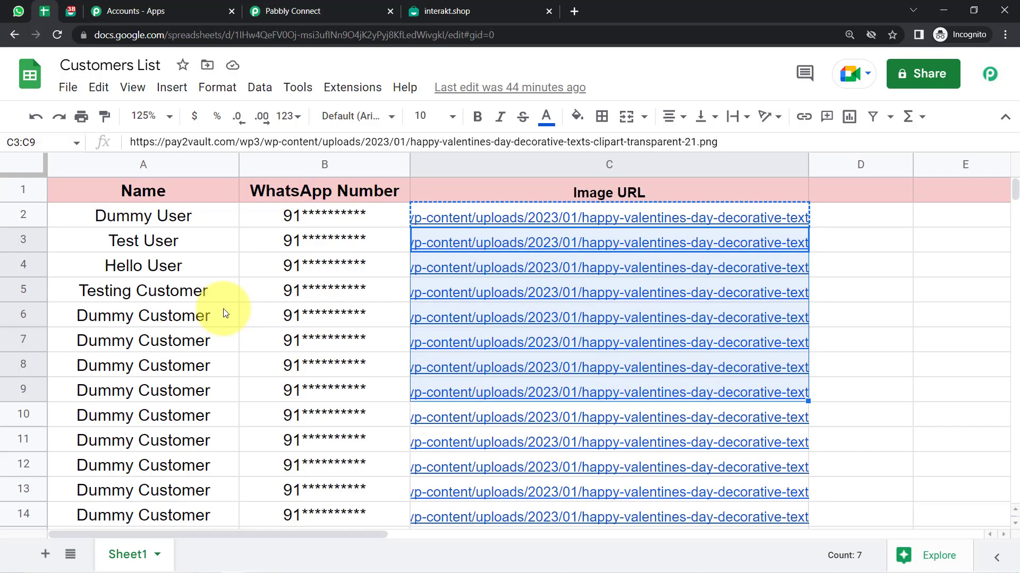
click(353, 87)
mouse_move(557, 304)
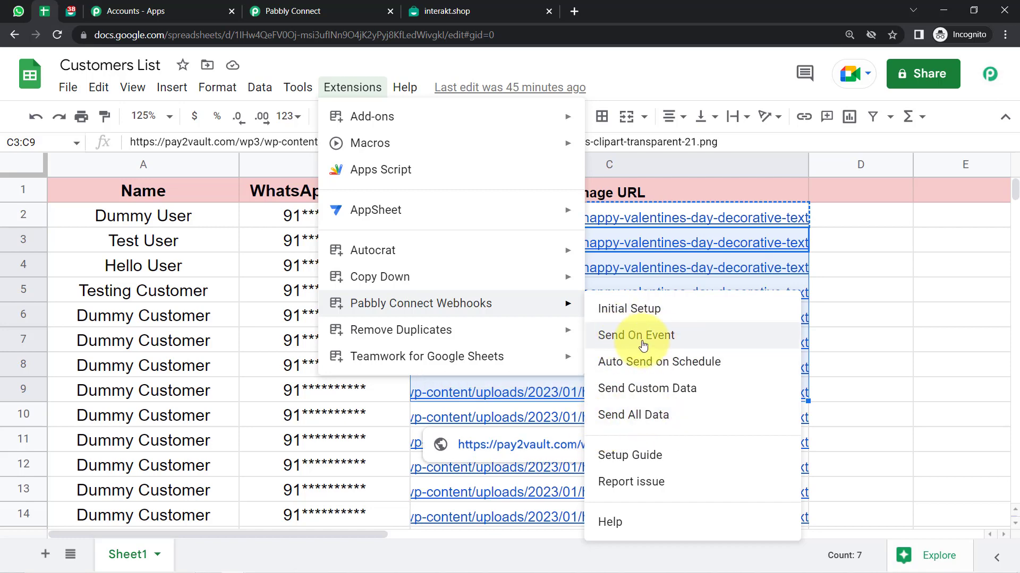
click(193, 313)
Go through the customer rows 2 to 7 of the spreadsheet one by one
click(21, 211)
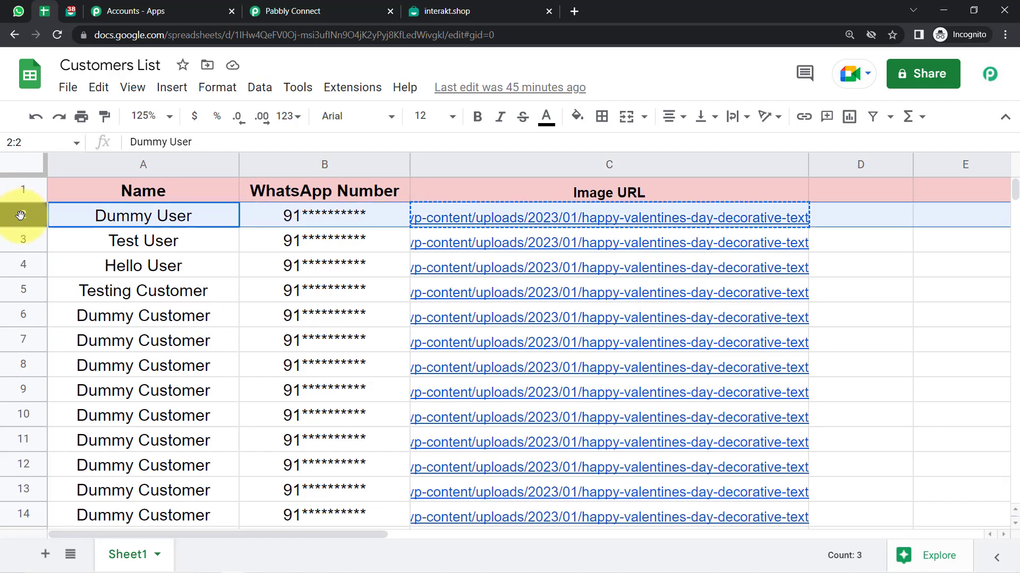
click(21, 244)
click(25, 269)
click(21, 293)
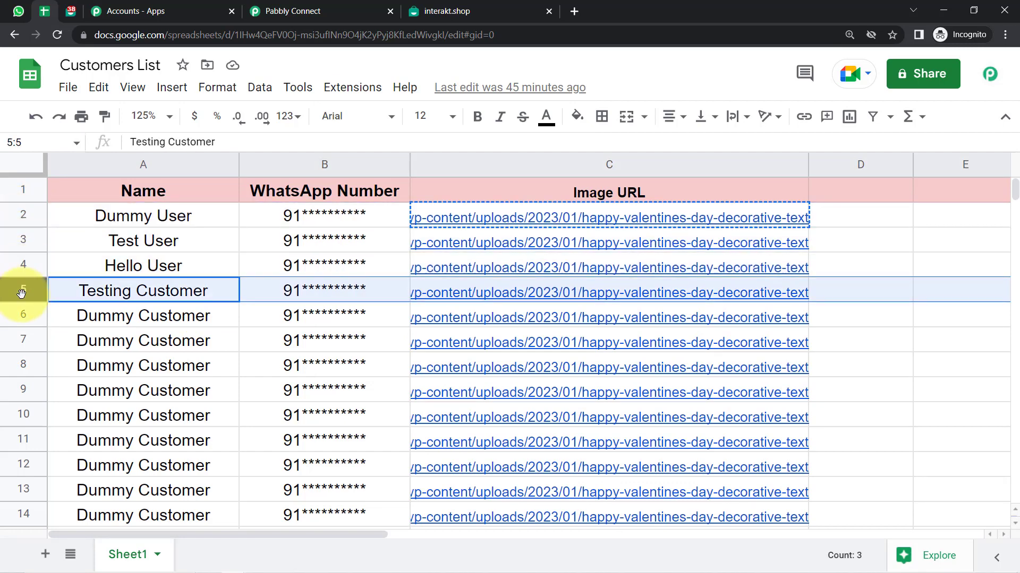
click(15, 317)
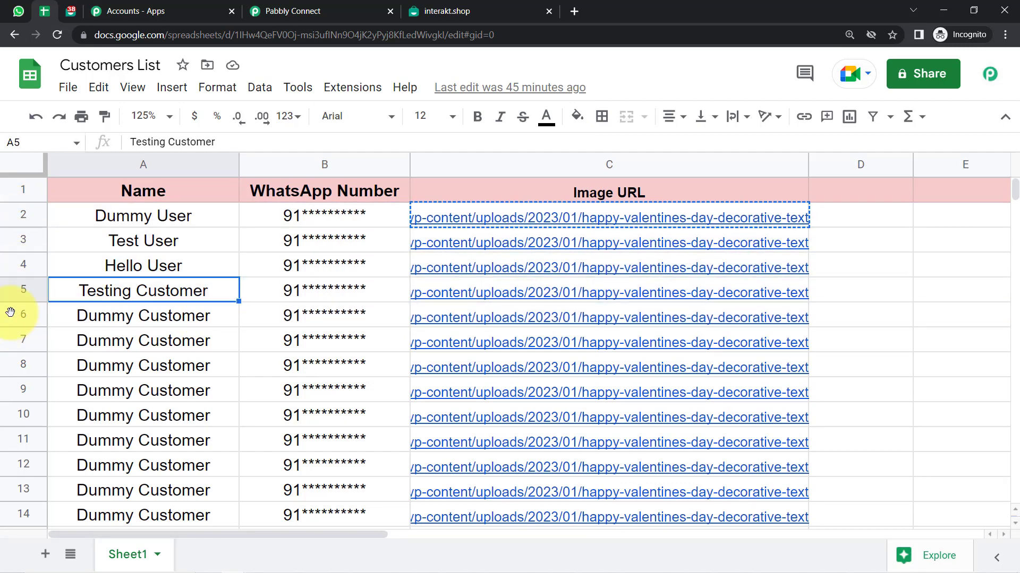
click(16, 339)
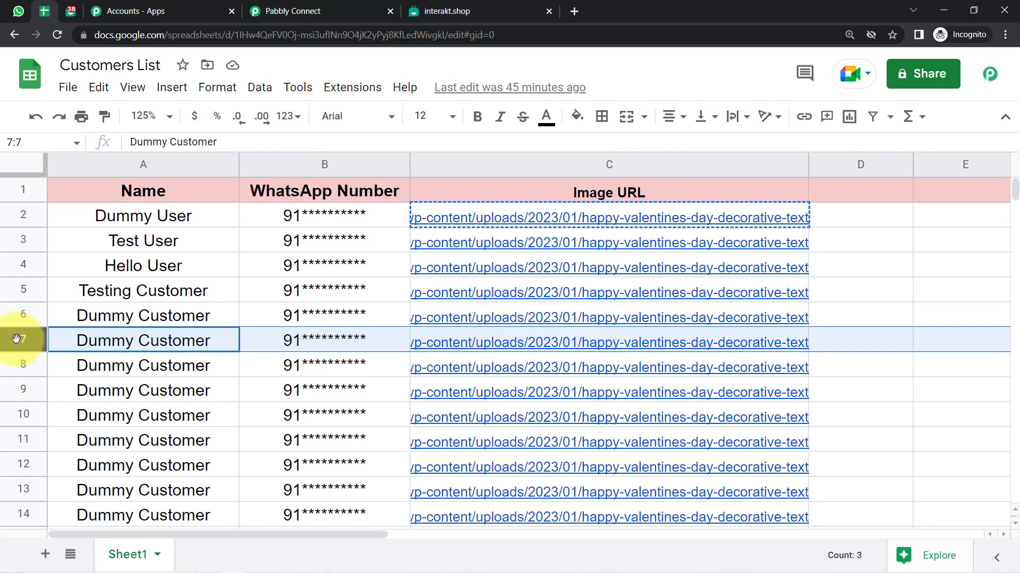
click(180, 300)
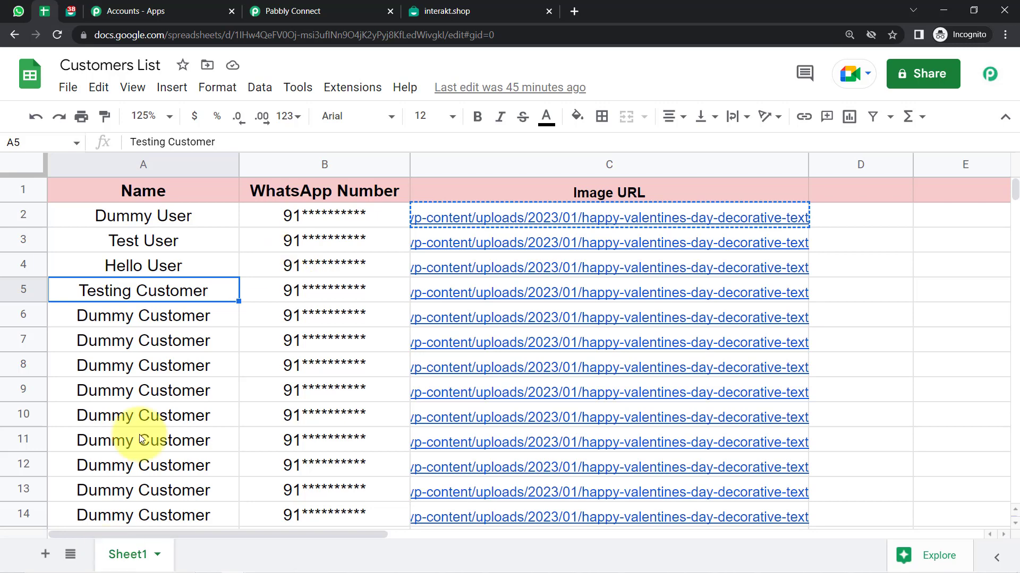
Switch to Pabbly Connect, copy the share link of the Send WhatsApp Messages Automatically with Image workflow, and close the sharing dialog
click(279, 6)
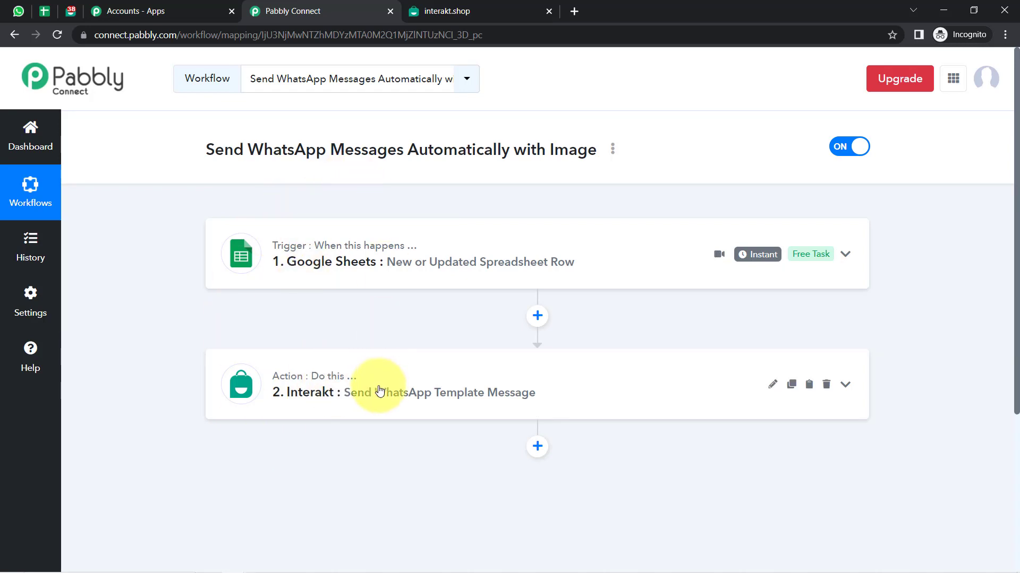
click(613, 150)
click(546, 223)
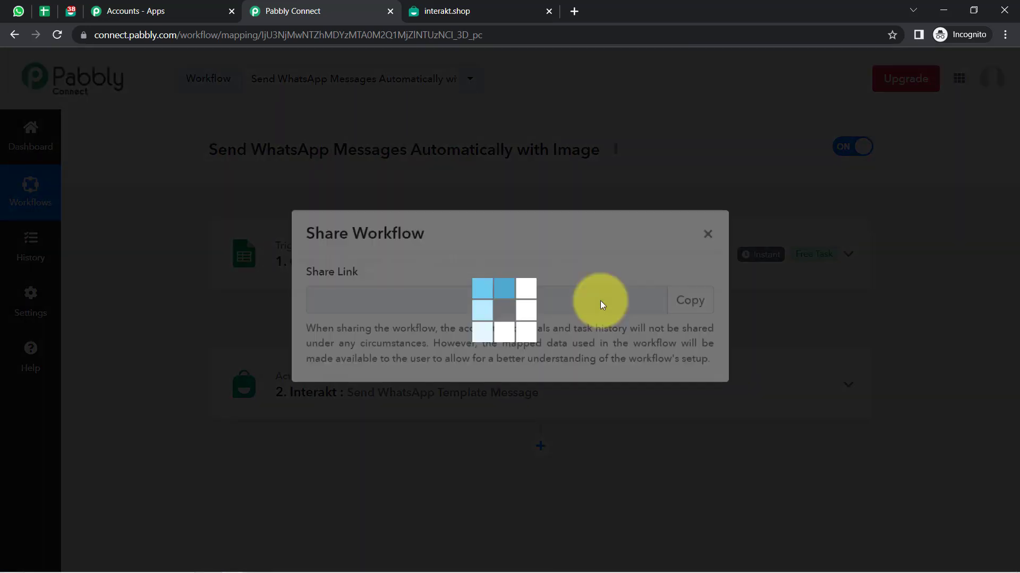
triple_click(510, 299)
click(685, 314)
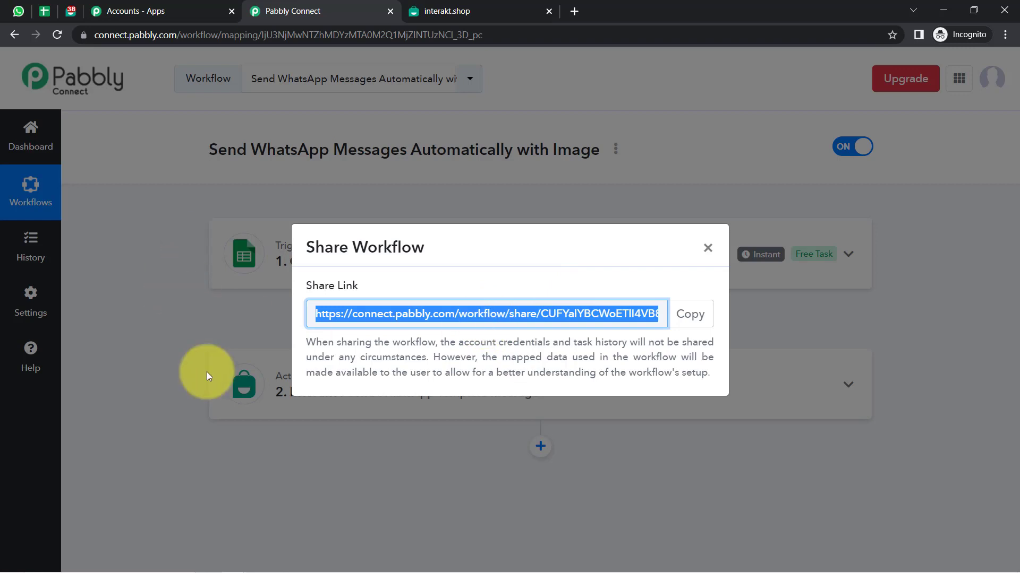
click(673, 318)
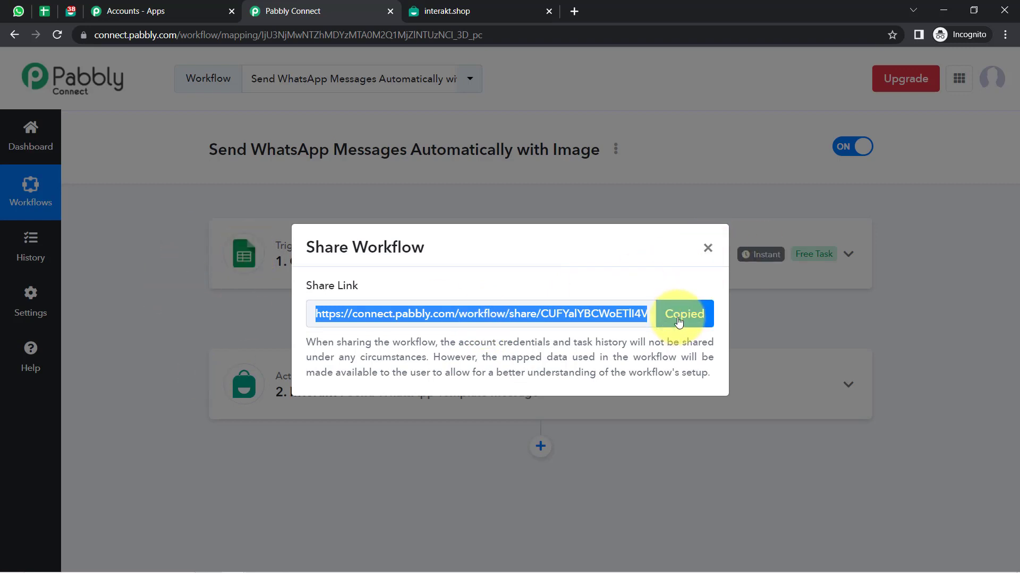
click(707, 247)
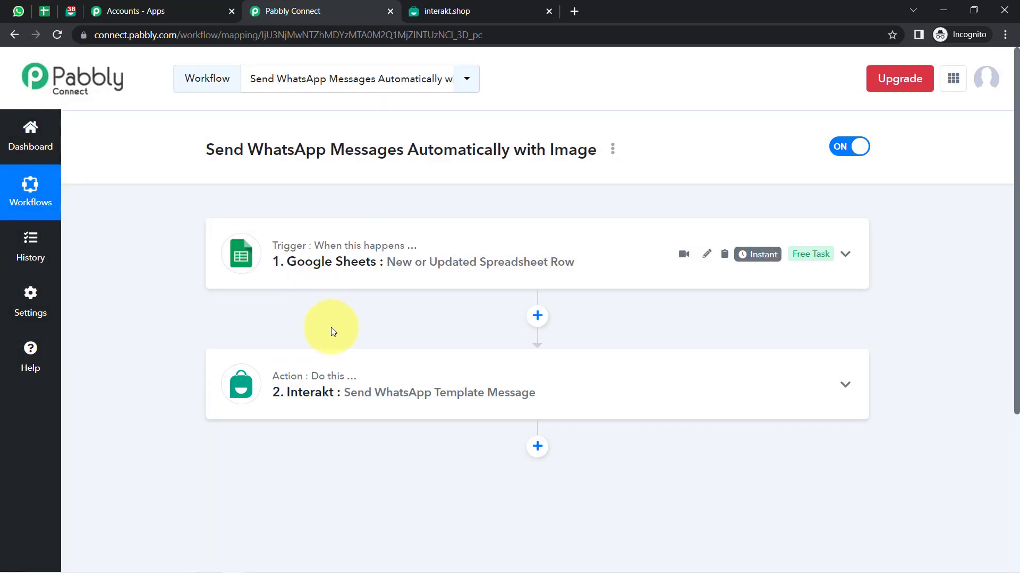